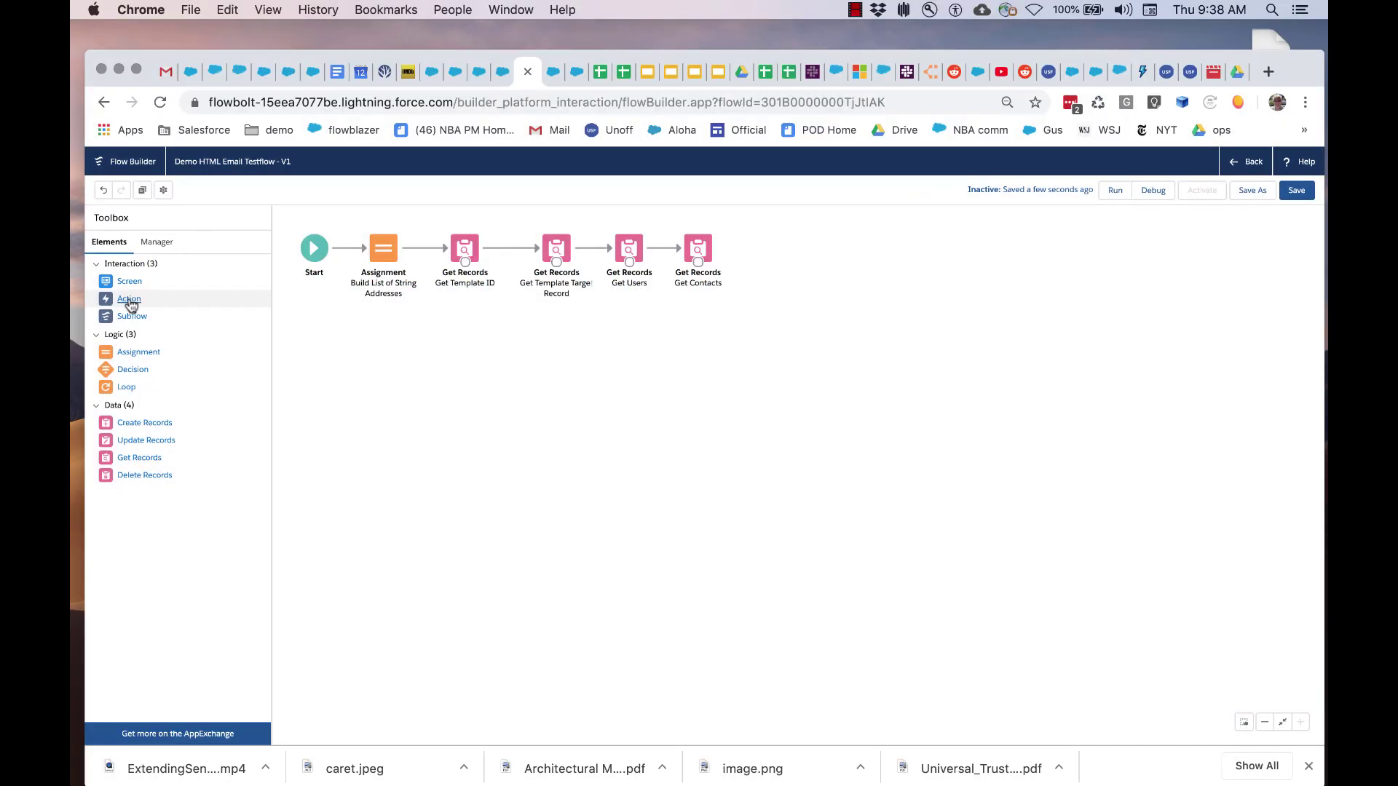
# - Add a Send HTML Email action labelled 'Send Email' (API name Send_Email), including HTMLbody and plainTextBody inputs
pyautogui.moveTo(127, 299); pyautogui.dragTo(514, 329)
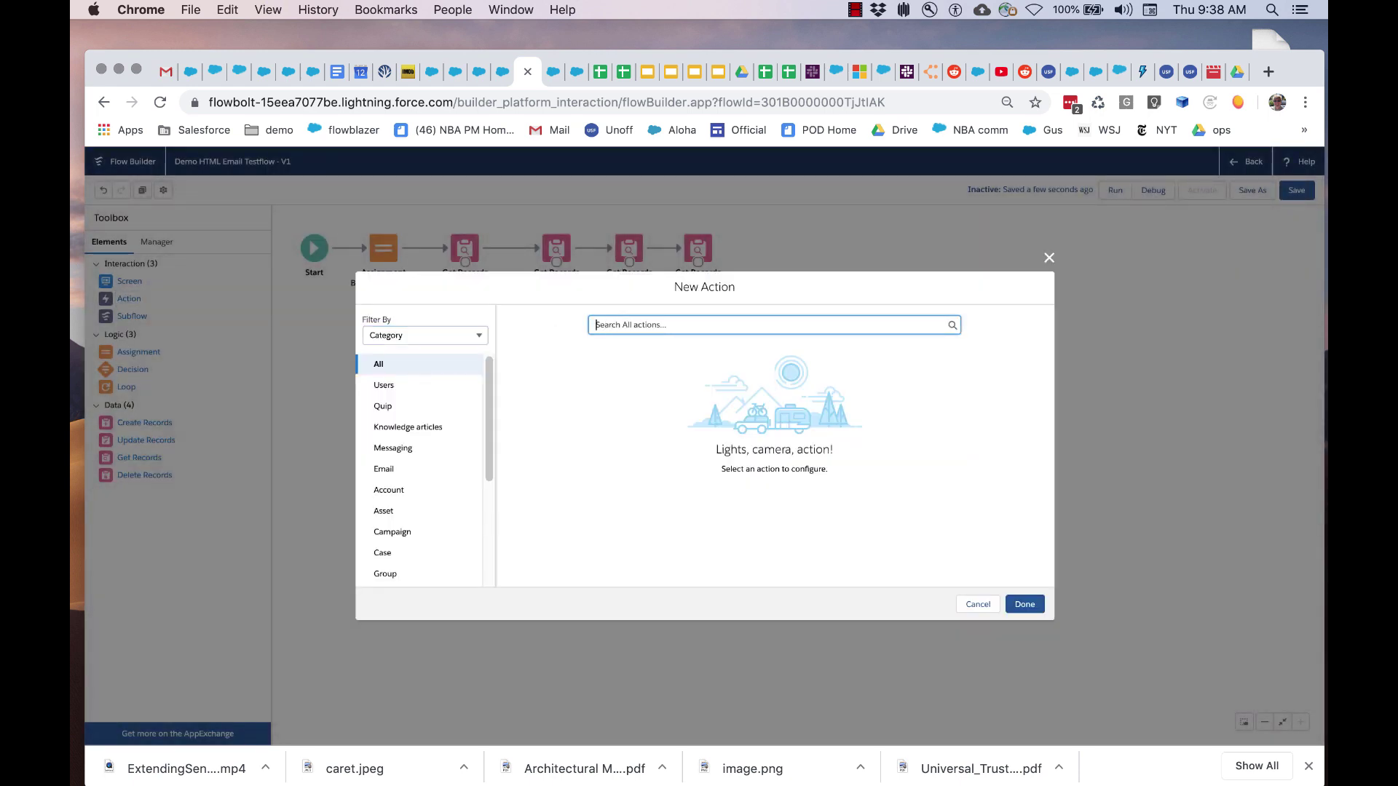
pyautogui.write('sendhtml')
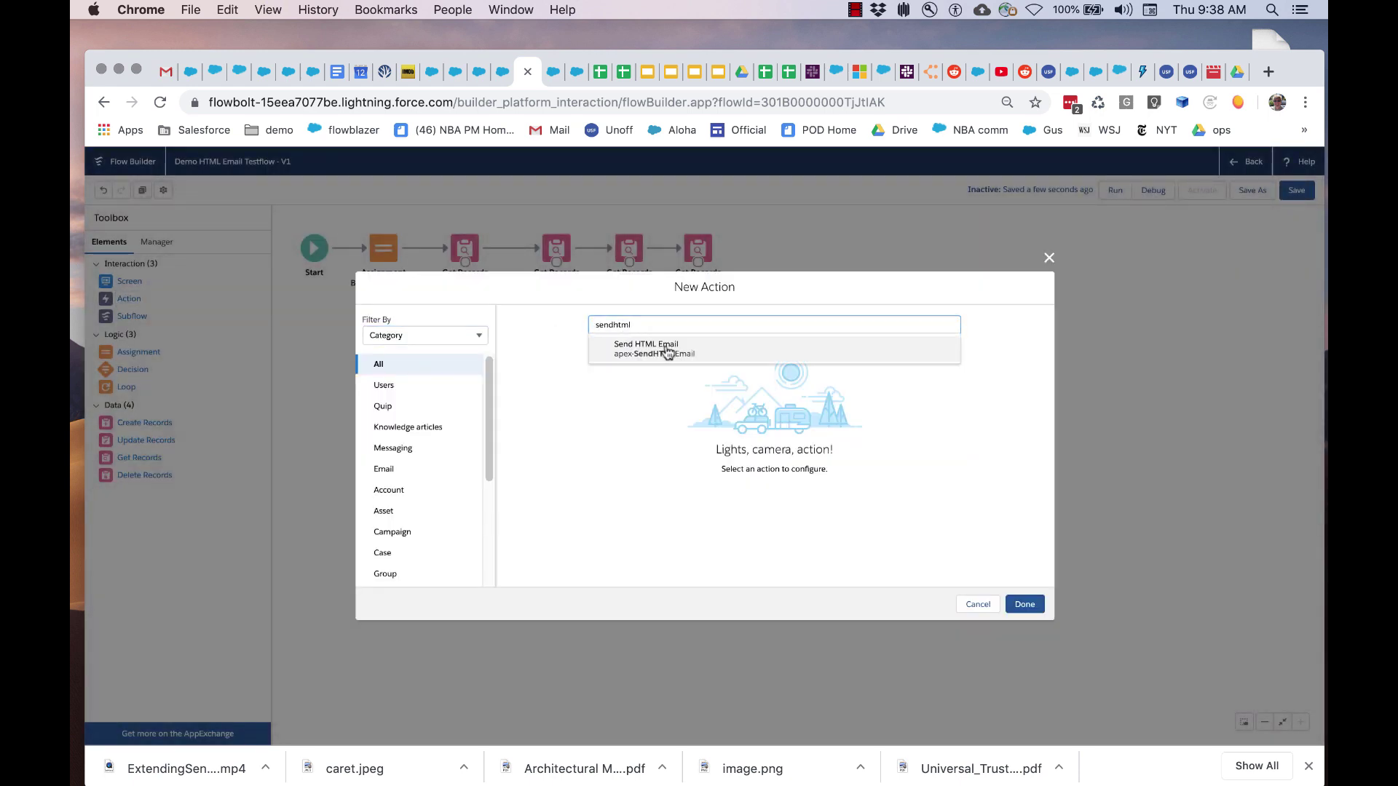
pyautogui.click(665, 349)
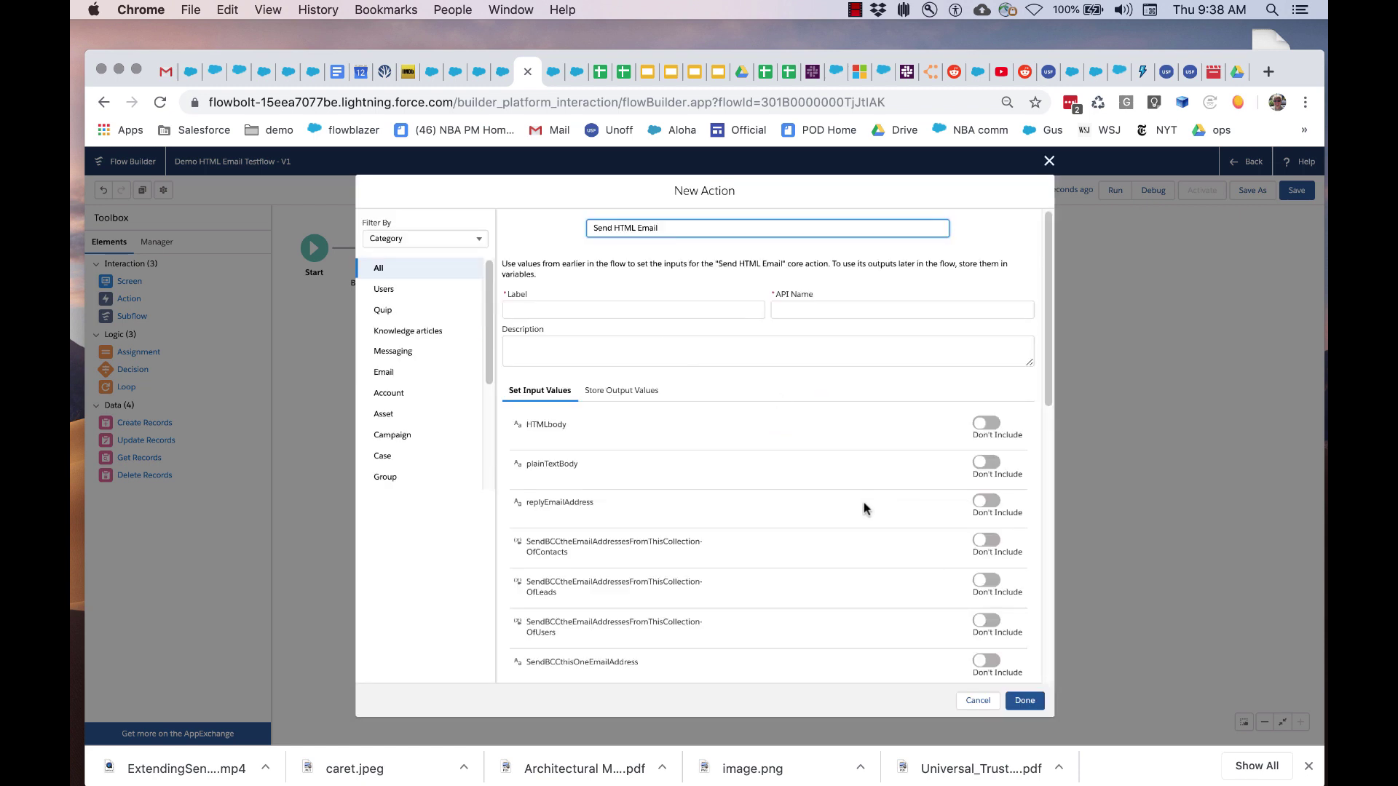
pyautogui.click(632, 310)
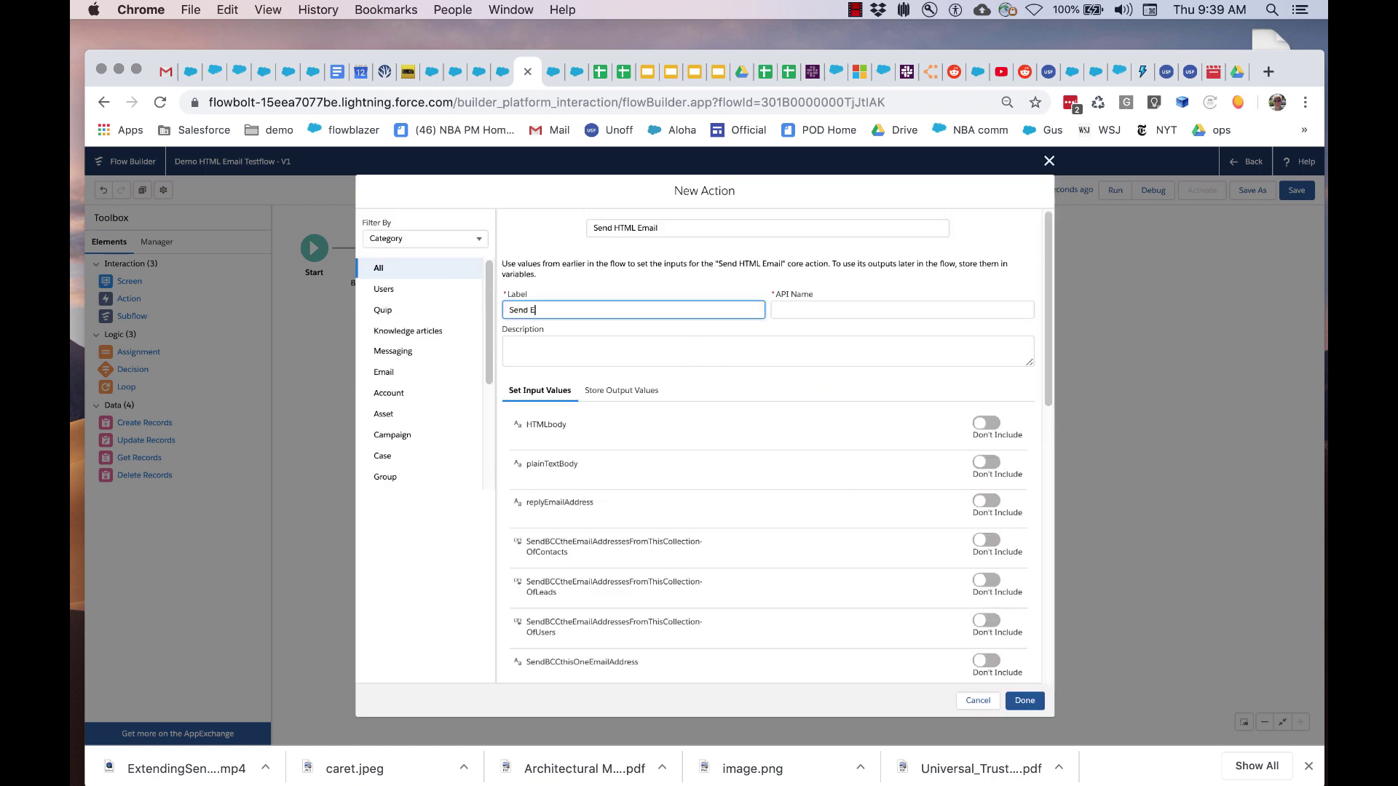
pyautogui.press('Tab')
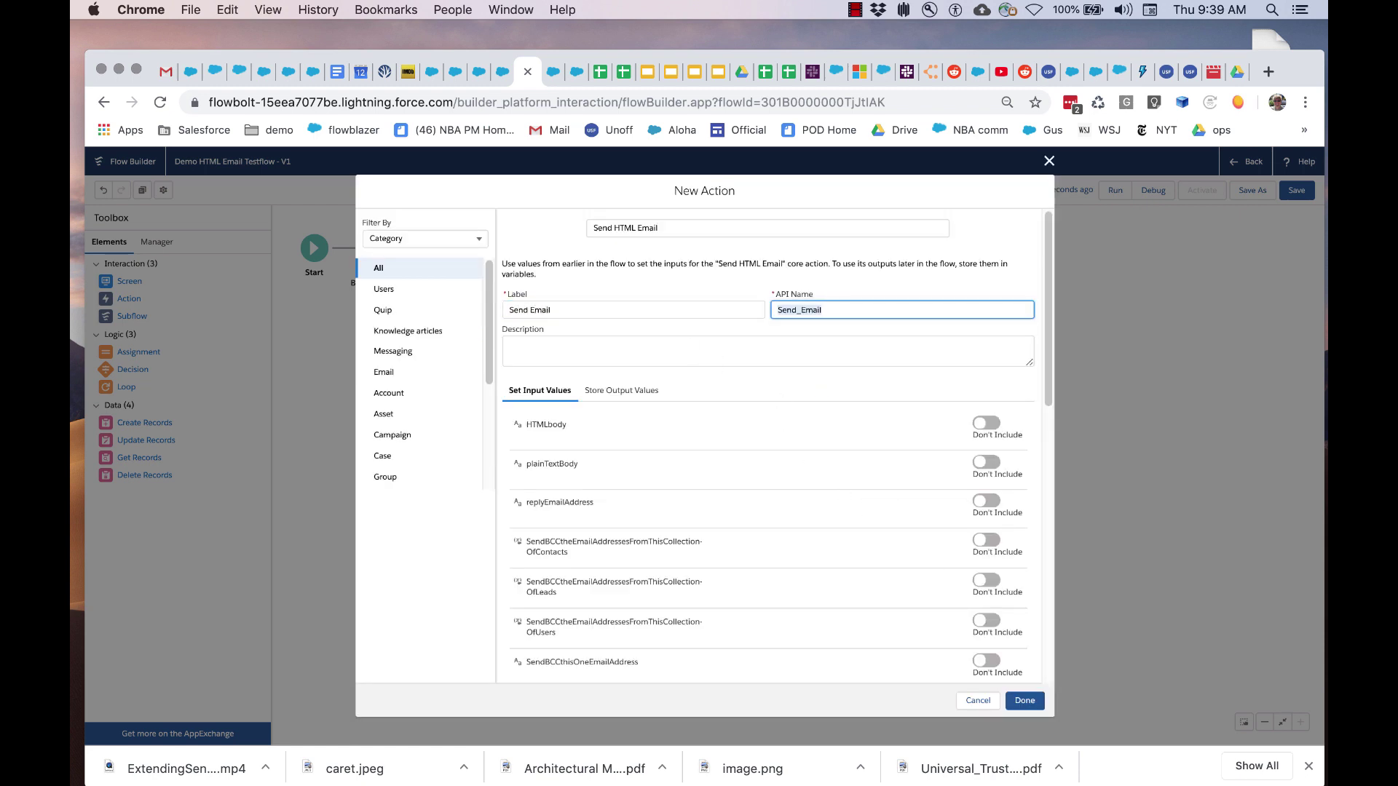
pyautogui.click(994, 423)
pyautogui.click(994, 472)
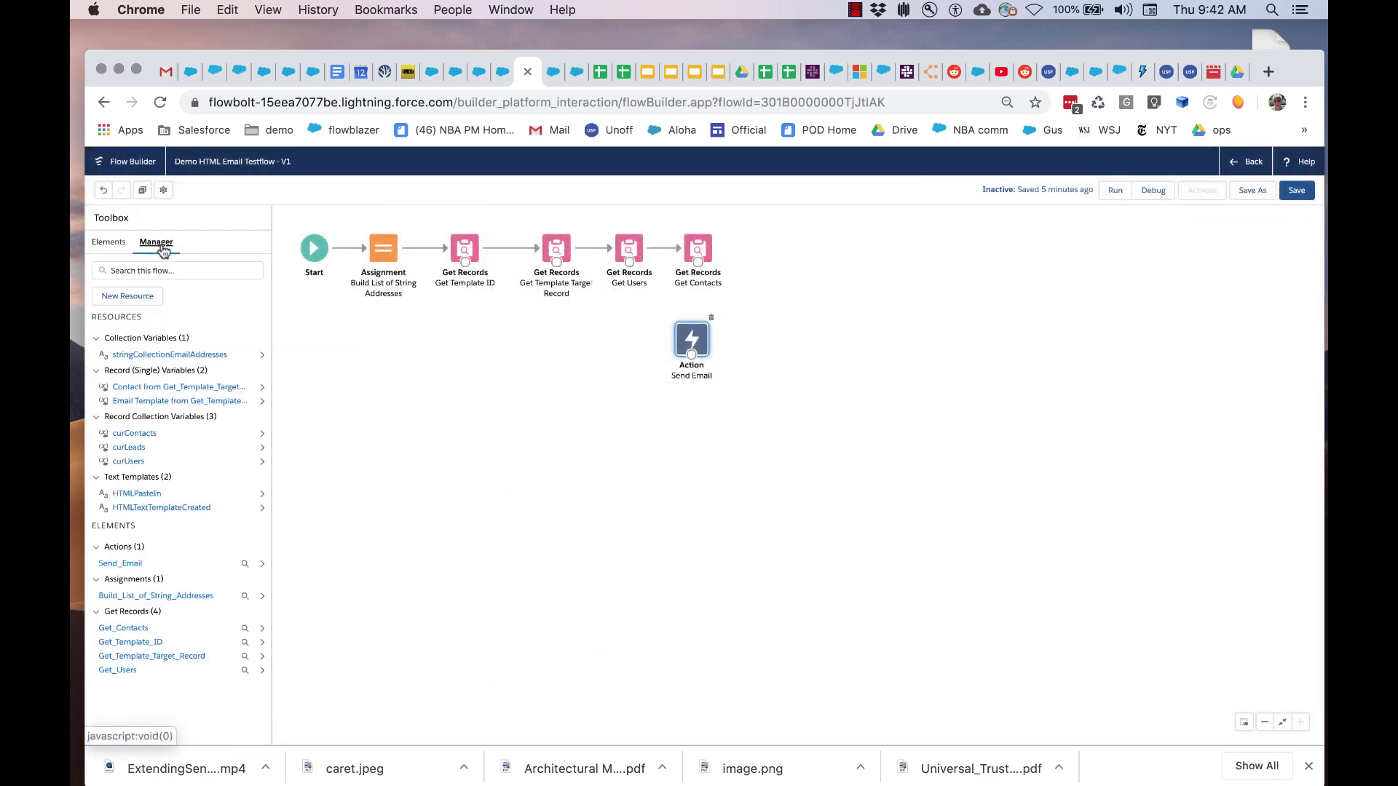
# - Set all HTMLTextTemplateCreated body text to size 22 and insert the Unofficial SF banner image
pyautogui.click(147, 508)
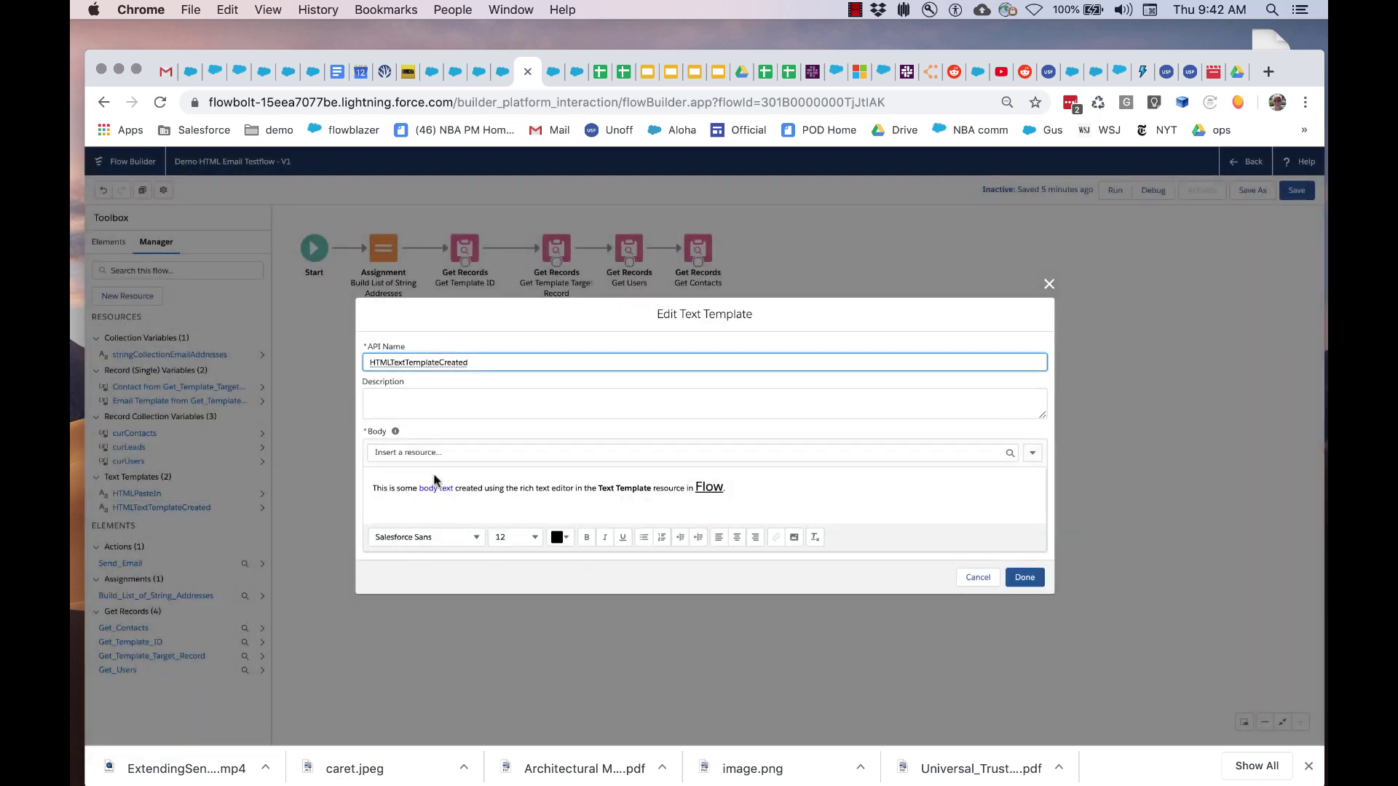
pyautogui.tripleClick(420, 485)
pyautogui.click(514, 537)
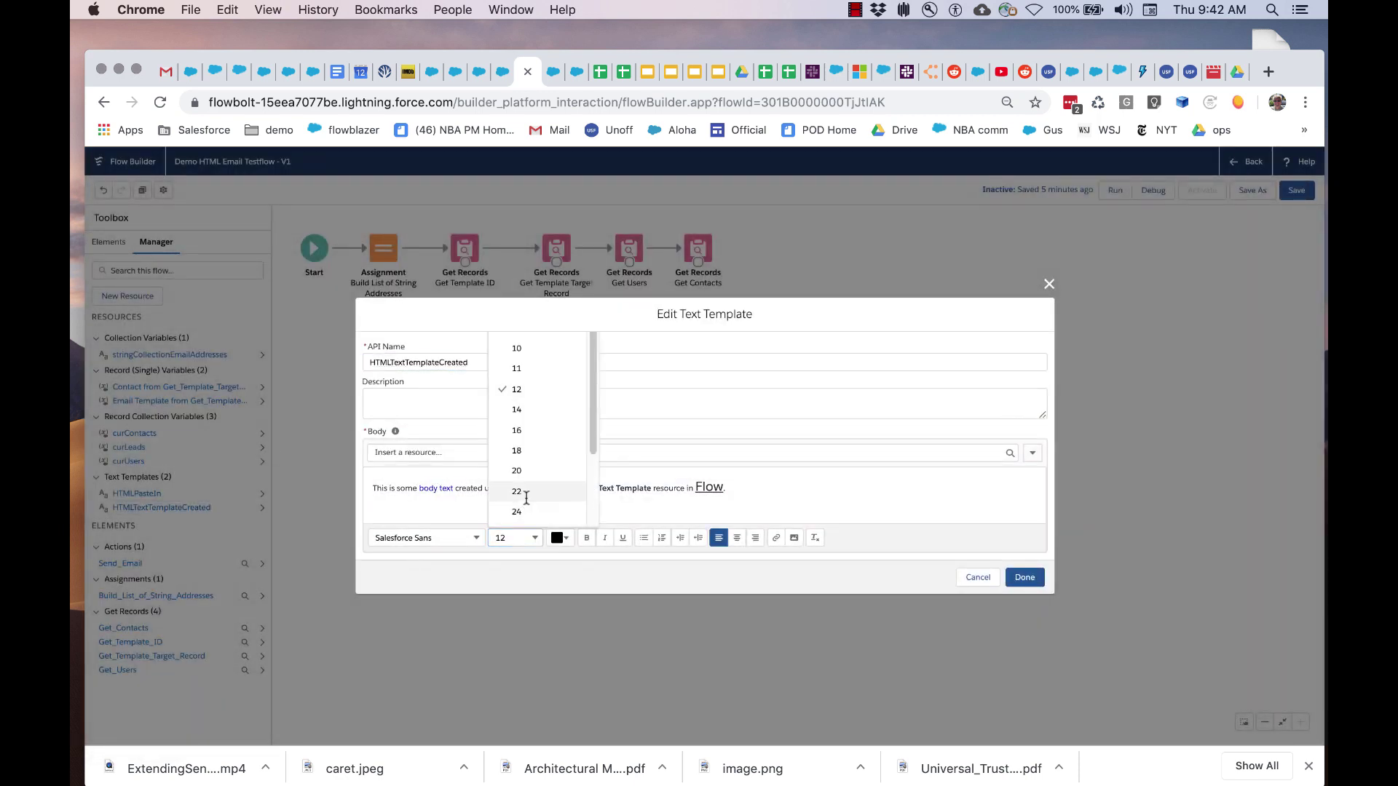
pyautogui.click(525, 501)
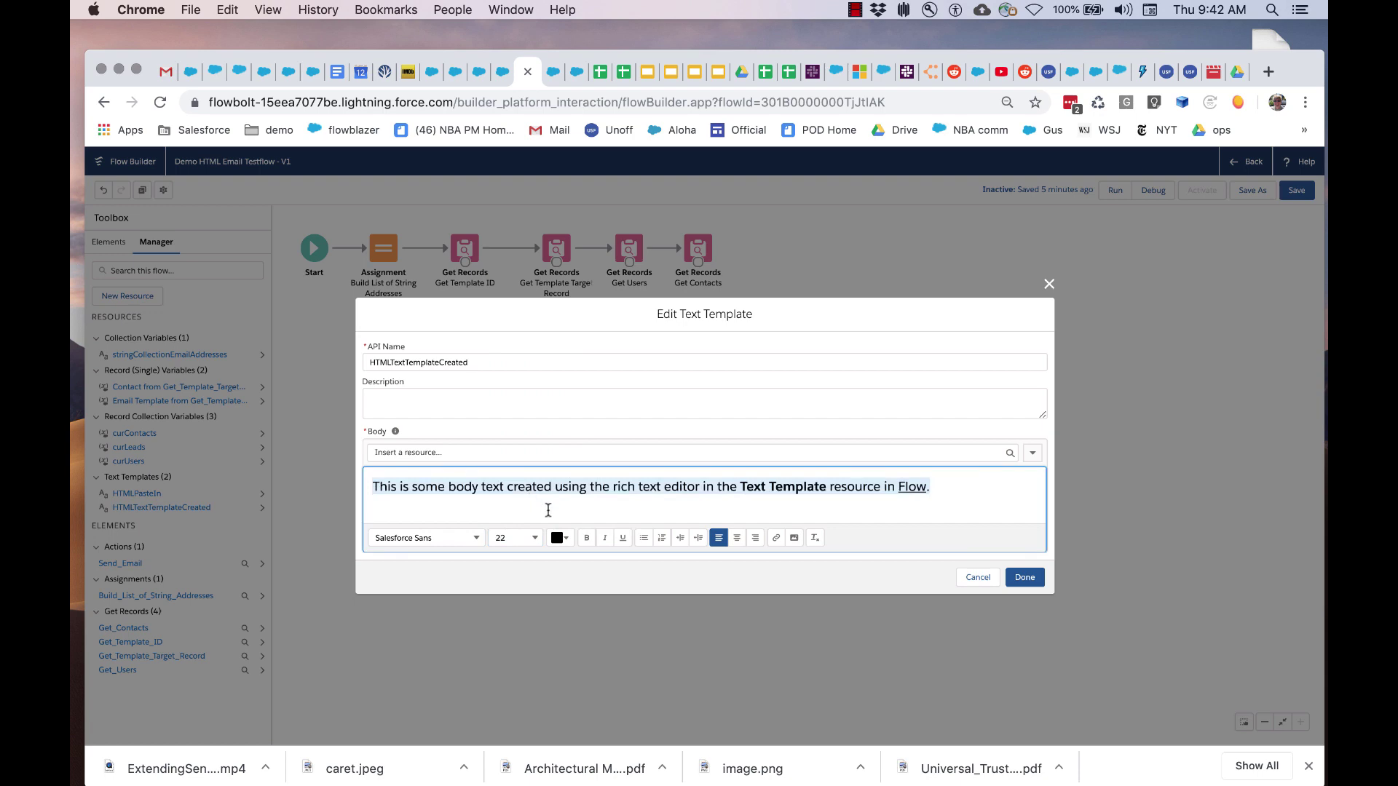
pyautogui.click(794, 537)
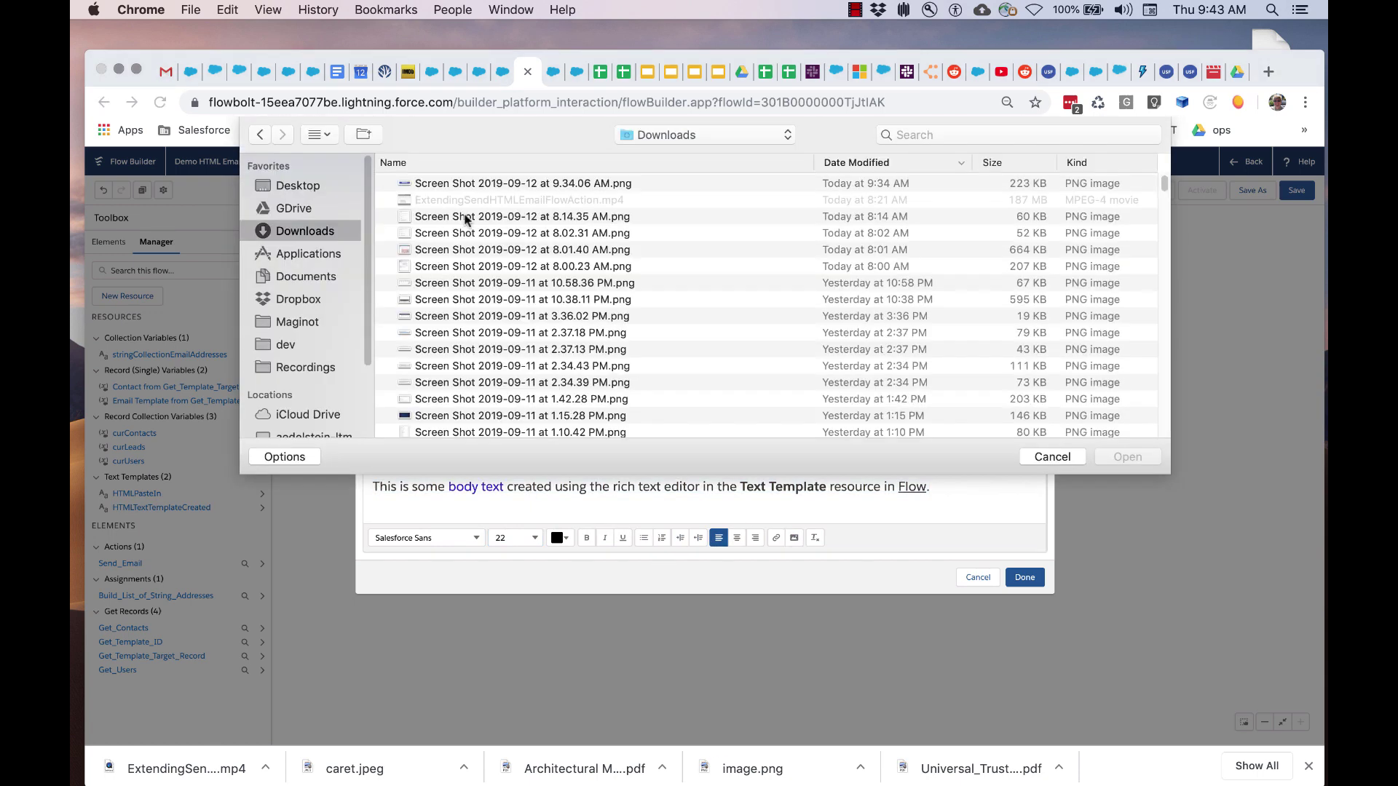
pyautogui.press('Escape')
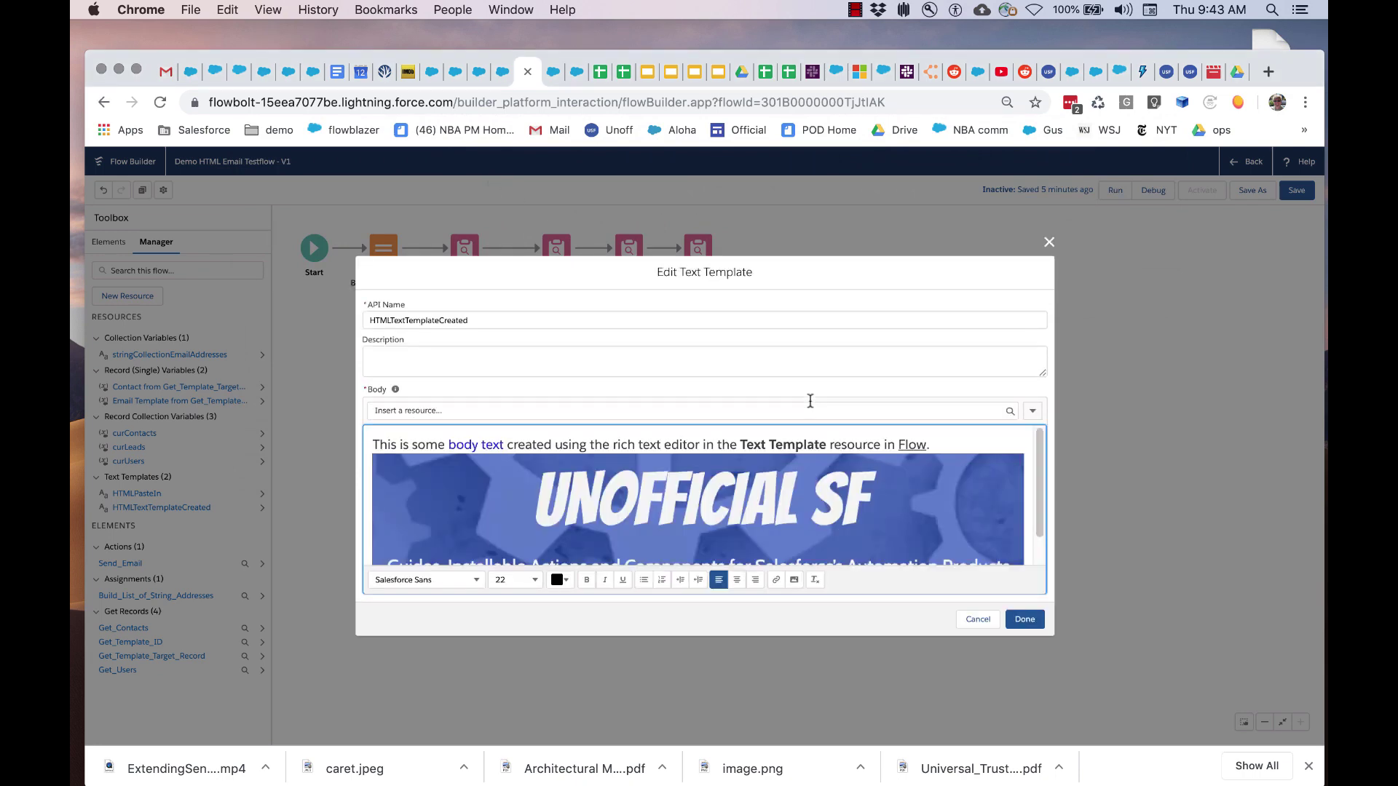
# - View the SUPPORT: New assignment notification (SAMPLE) classic template, then open the ApproveStep2 Lightning template
pyautogui.write('email te')
pyautogui.write('mplate')
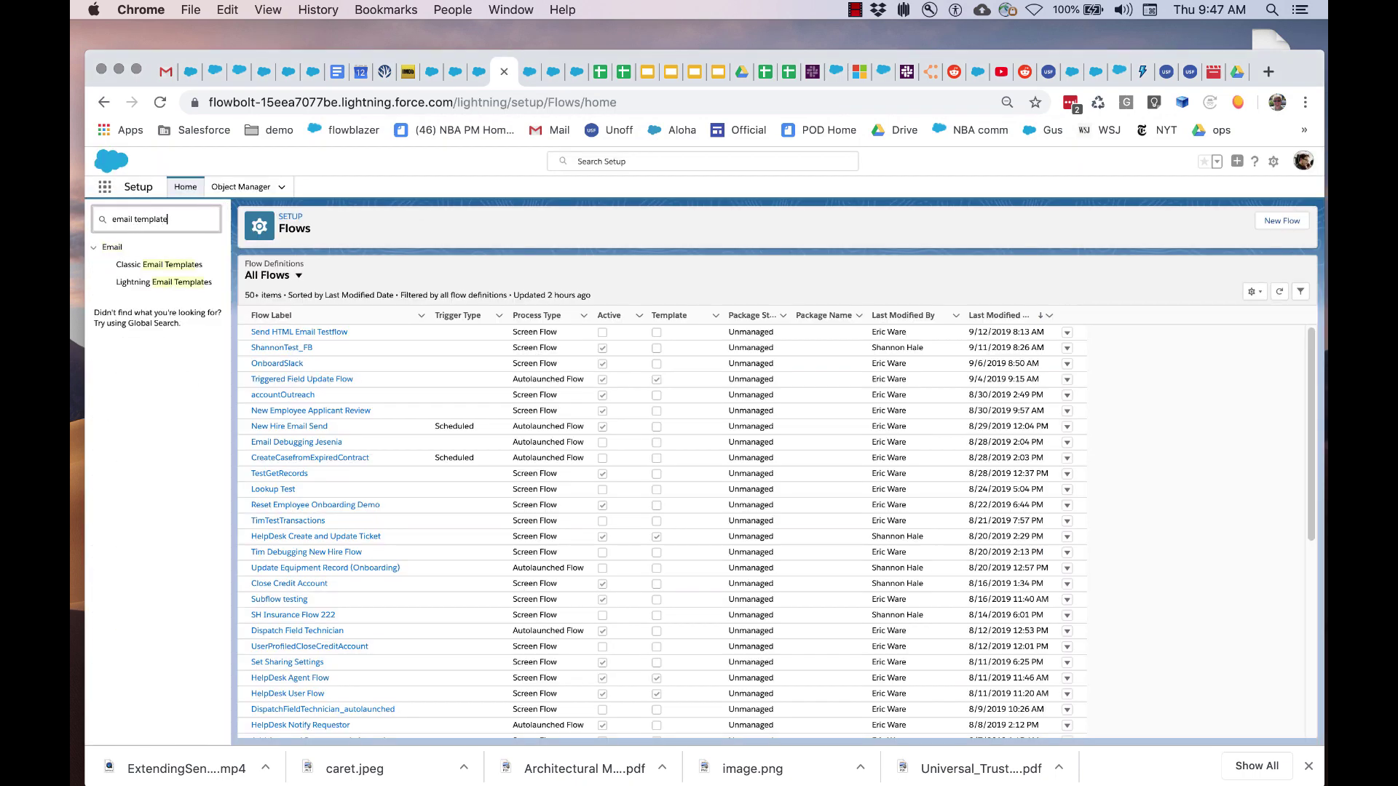
pyautogui.click(145, 265)
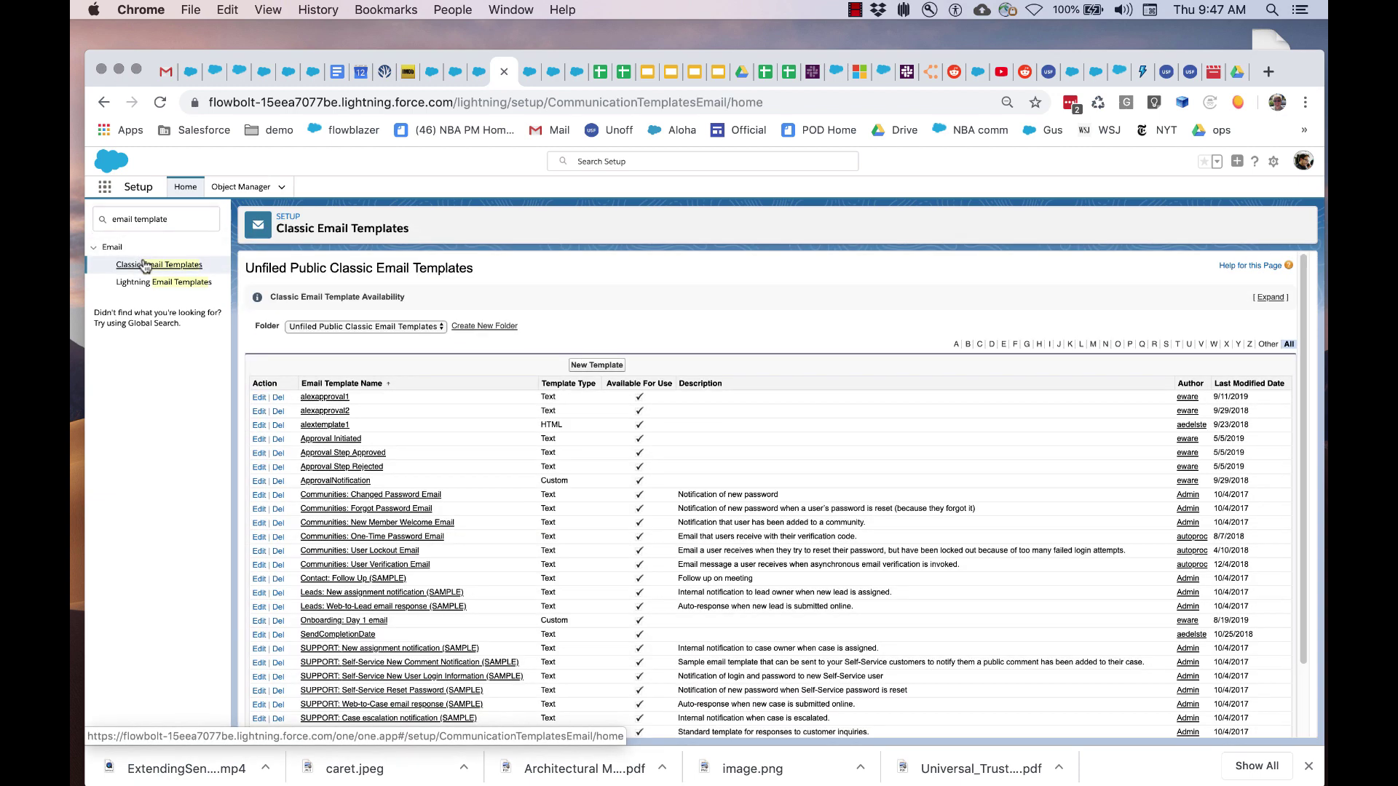
pyautogui.click(391, 648)
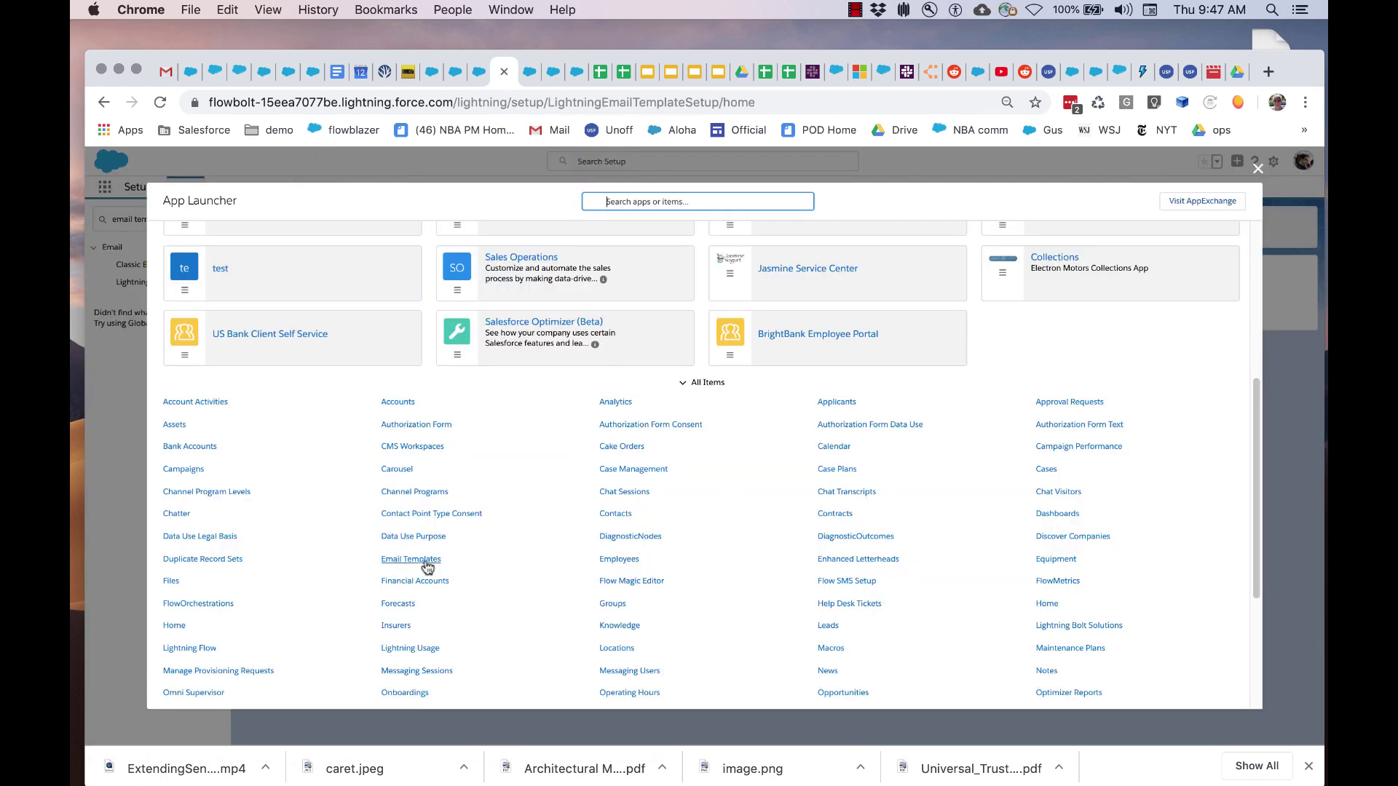
pyautogui.click(426, 567)
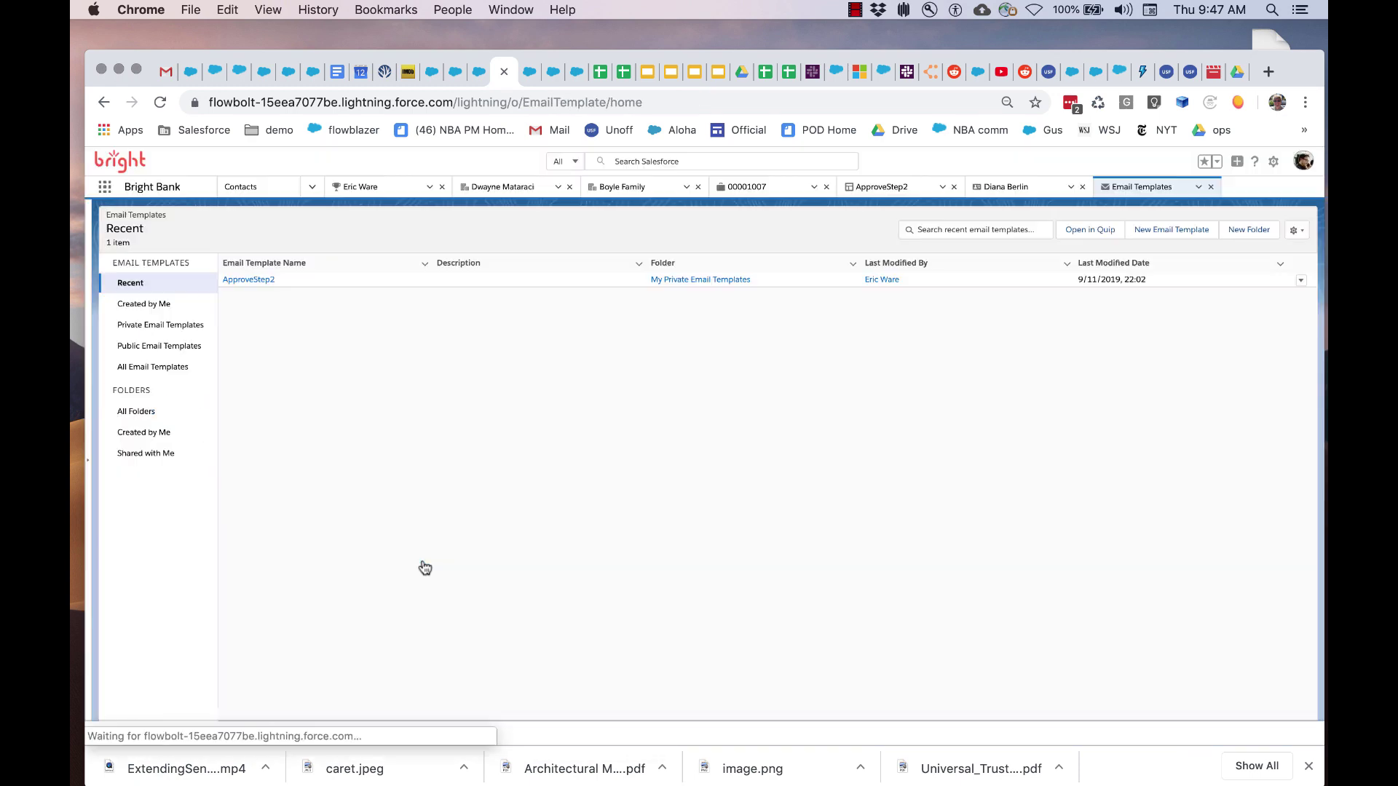
pyautogui.click(241, 280)
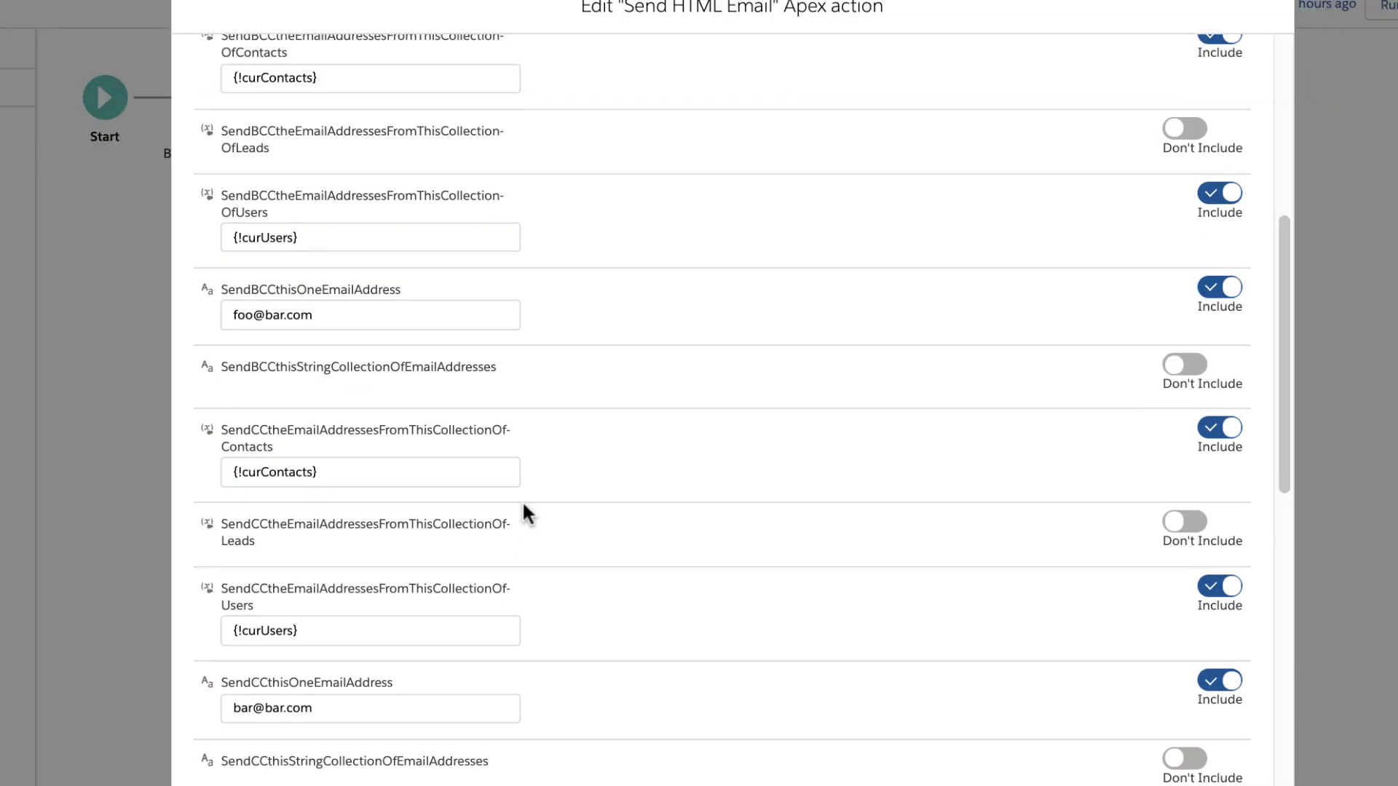
# - Include the UseSalesforceSignature input and browse the resources available for its value
pyautogui.scroll(-1, 524, 511)
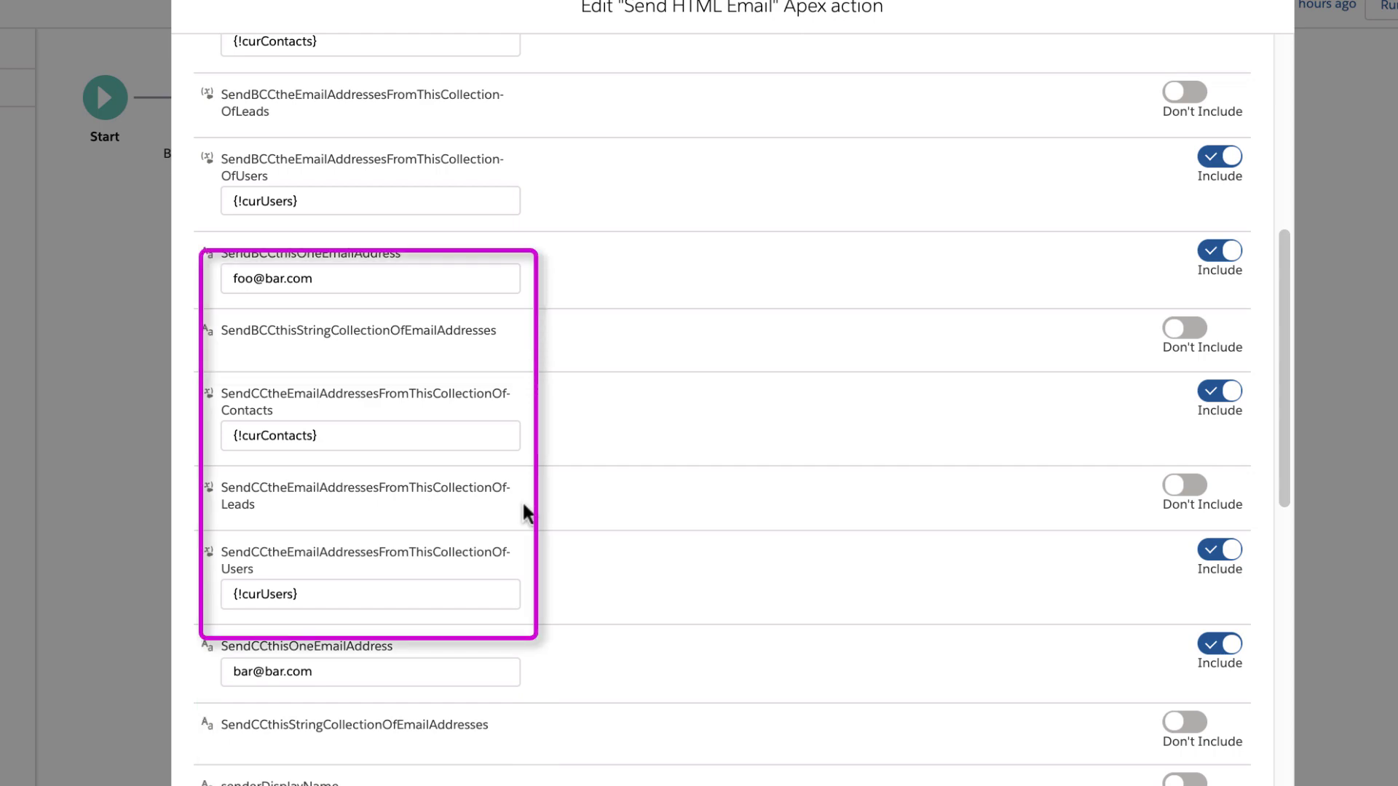
pyautogui.scroll(5, 522, 500)
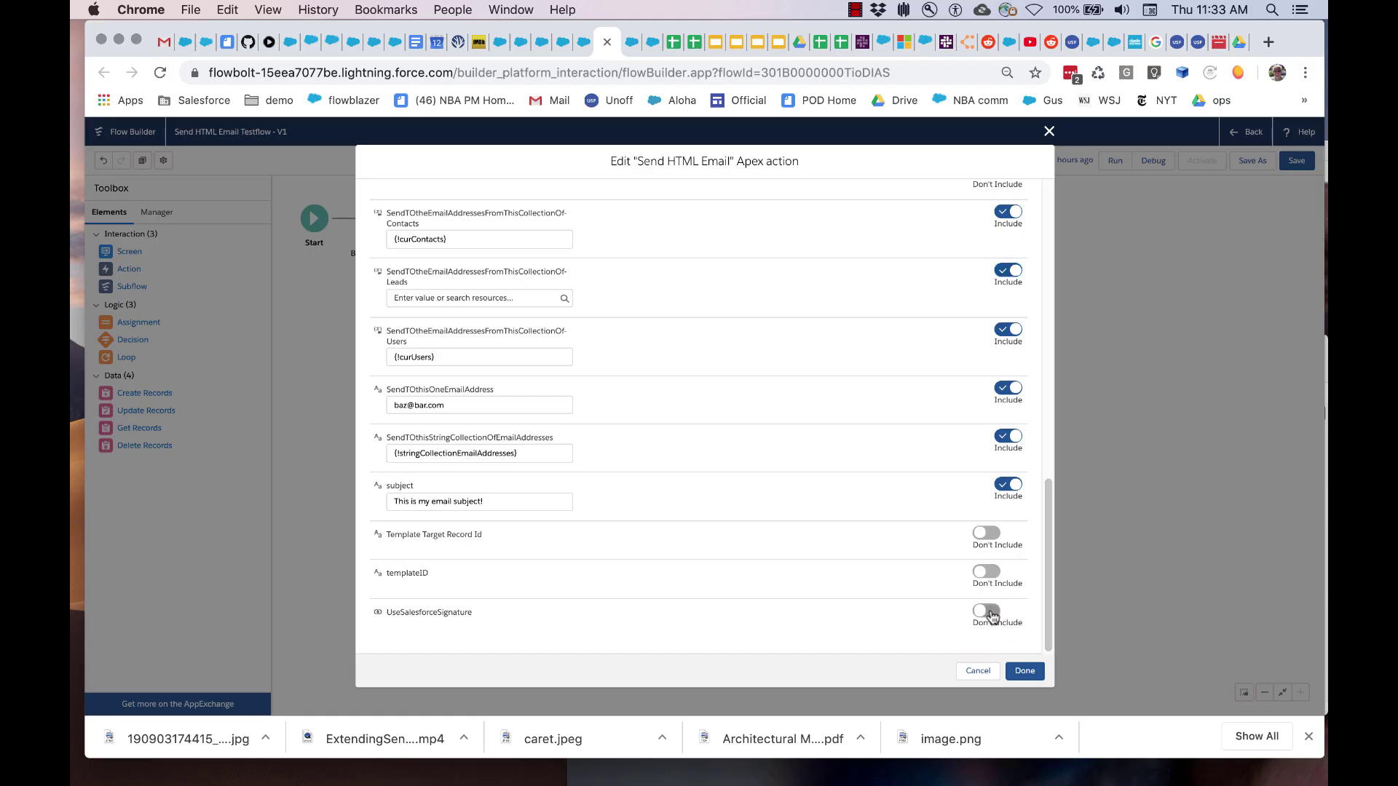
pyautogui.click(990, 613)
pyautogui.click(511, 630)
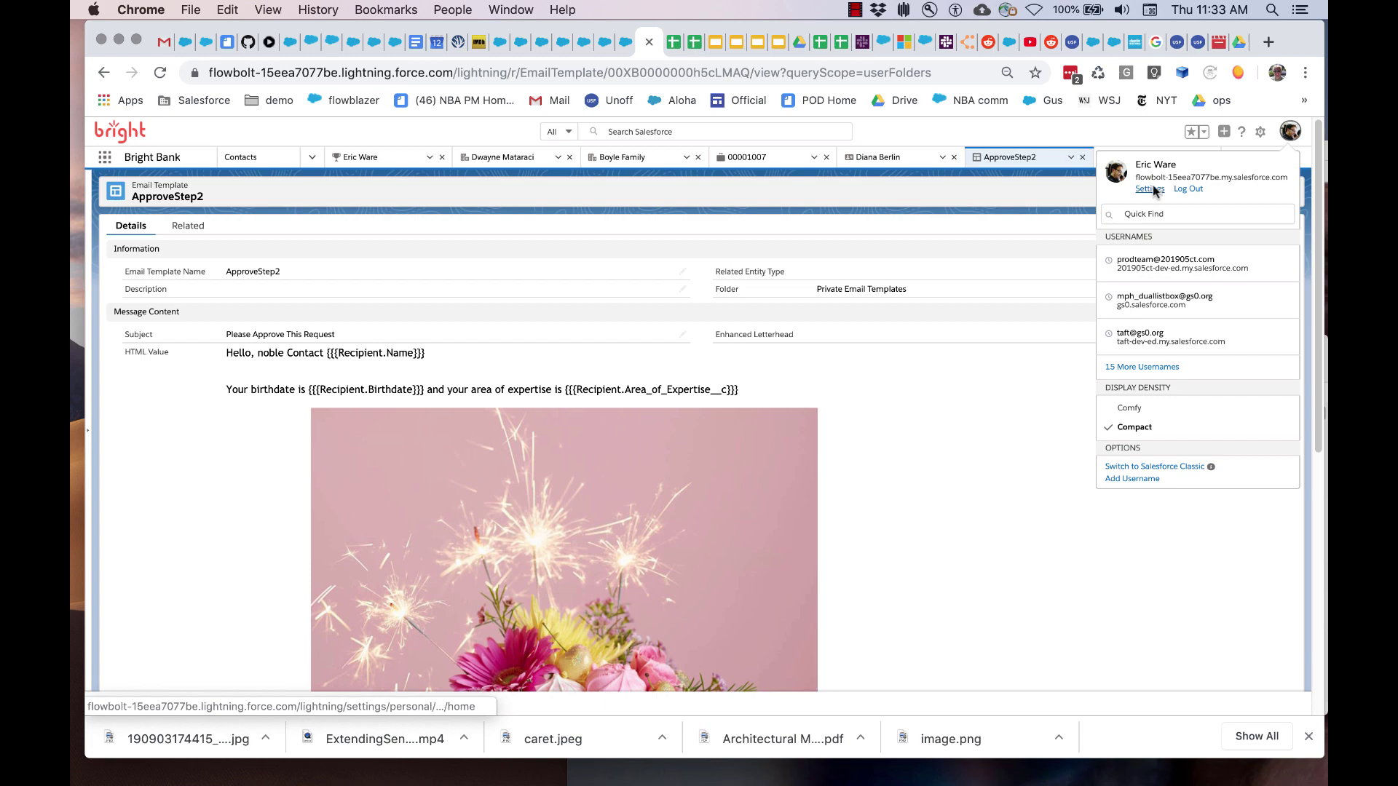
# - Check My Email Settings under the personal email settings
pyautogui.click(1152, 191)
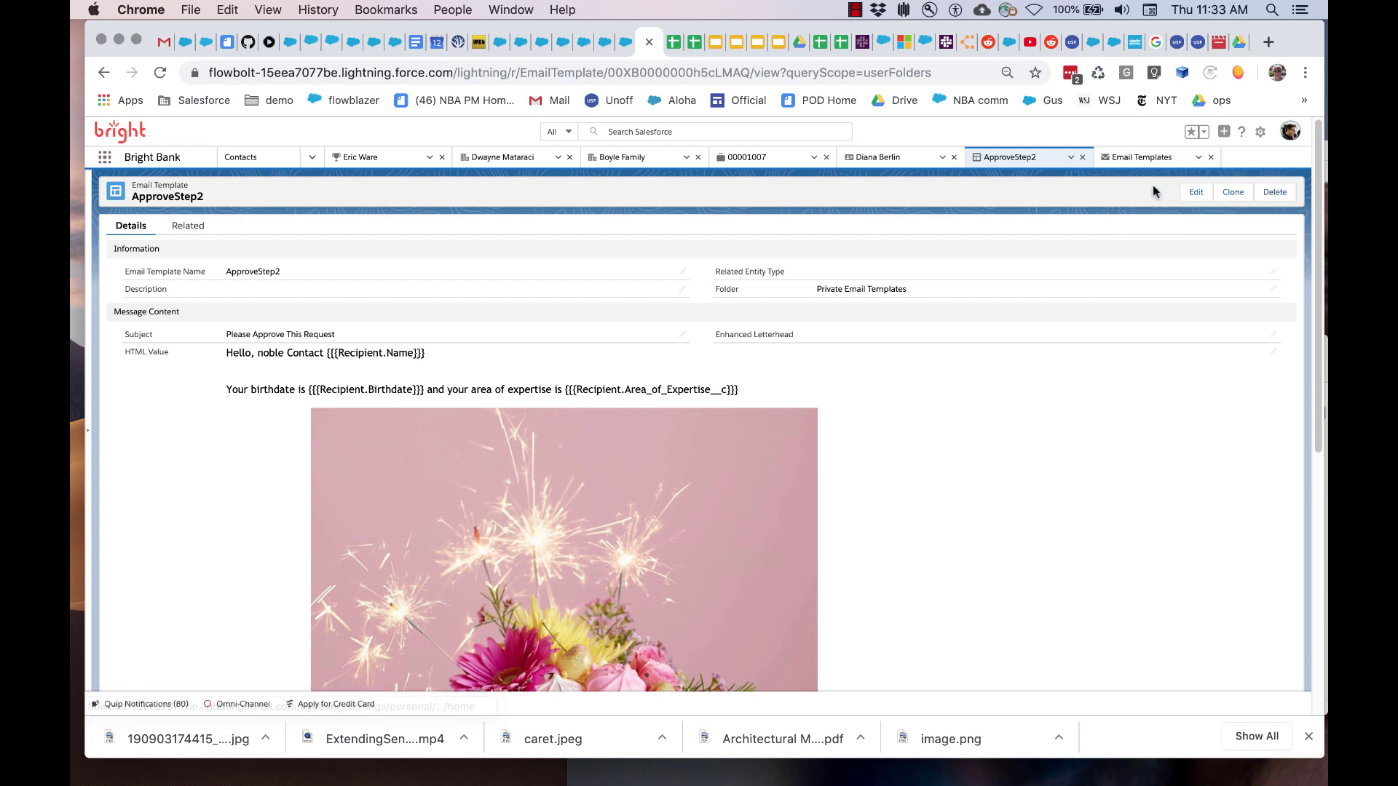
pyautogui.click(120, 452)
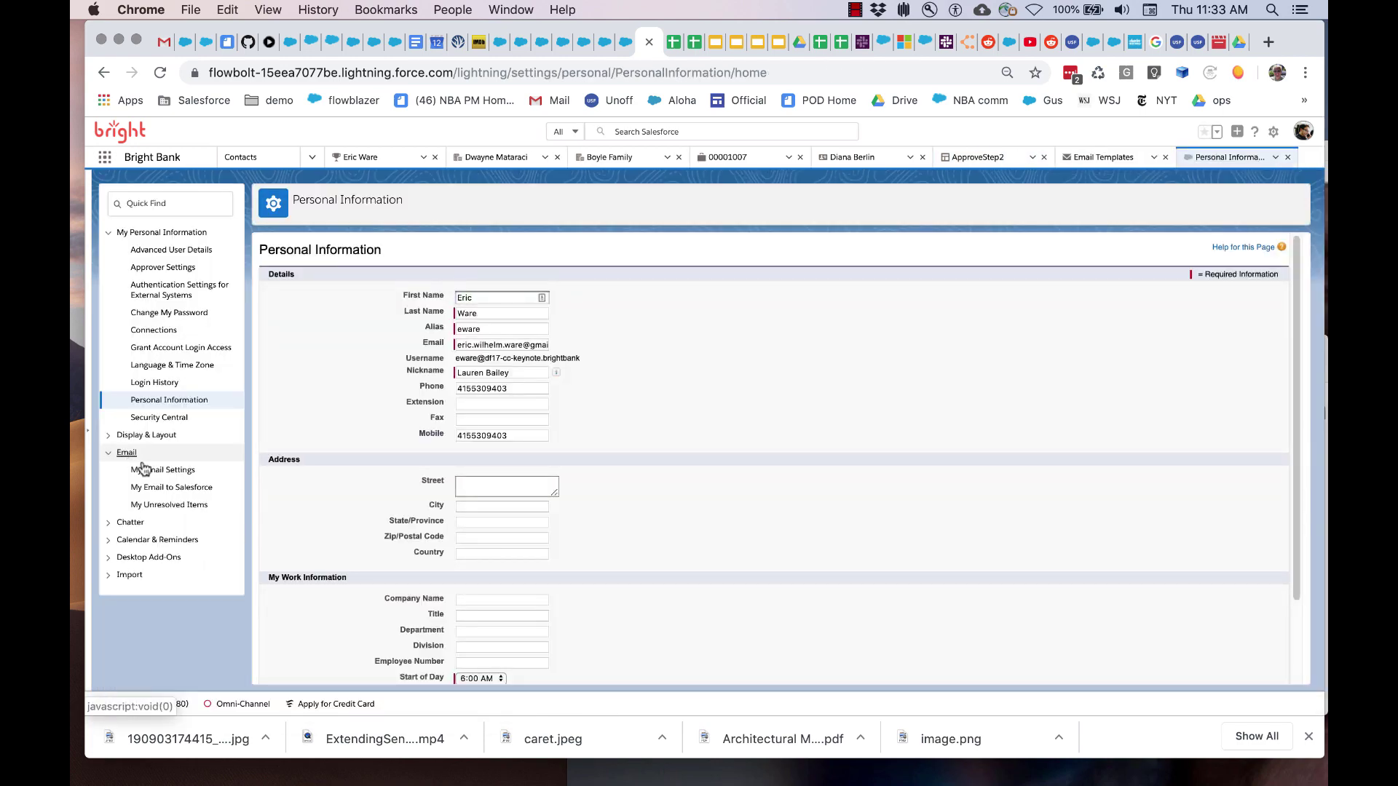
pyautogui.click(154, 470)
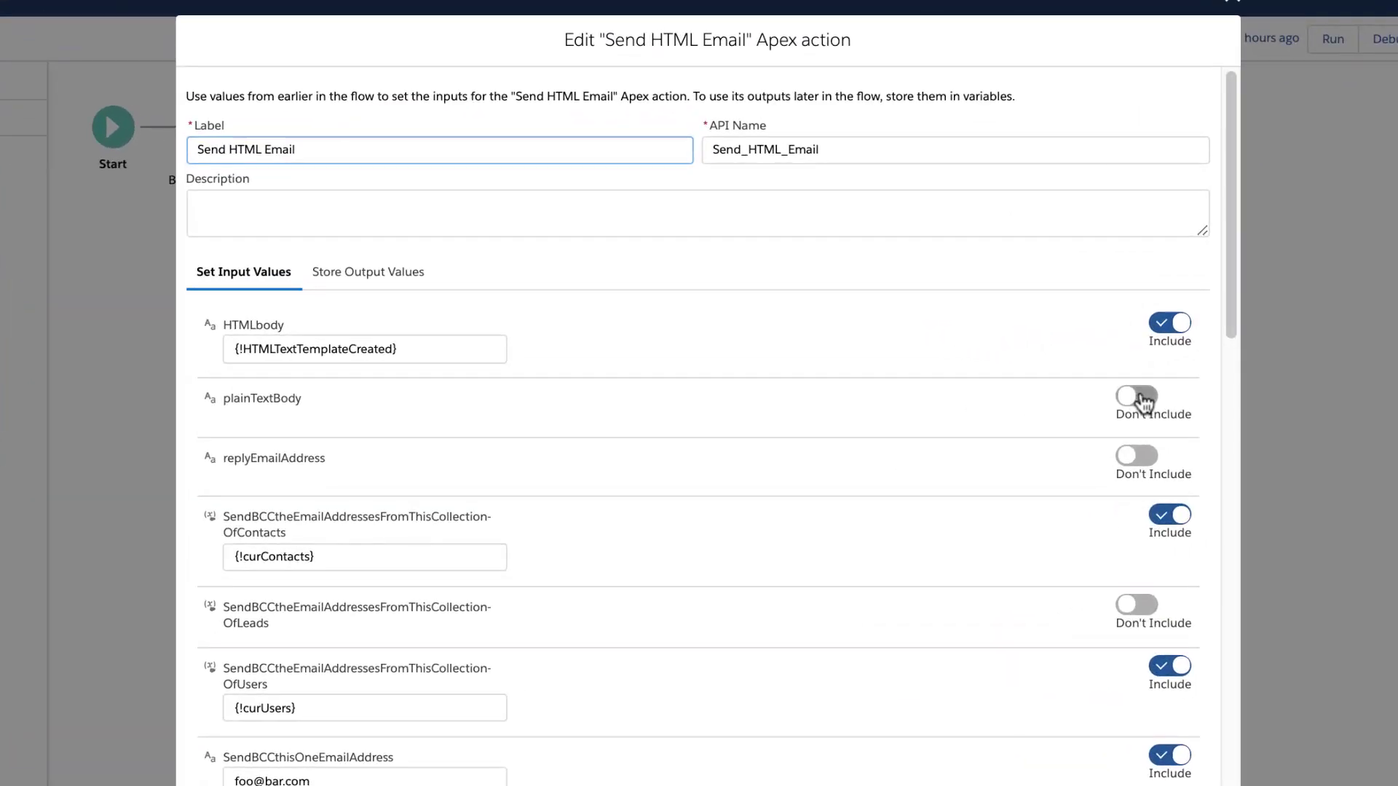
# - Keep plainTextBody excluded while switching replyEmailAddress and senderDisplayName to Include
pyautogui.click(1141, 396)
pyautogui.click(1158, 399)
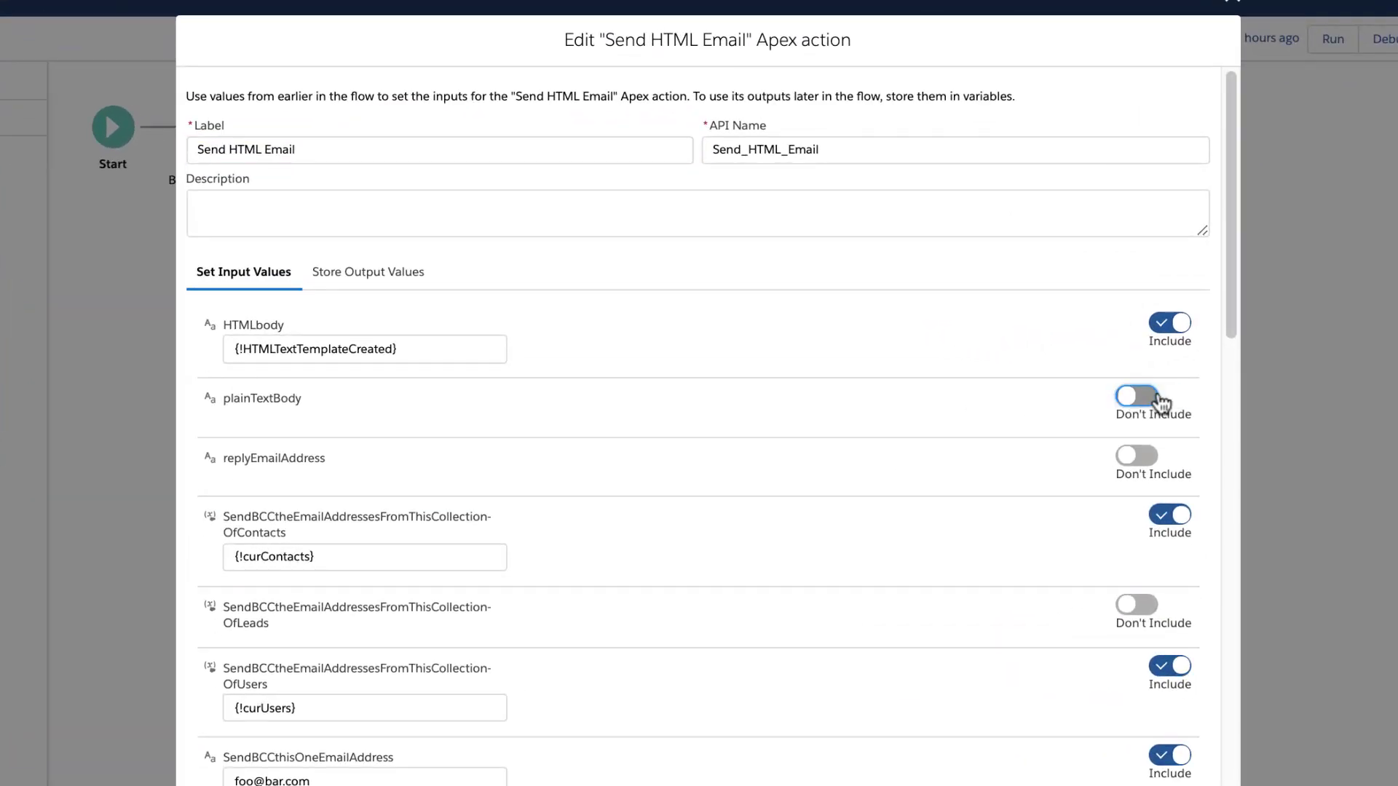
pyautogui.click(980, 75)
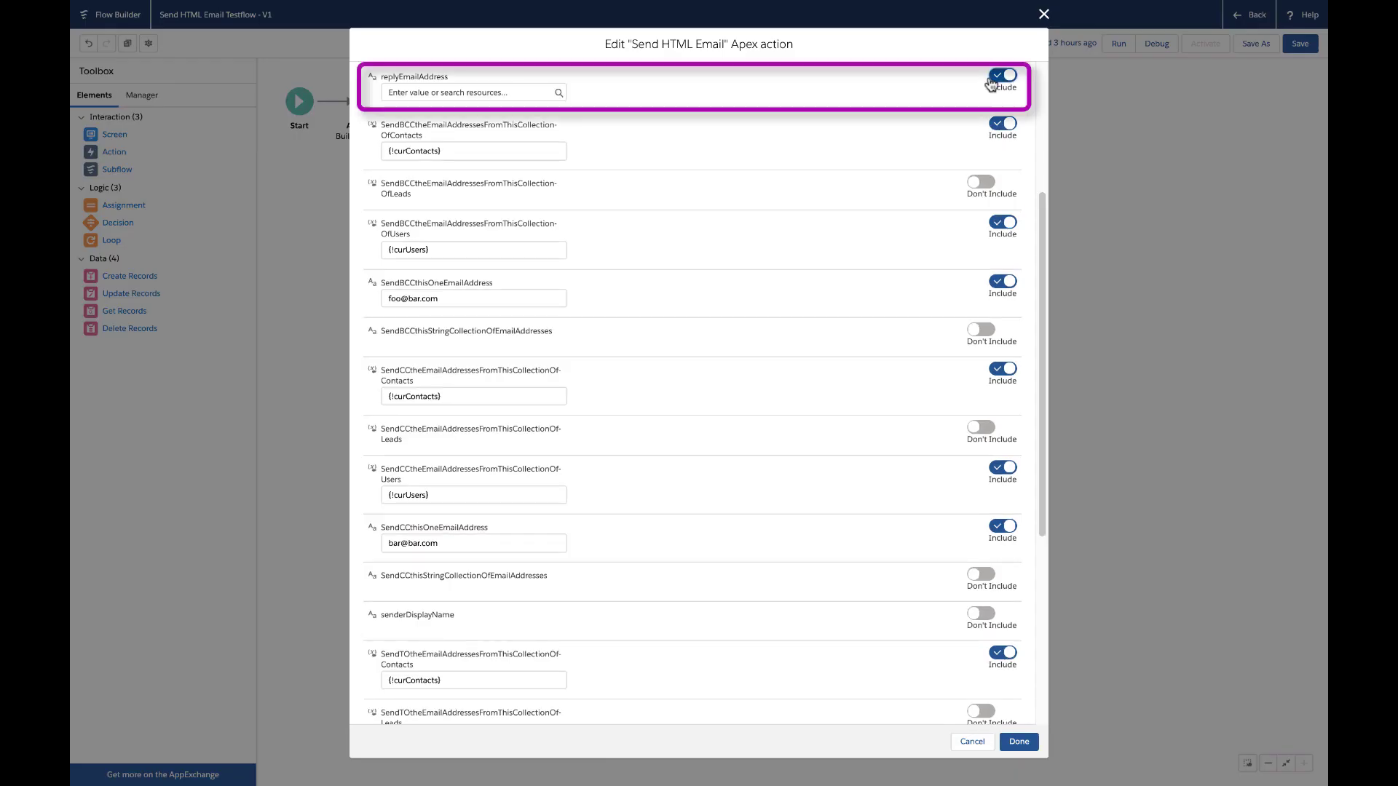
pyautogui.click(981, 75)
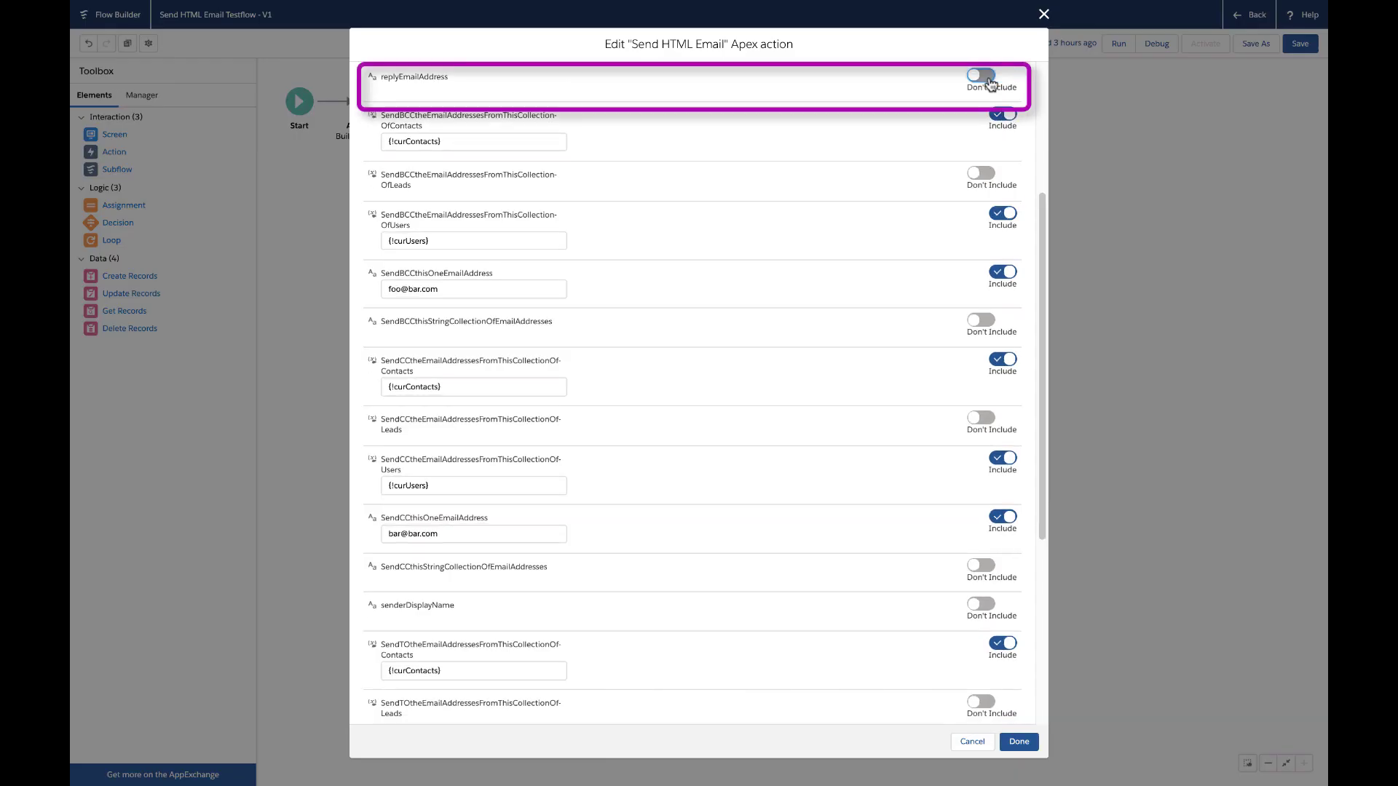
pyautogui.click(990, 79)
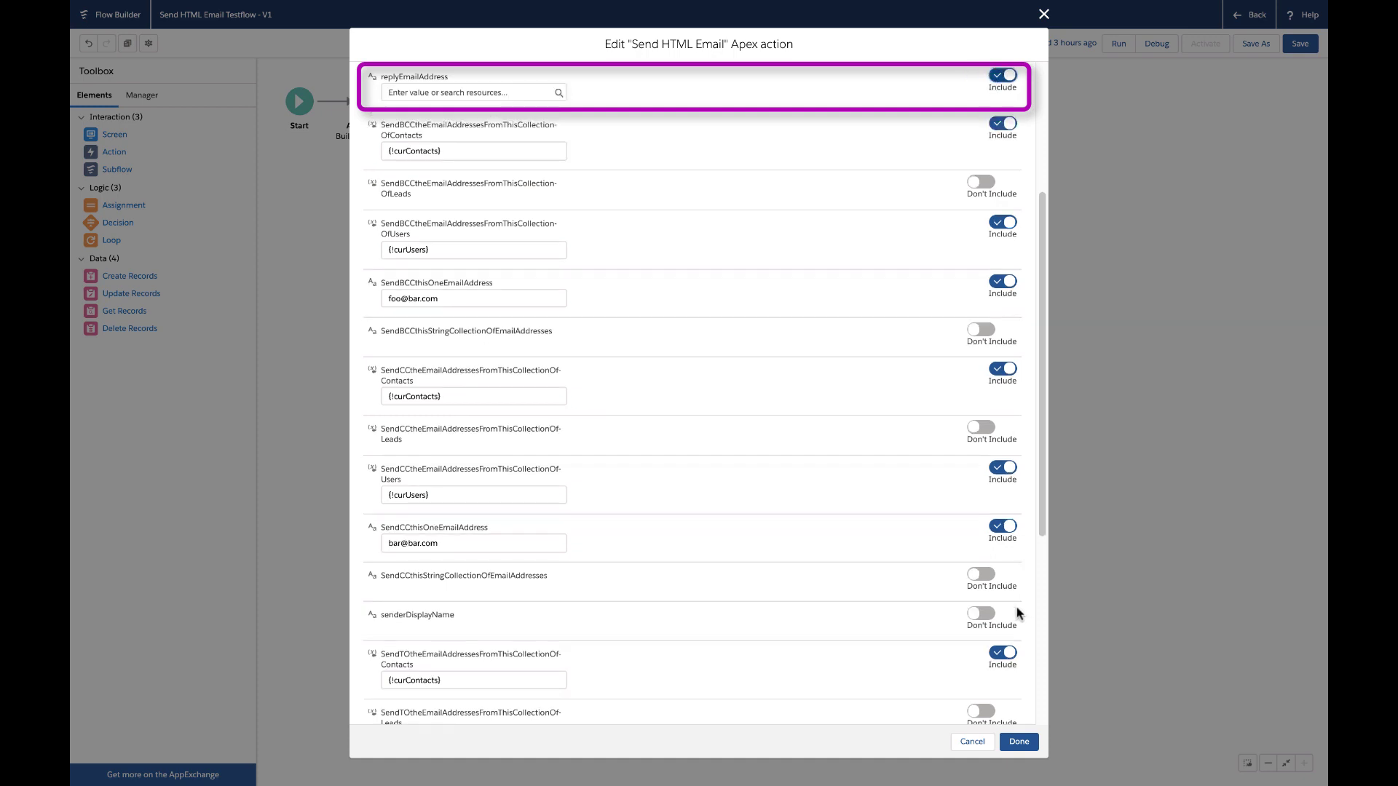
pyautogui.click(984, 613)
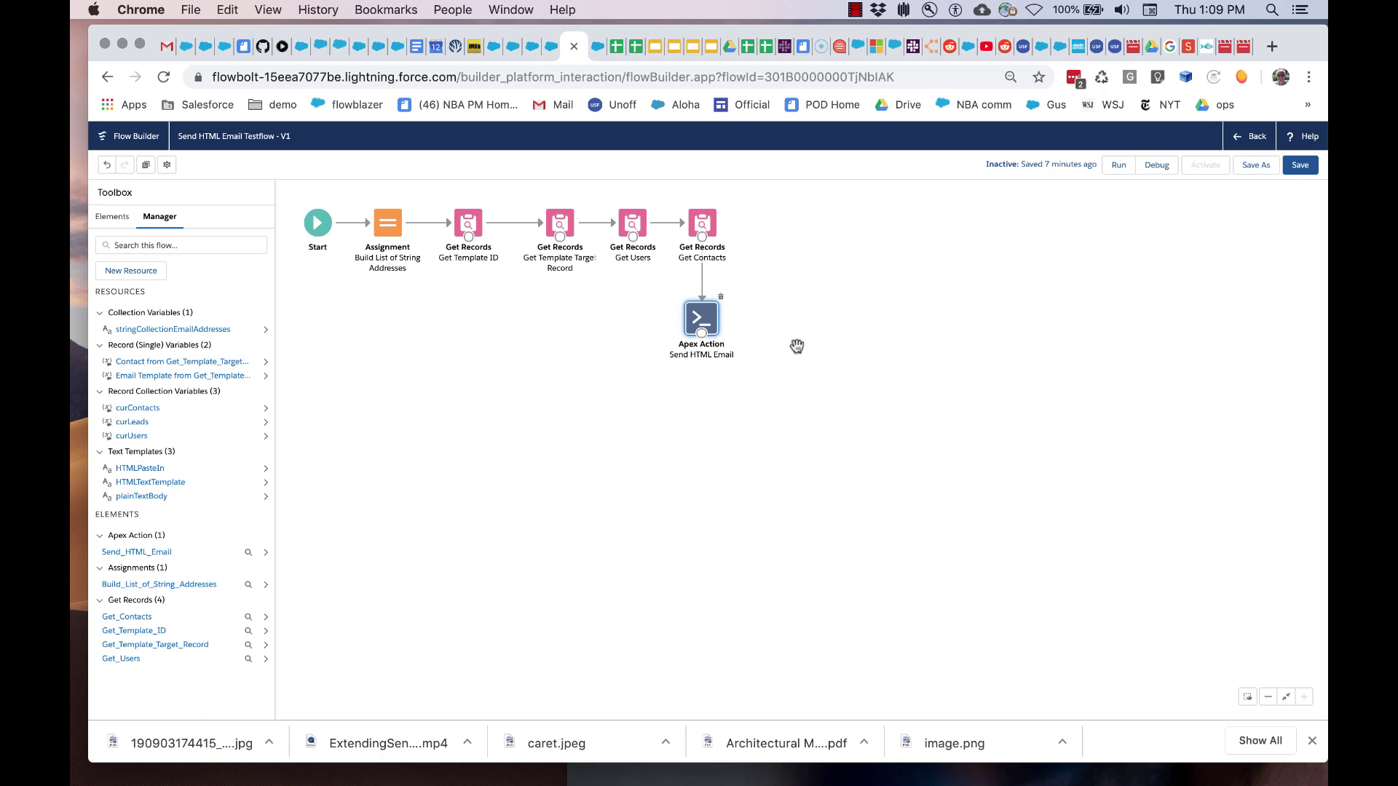
# - Reopen the Send HTML Email action, check its HTMLbody value {!HTMLTextTemplate}, and cancel without changes
pyautogui.doubleClick(701, 319)
pyautogui.moveTo(504, 368); pyautogui.dragTo(393, 369)
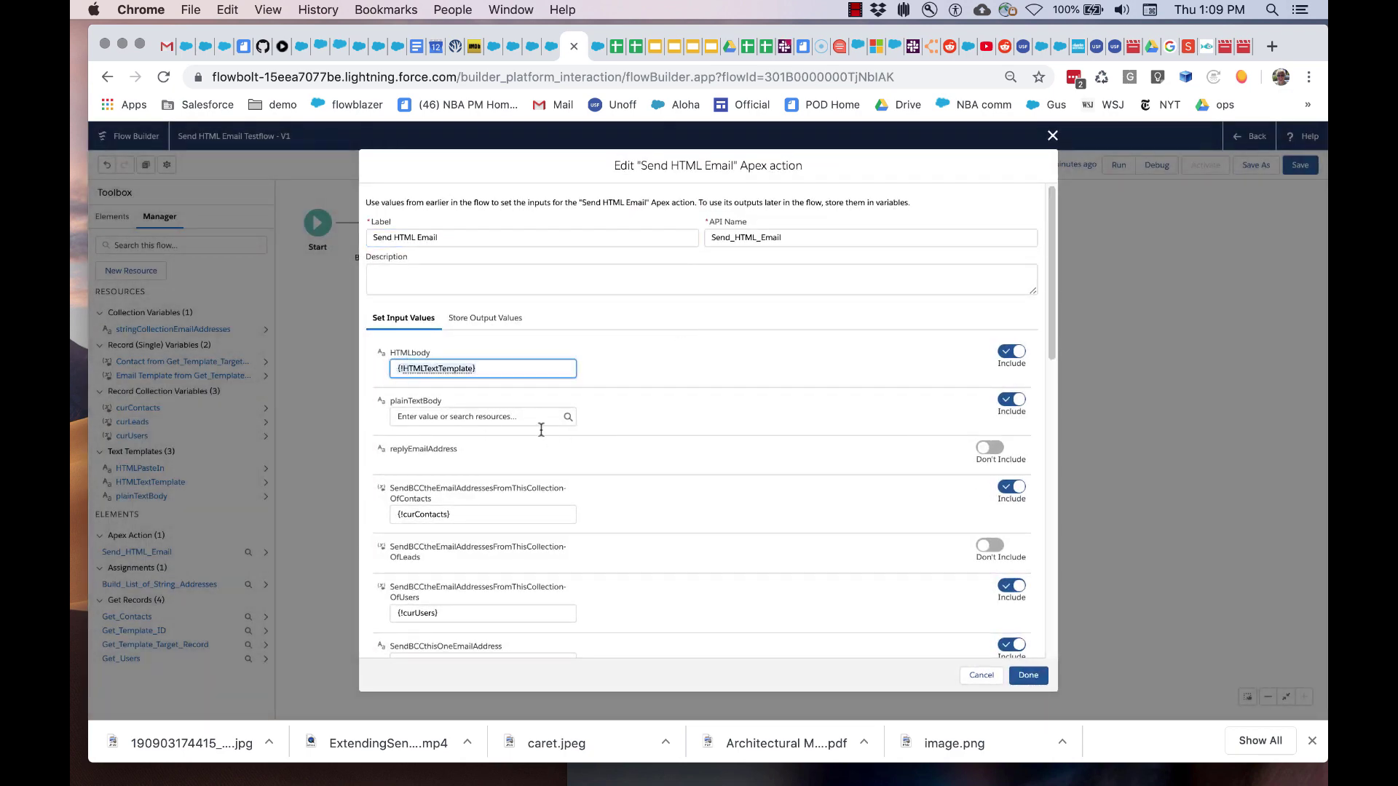
pyautogui.click(981, 675)
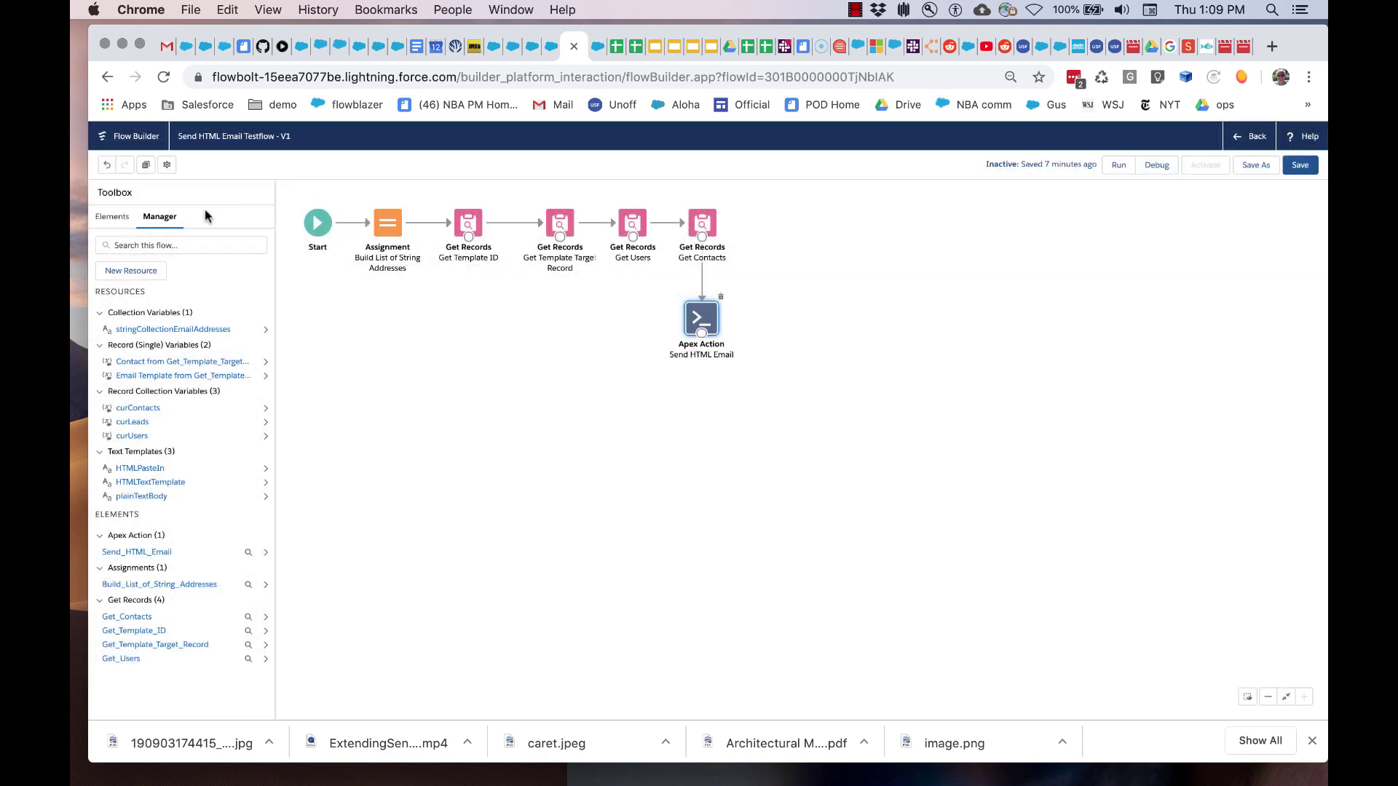
pyautogui.click(139, 484)
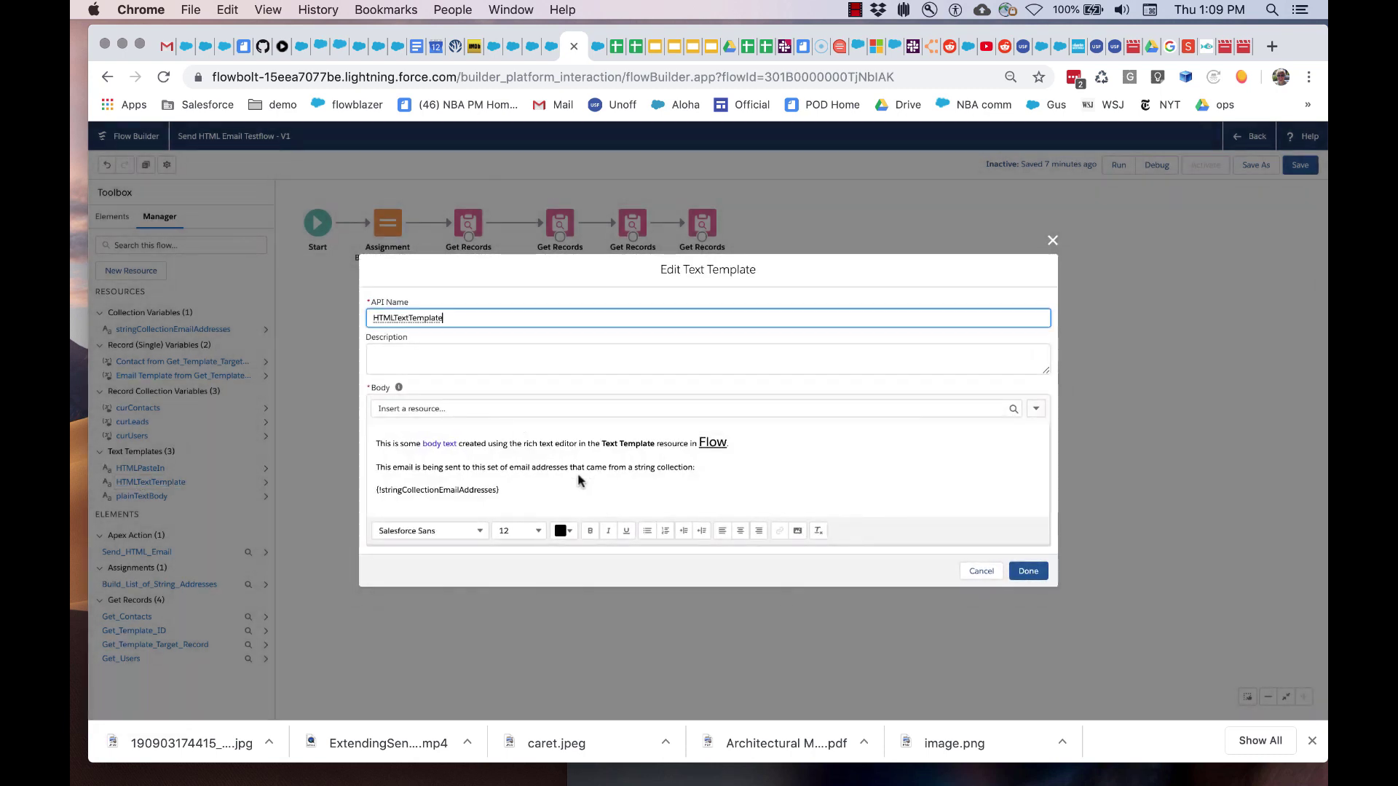
pyautogui.tripleClick(483, 486)
pyautogui.moveTo(483, 486); pyautogui.dragTo(368, 441)
pyautogui.click(466, 437)
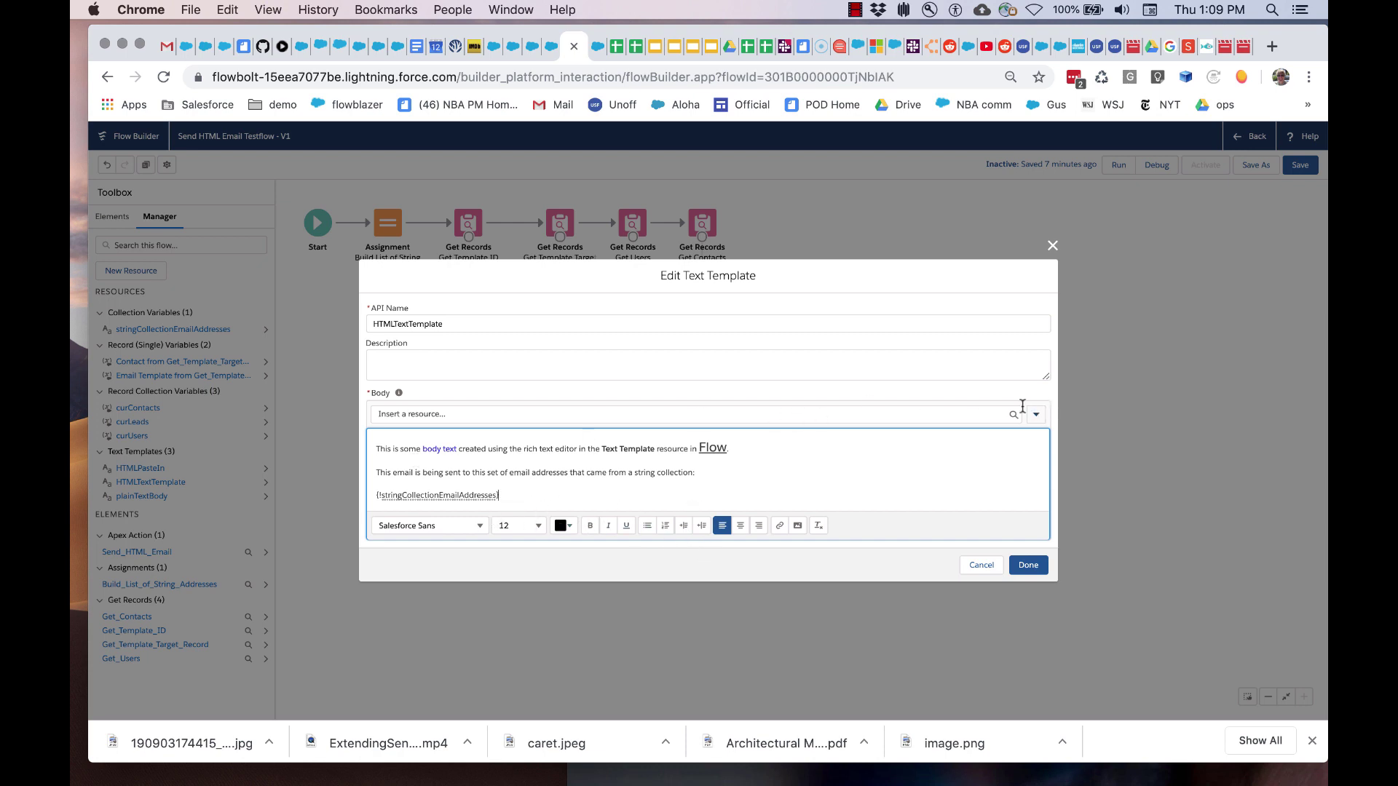
pyautogui.click(988, 412)
pyautogui.scroll(-2, 796, 542)
pyautogui.scroll(-3, 796, 542)
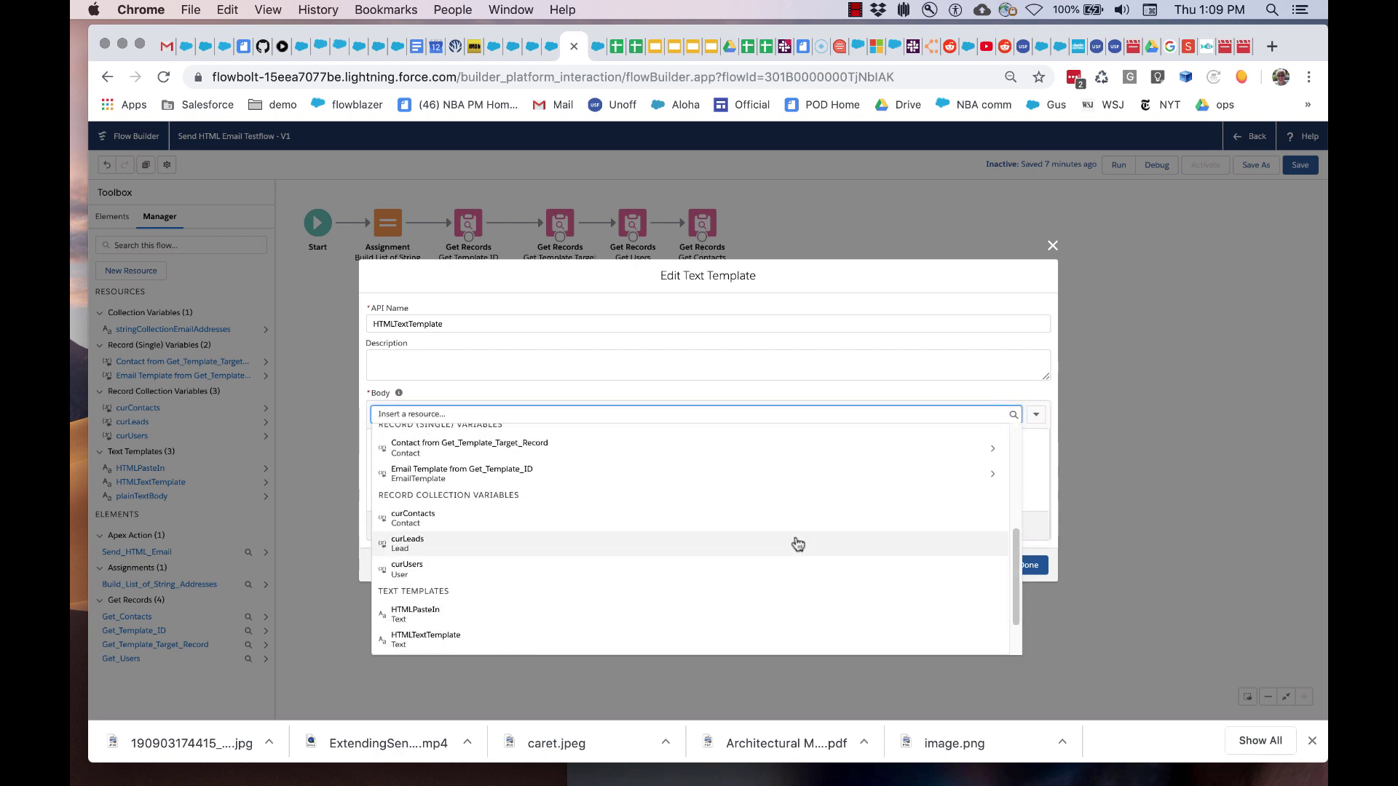
pyautogui.scroll(4, 796, 543)
pyautogui.scroll(1, 798, 545)
pyautogui.click(854, 284)
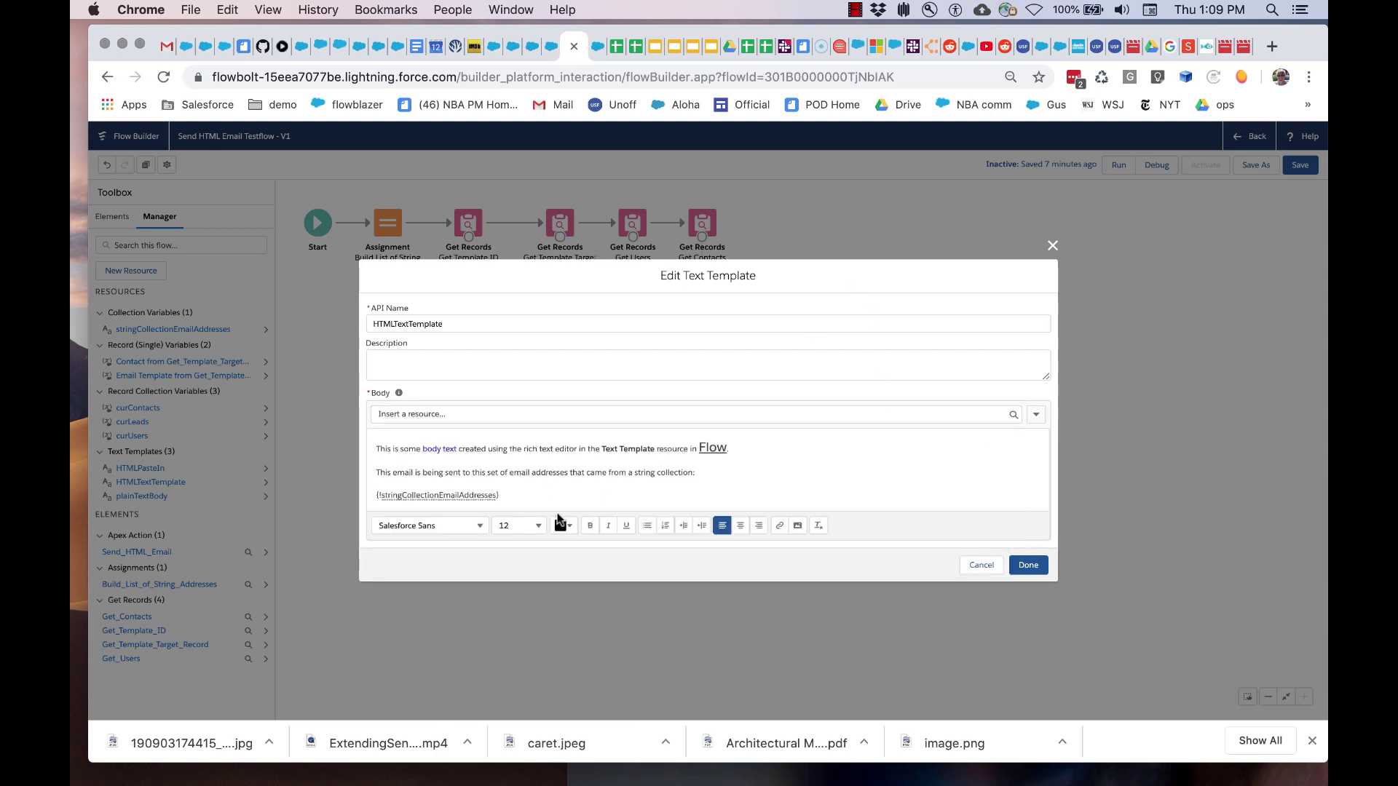
pyautogui.moveTo(555, 497); pyautogui.dragTo(371, 493)
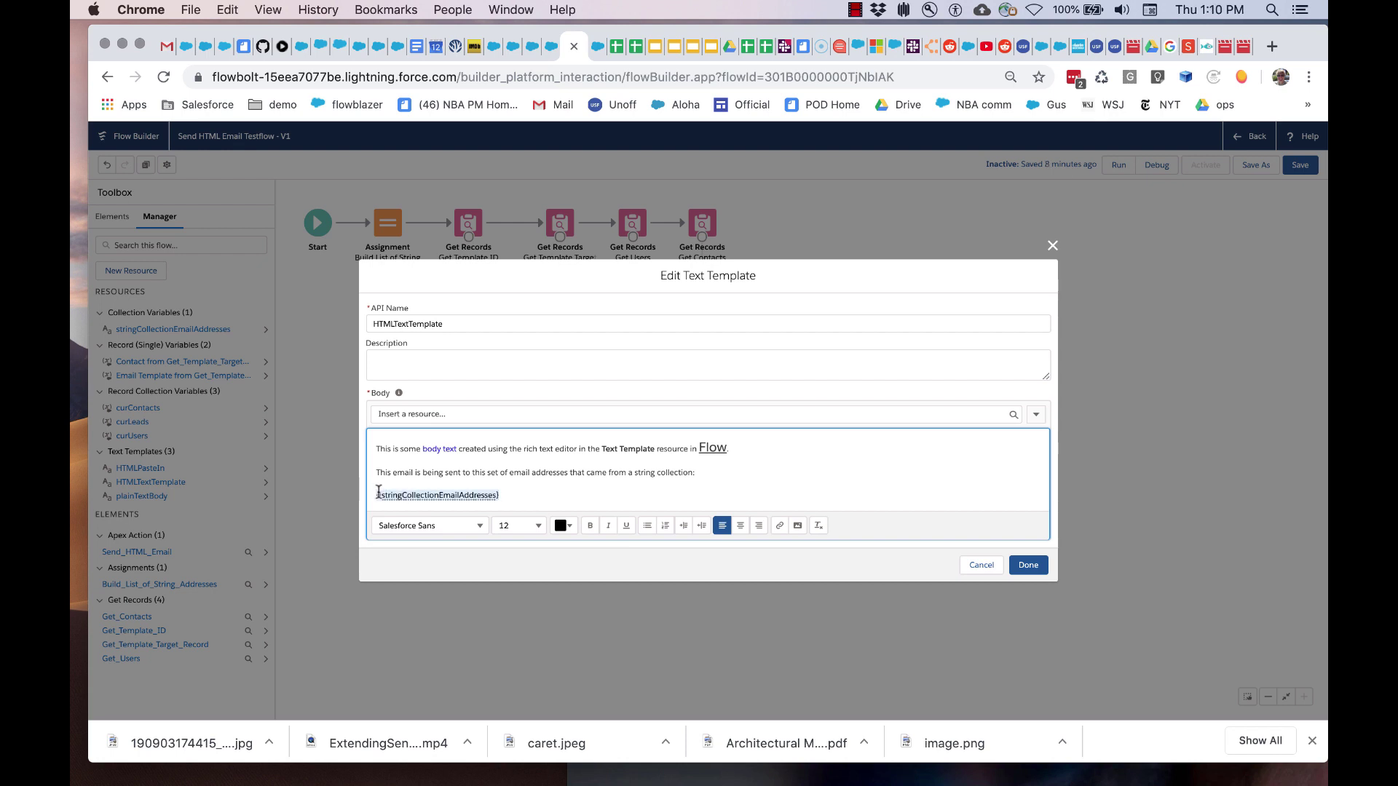
pyautogui.click(523, 499)
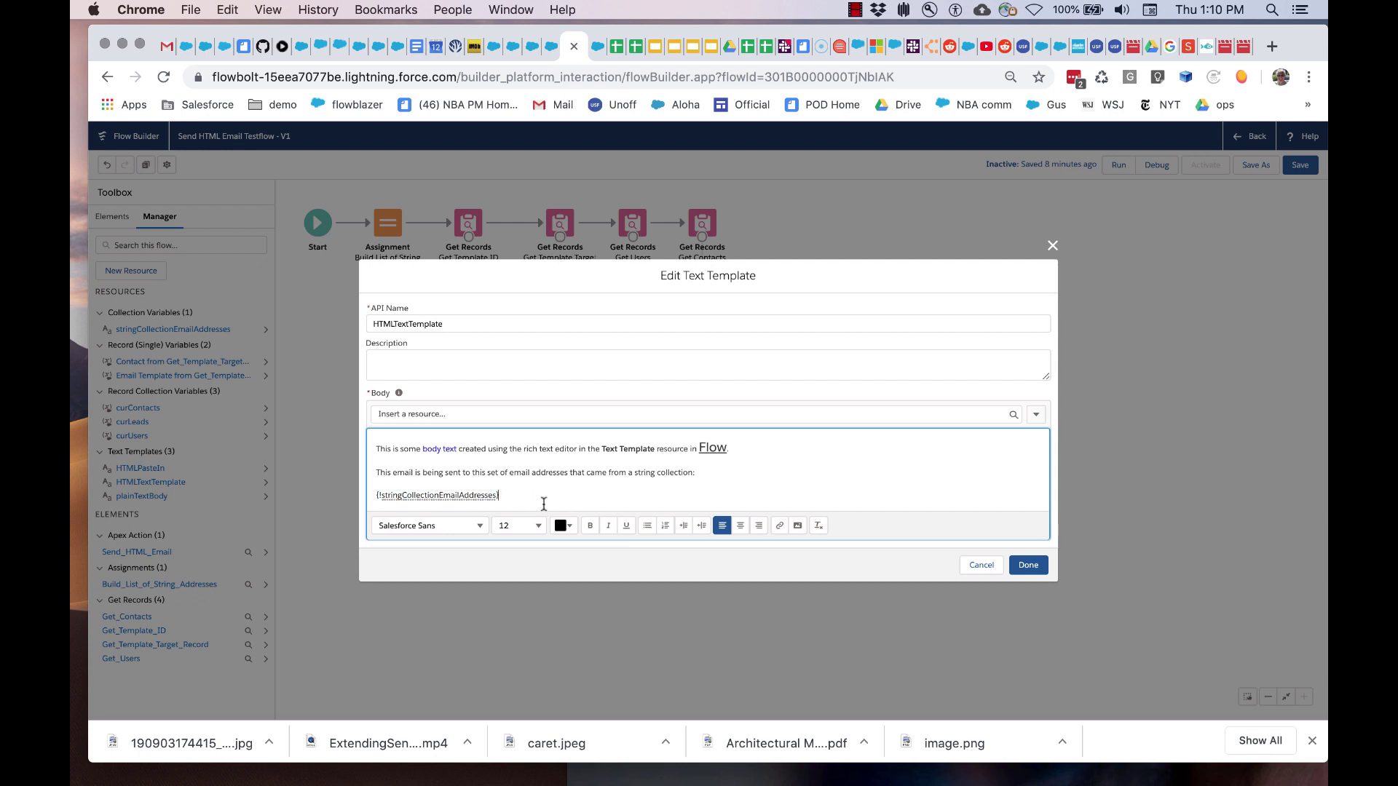
pyautogui.click(1028, 565)
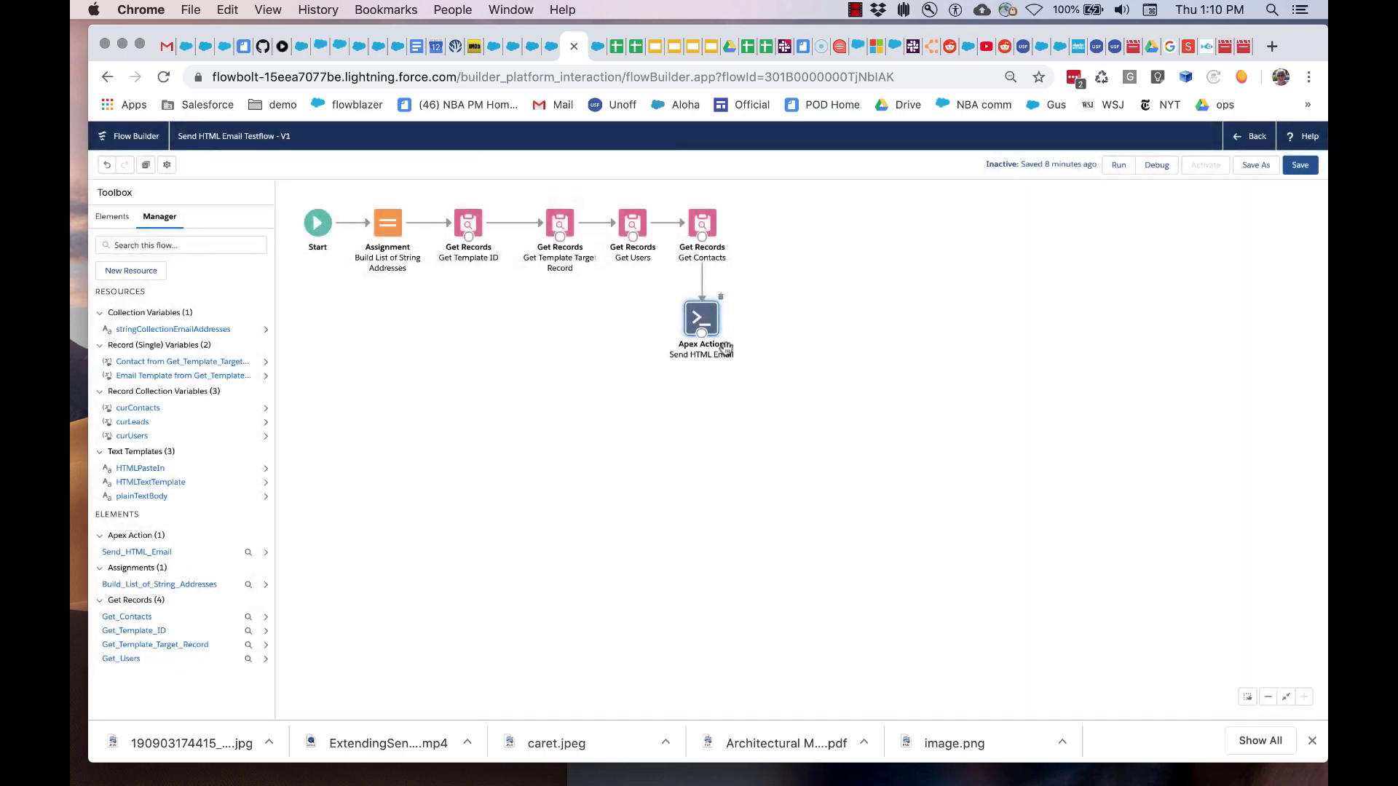
pyautogui.doubleClick(708, 328)
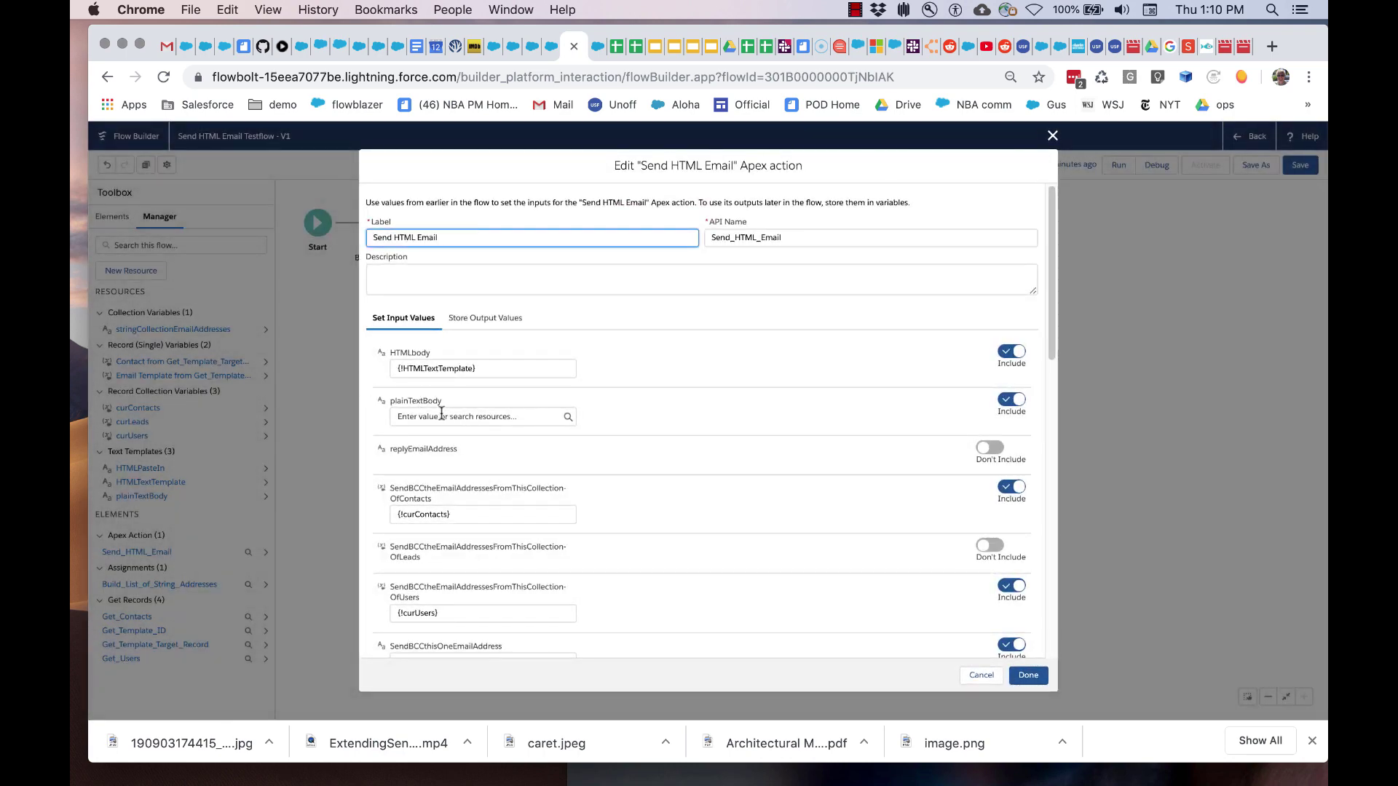
pyautogui.click(1035, 681)
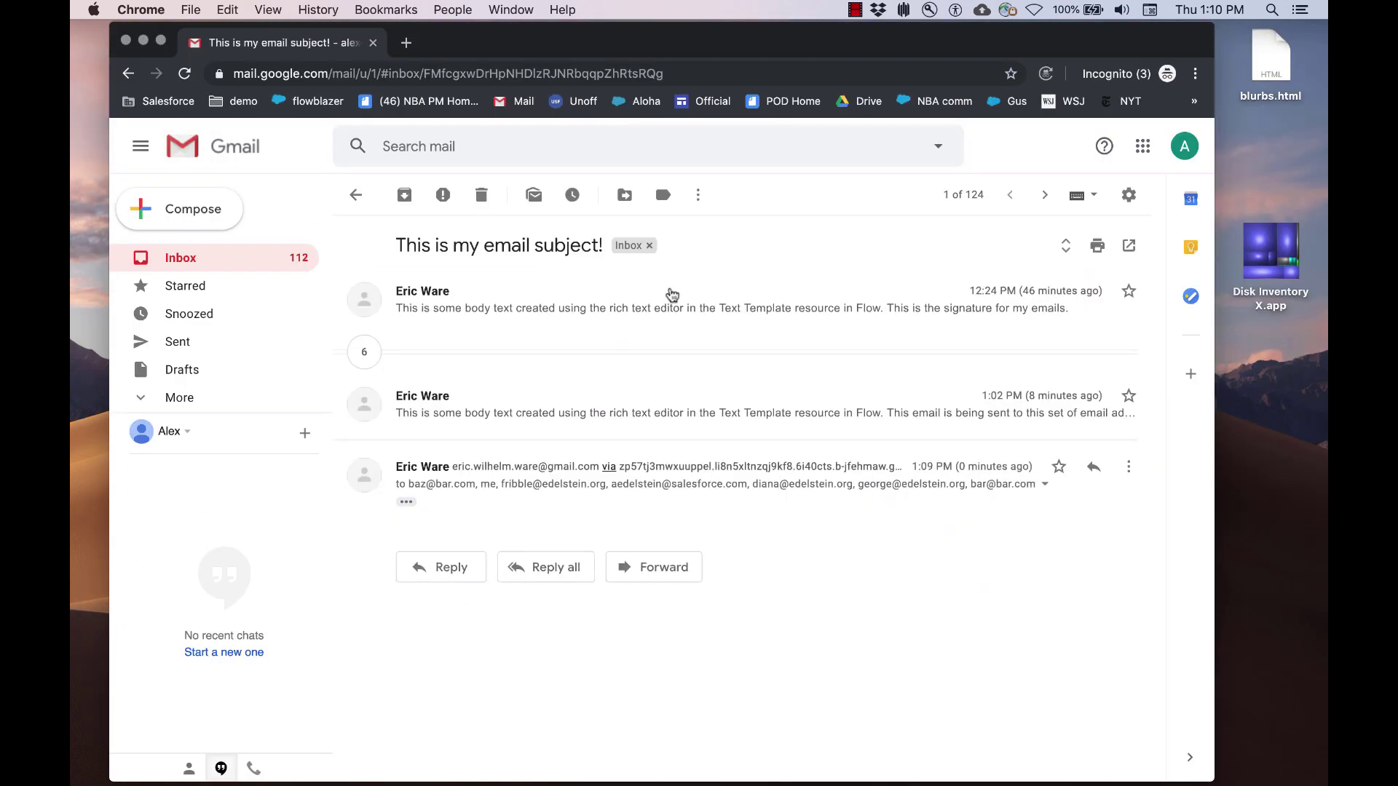
# - Expand the newest email's trimmed body, select its first line, and minimize a draft to a listed address
pyautogui.click(406, 501)
pyautogui.scroll(-2, 862, 581)
pyautogui.moveTo(399, 441); pyautogui.dragTo(897, 504)
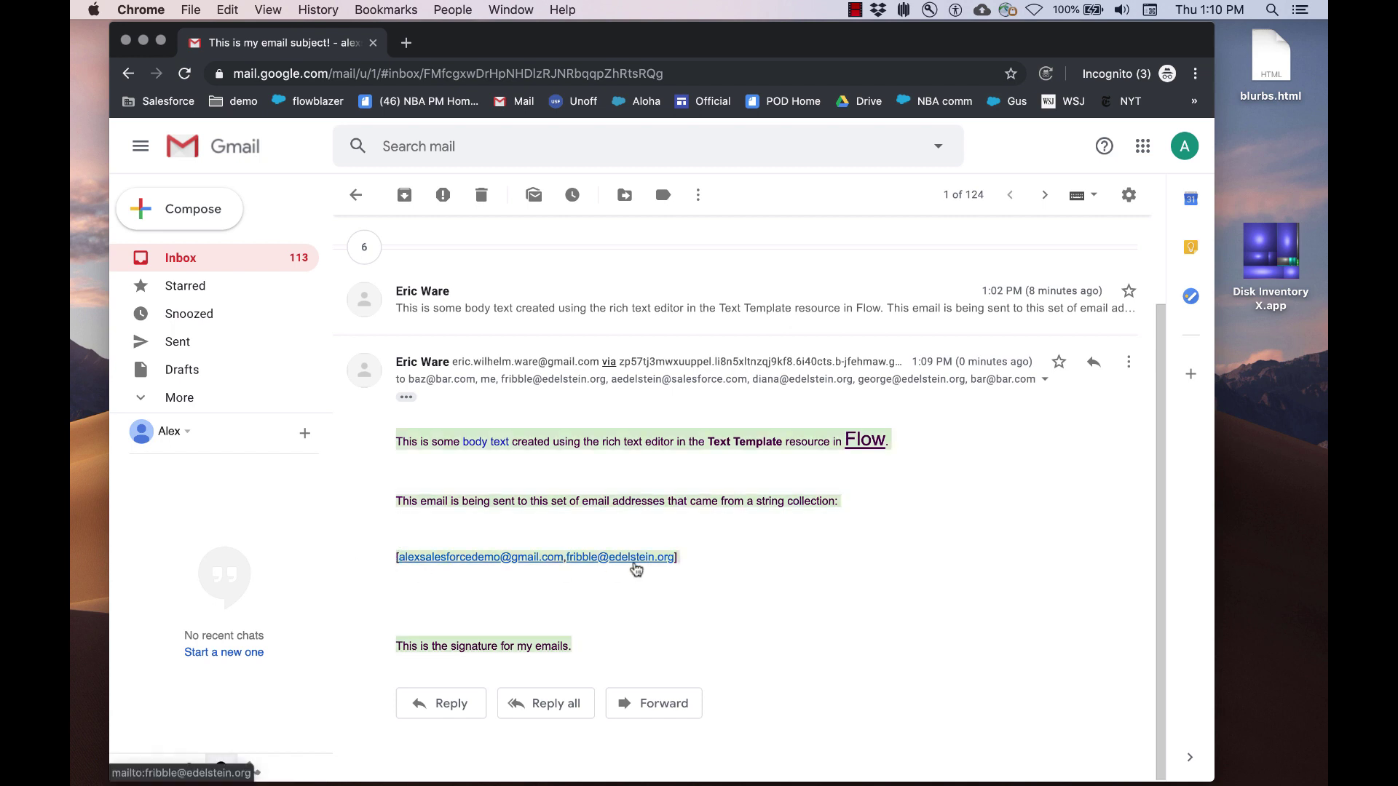
pyautogui.click(635, 564)
pyautogui.click(1144, 334)
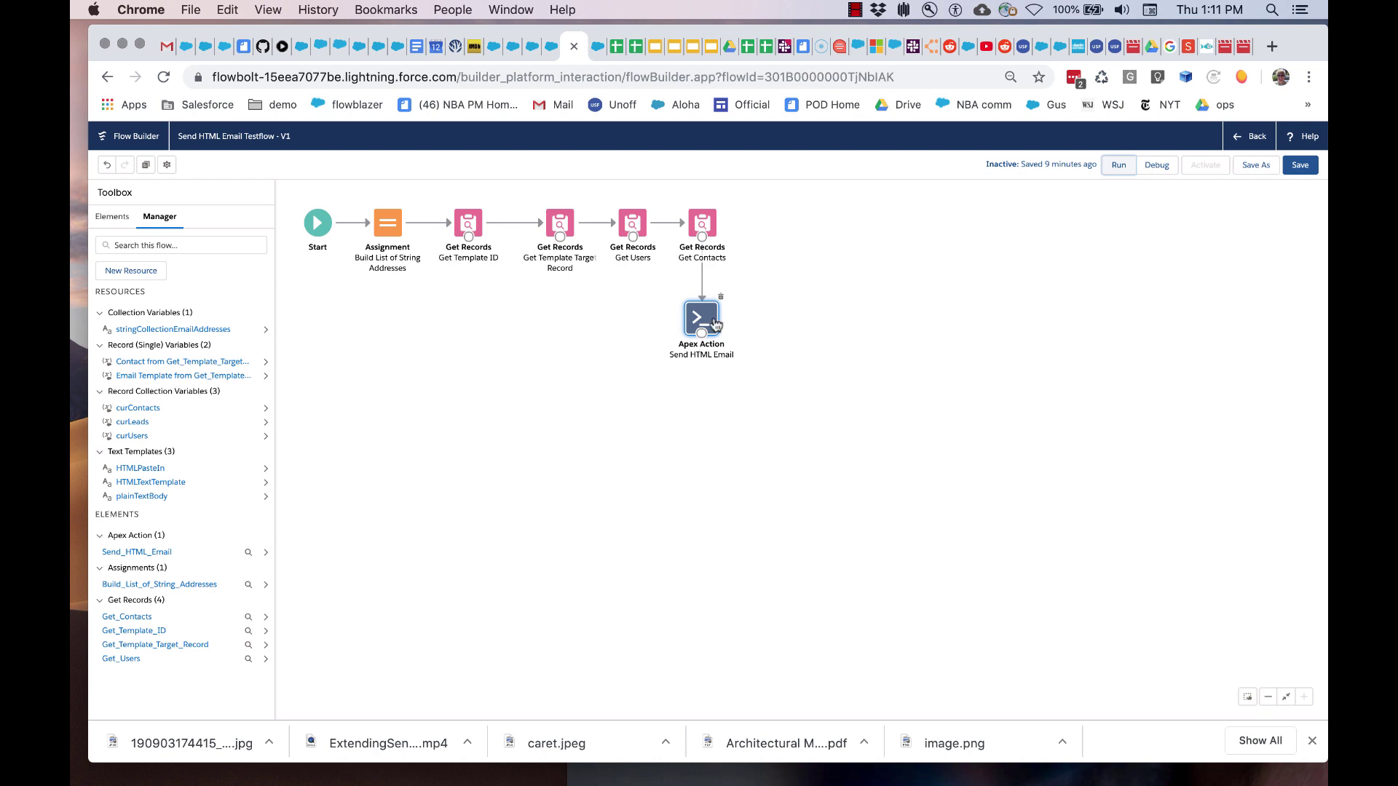
# - Start a new Text Template resource with its body format set to Plain Text
pyautogui.click(144, 275)
pyautogui.click(540, 380)
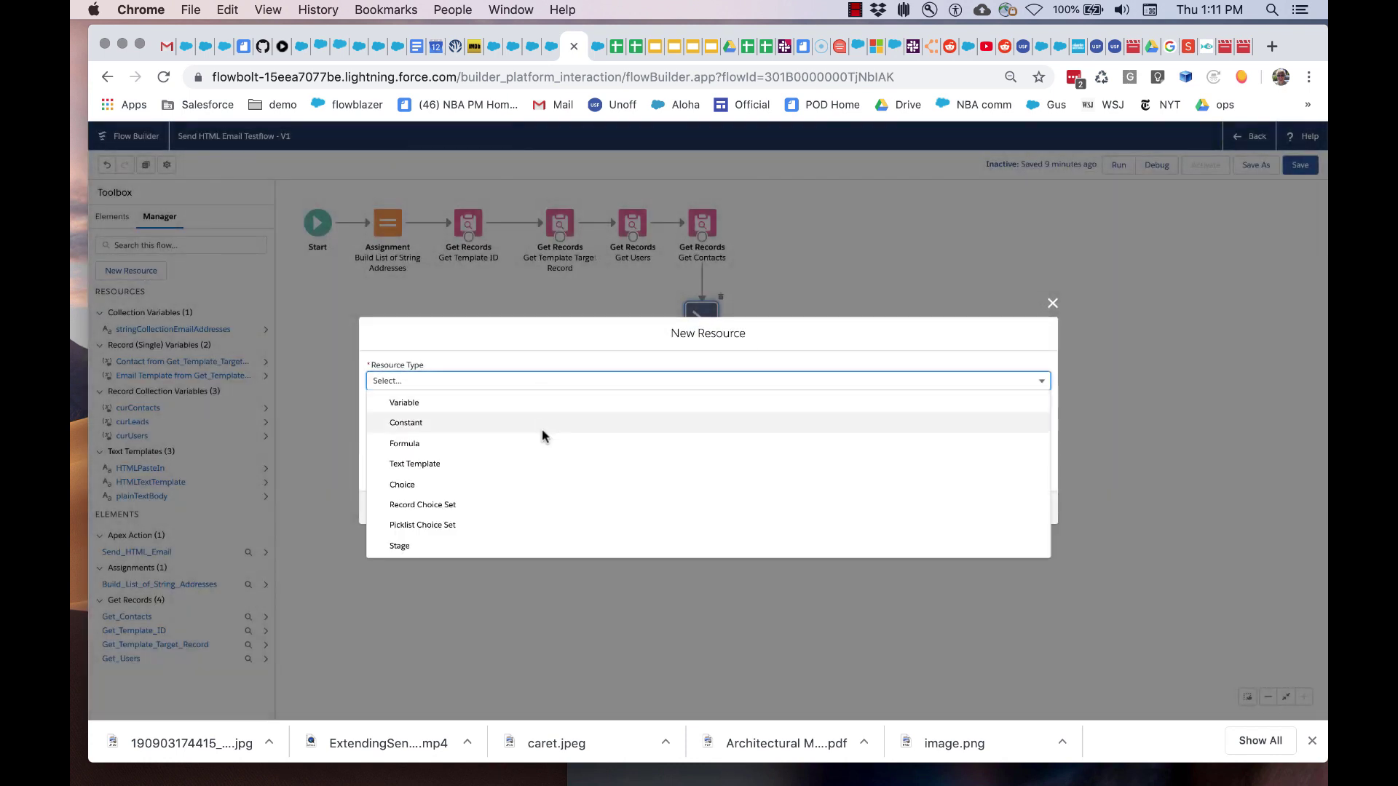
pyautogui.click(549, 465)
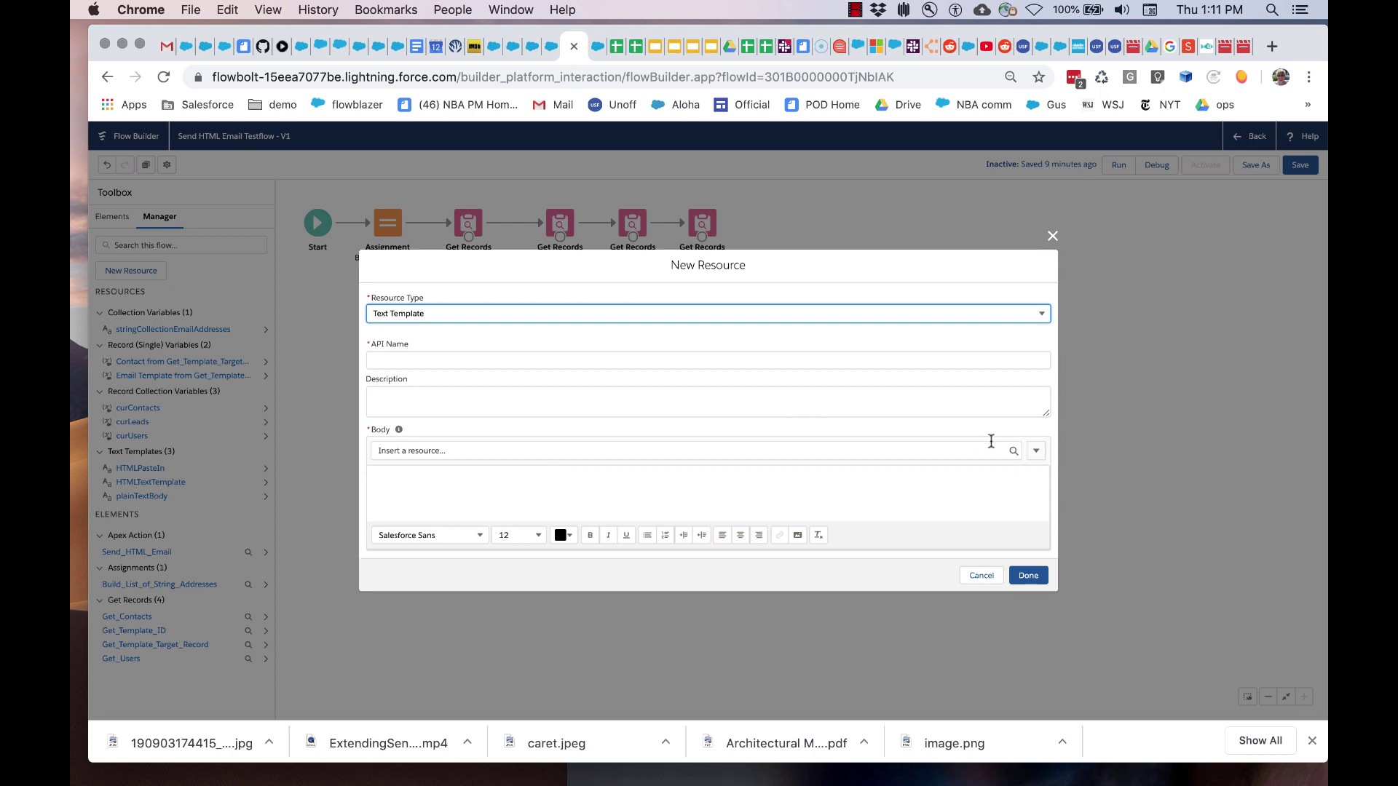
pyautogui.click(1035, 451)
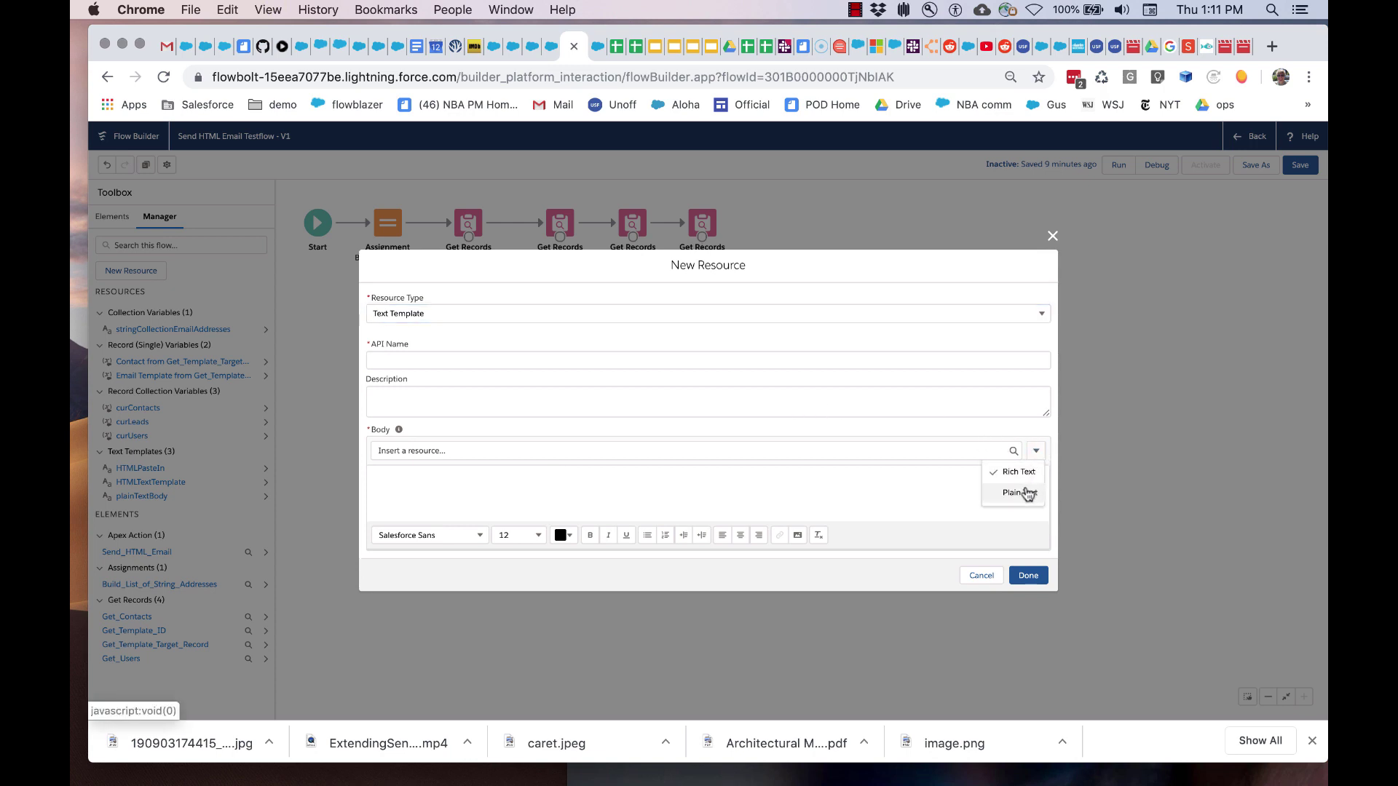
pyautogui.click(1027, 493)
pyautogui.click(1035, 450)
pyautogui.click(1019, 492)
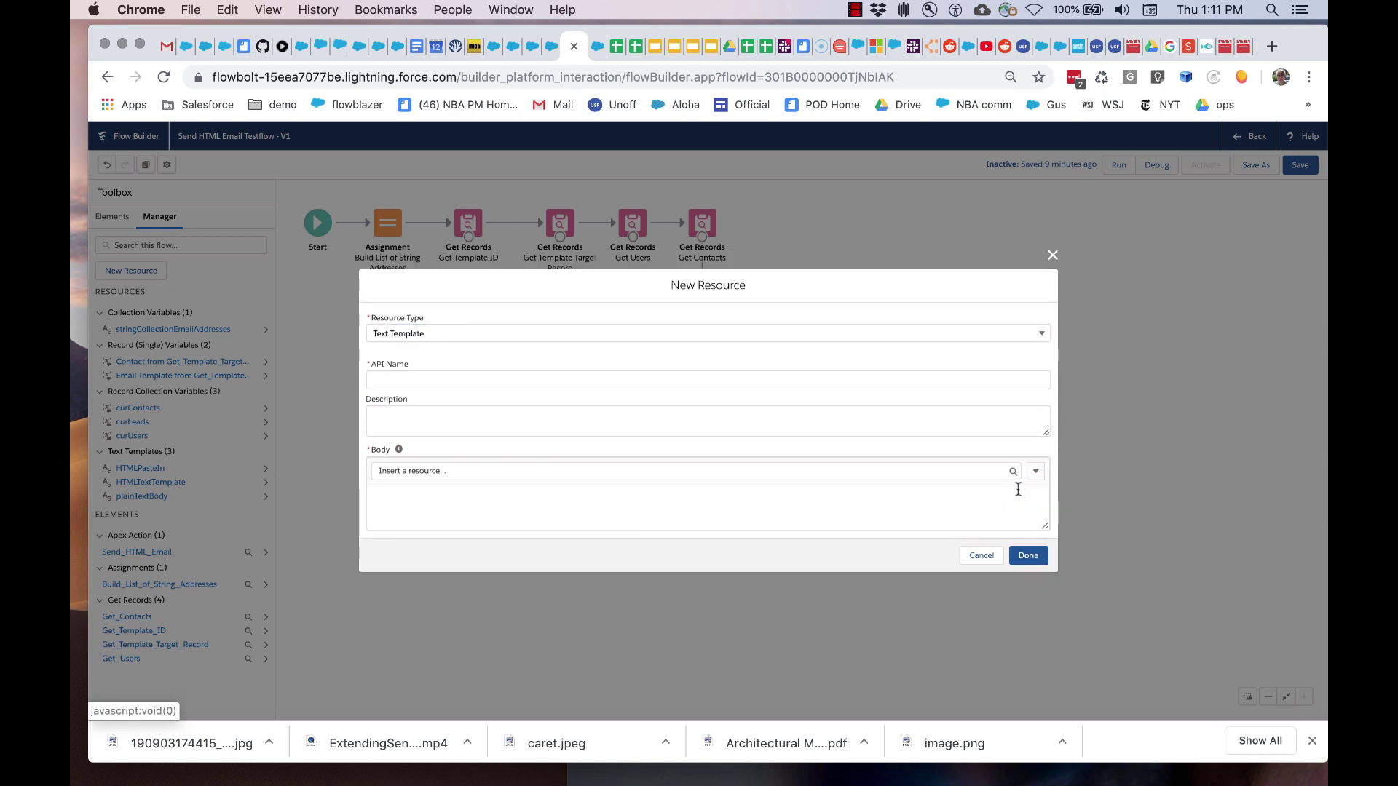
# - Name it plainTextVersion with body 'This is the plaintext version of the message.' and create it
pyautogui.click(528, 514)
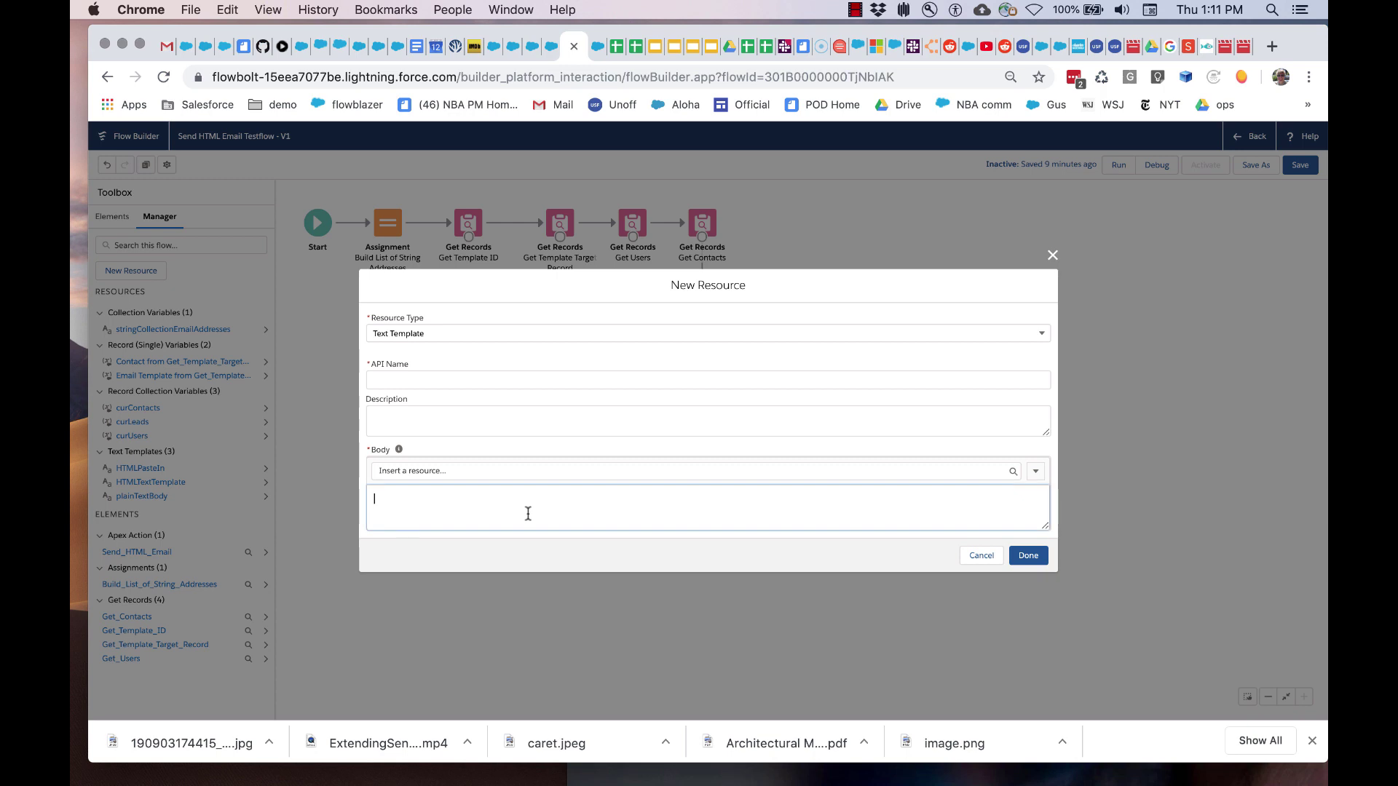
pyautogui.click(463, 379)
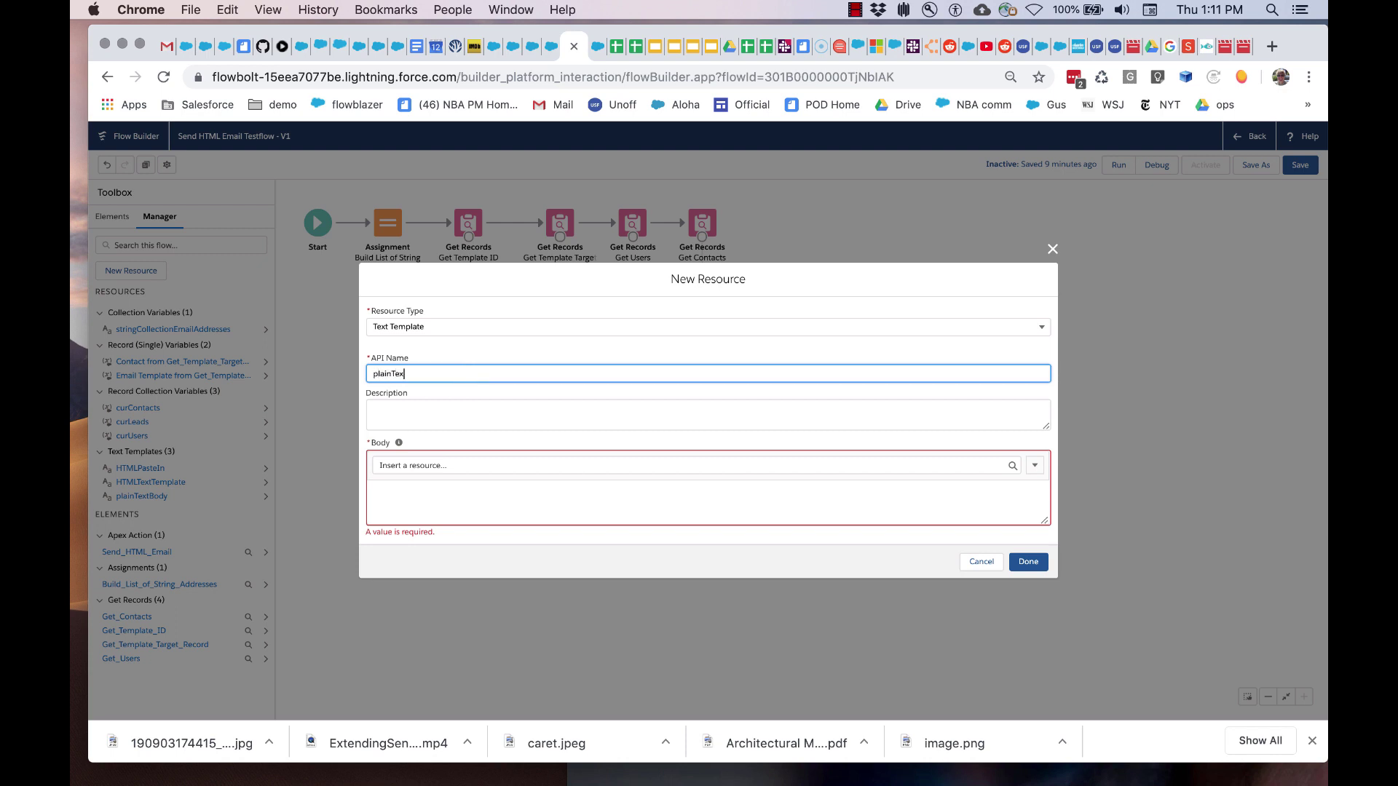
pyautogui.click(477, 494)
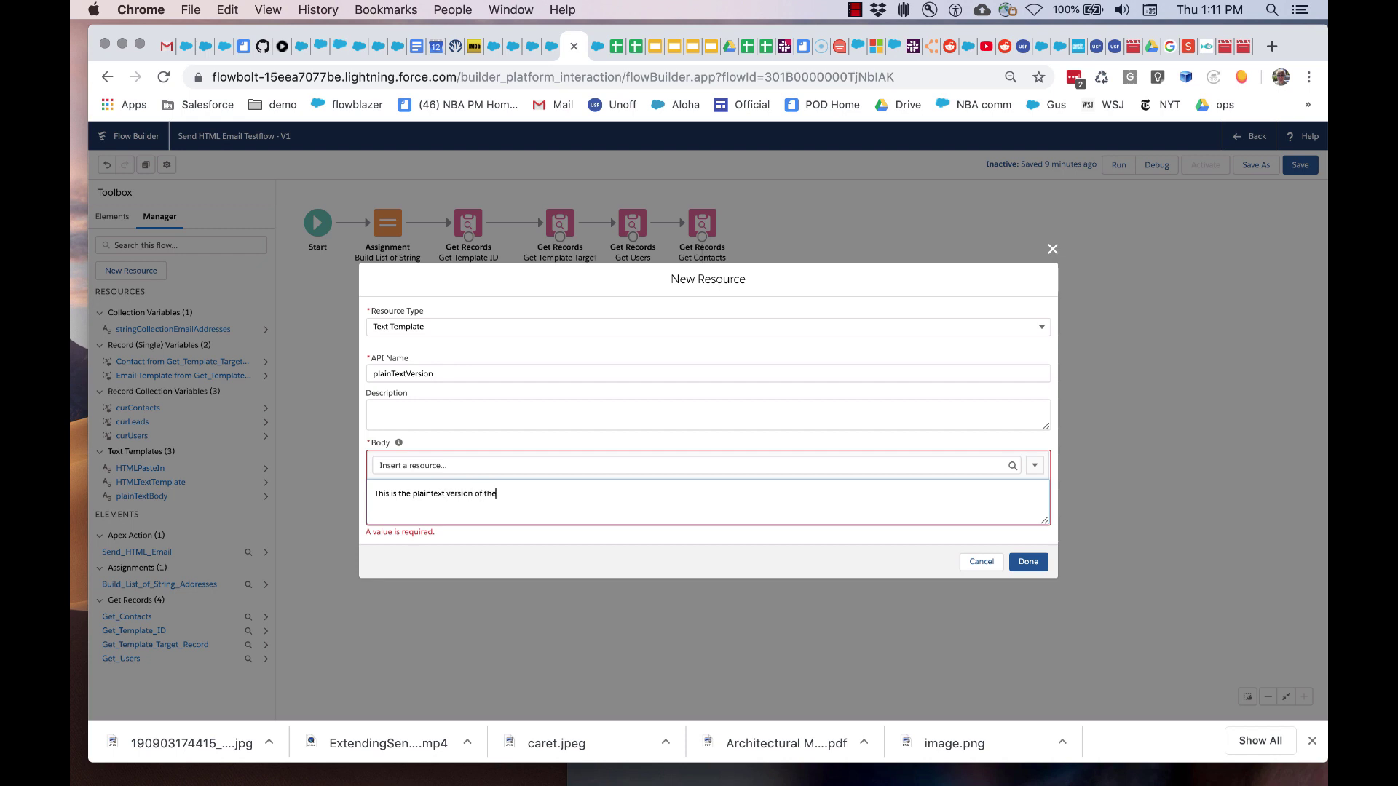
pyautogui.click(1028, 565)
pyautogui.click(1028, 565)
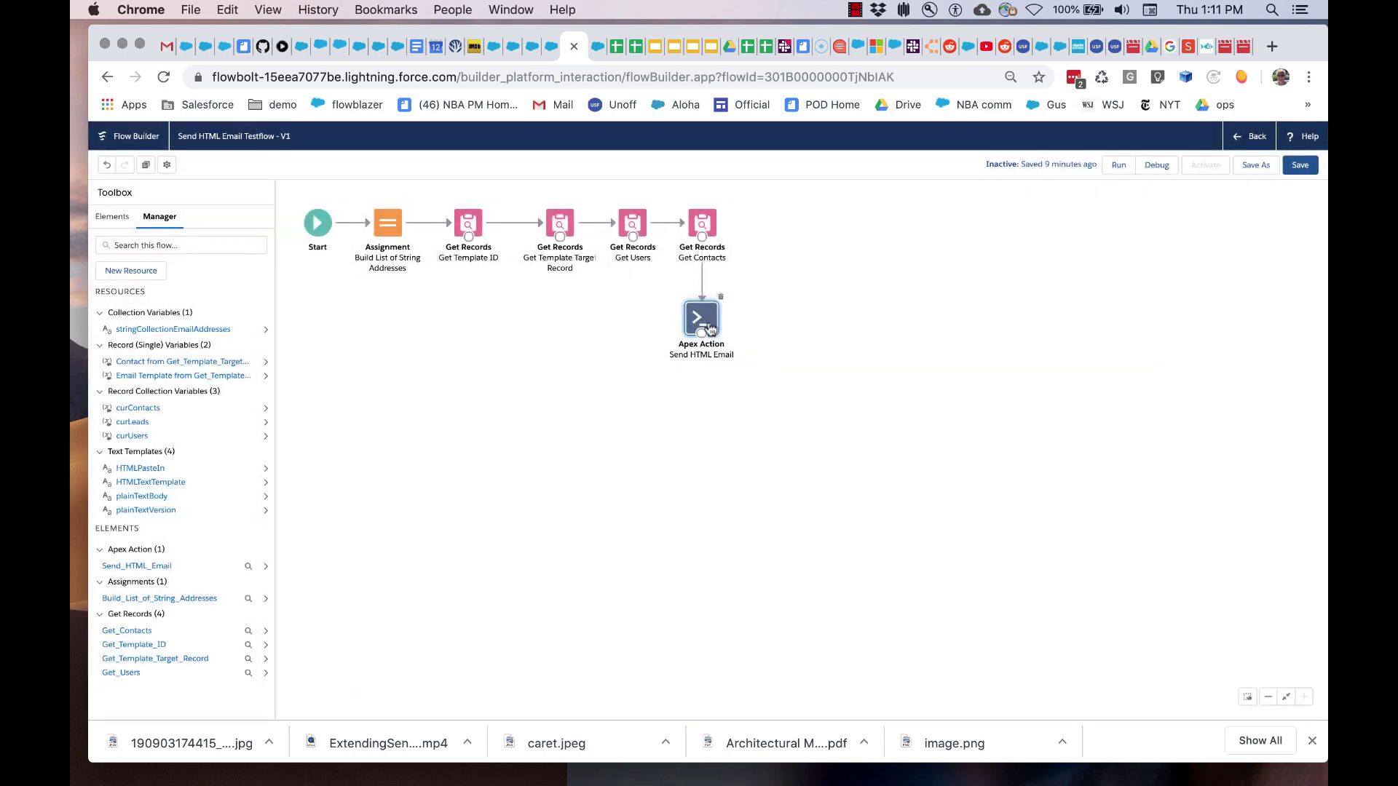
# - Set the Send HTML Email action's plainTextBody to {!plainTextVersion}, apply it, and save the flow
pyautogui.doubleClick(702, 318)
pyautogui.click(524, 416)
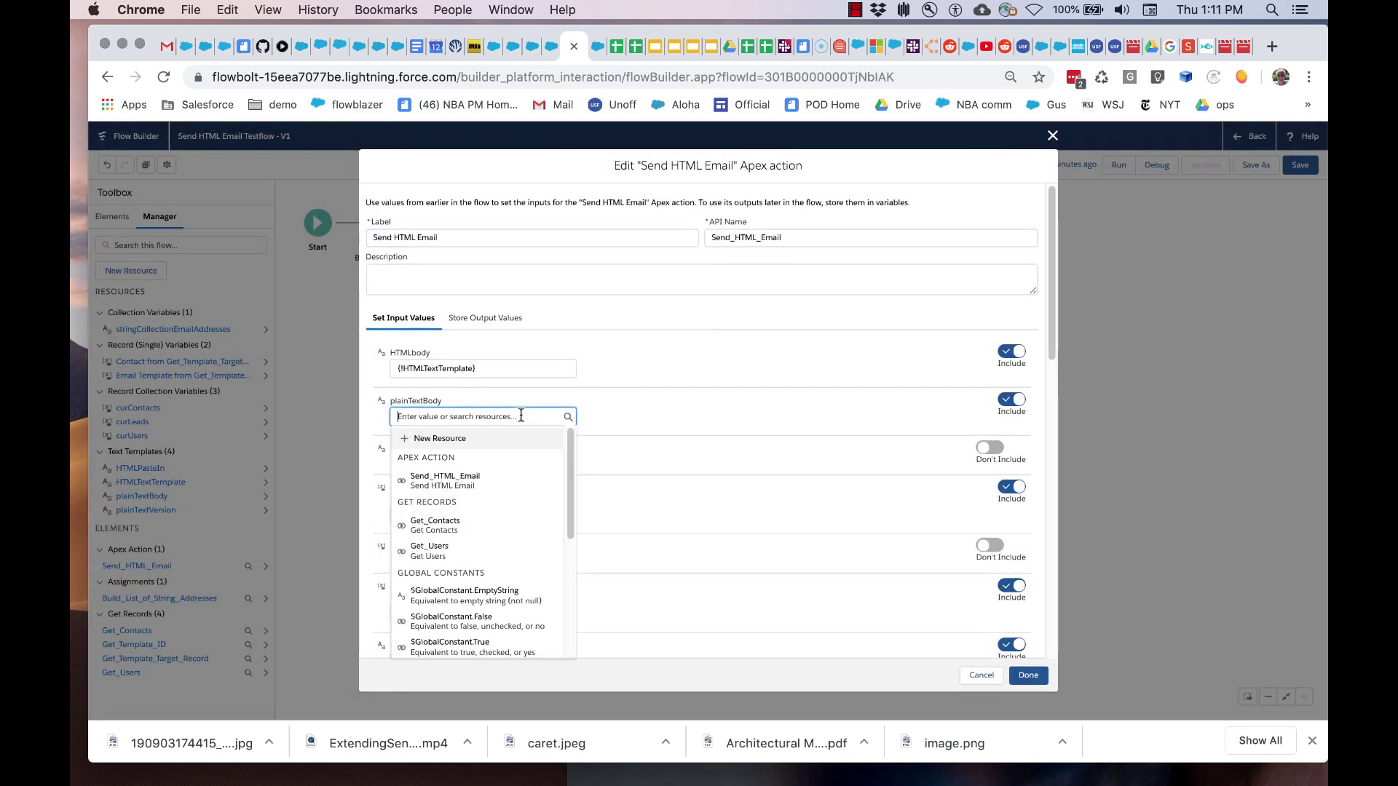
pyautogui.scroll(-5, 501, 528)
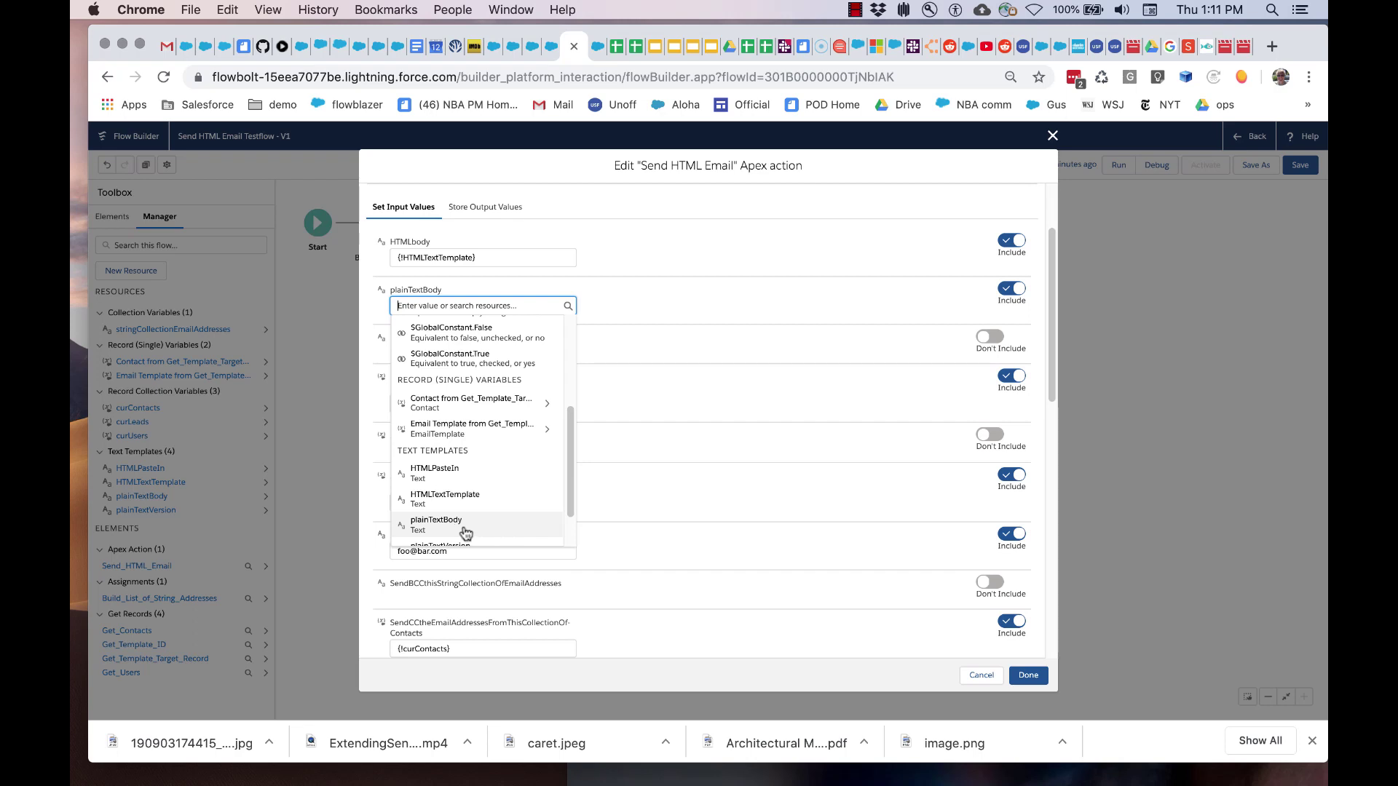
pyautogui.scroll(-3, 461, 530)
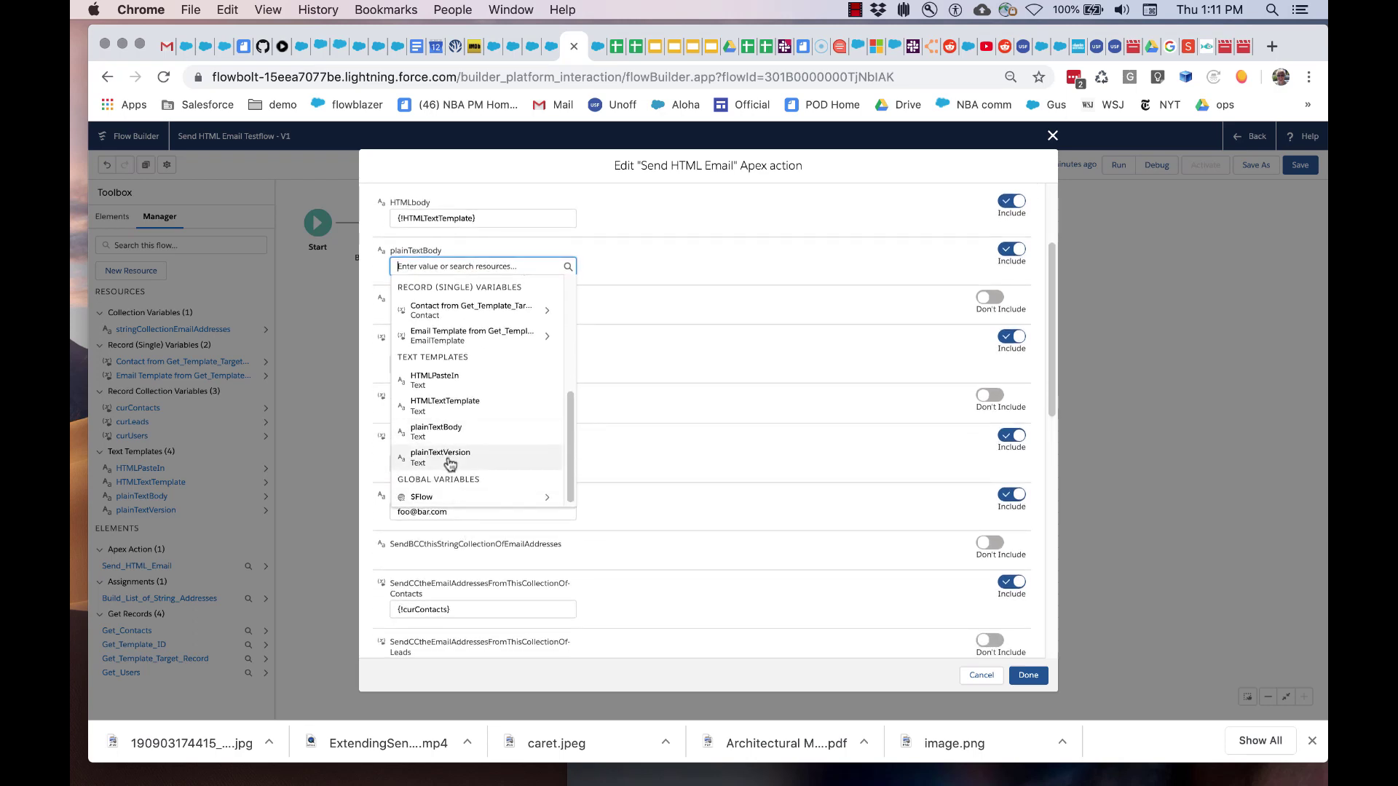
pyautogui.click(443, 454)
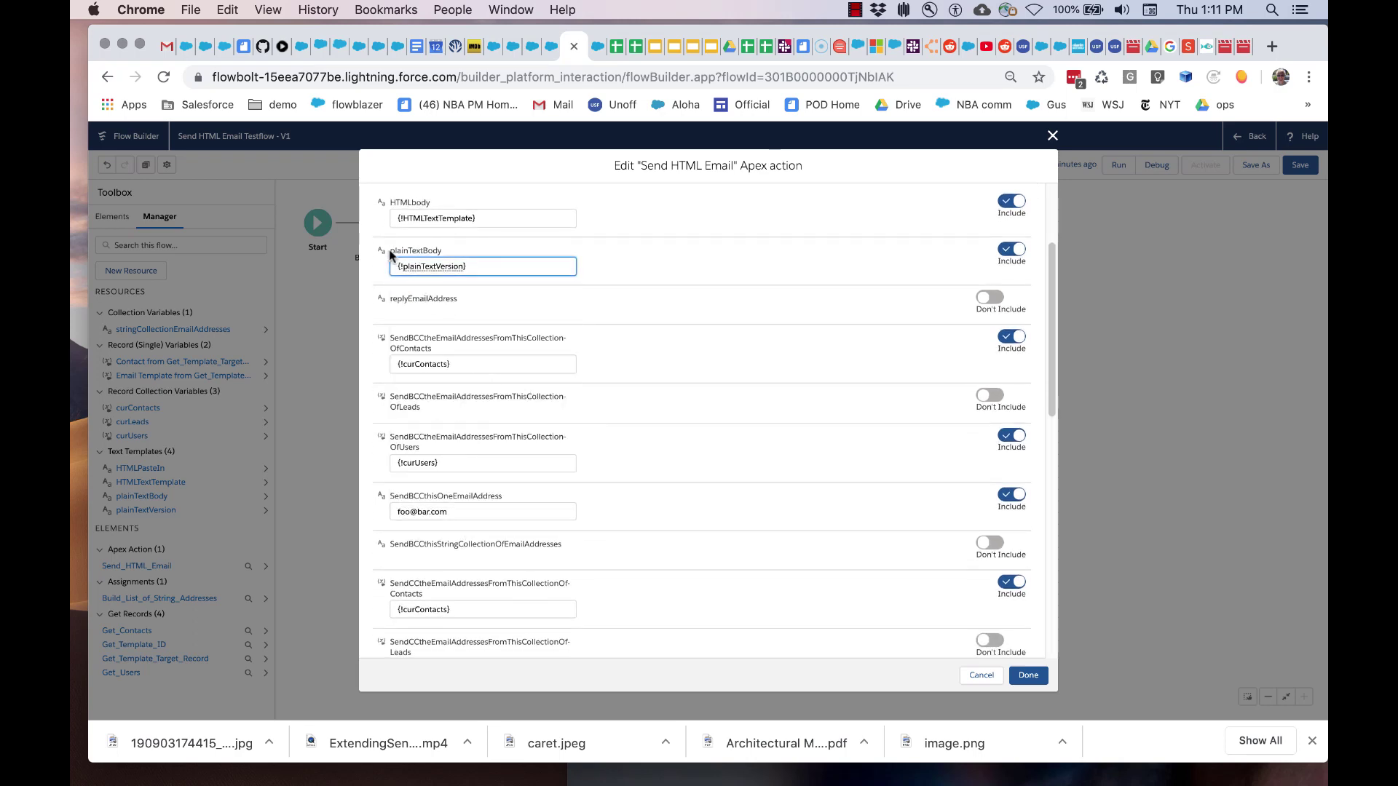
pyautogui.moveTo(441, 251); pyautogui.dragTo(401, 254)
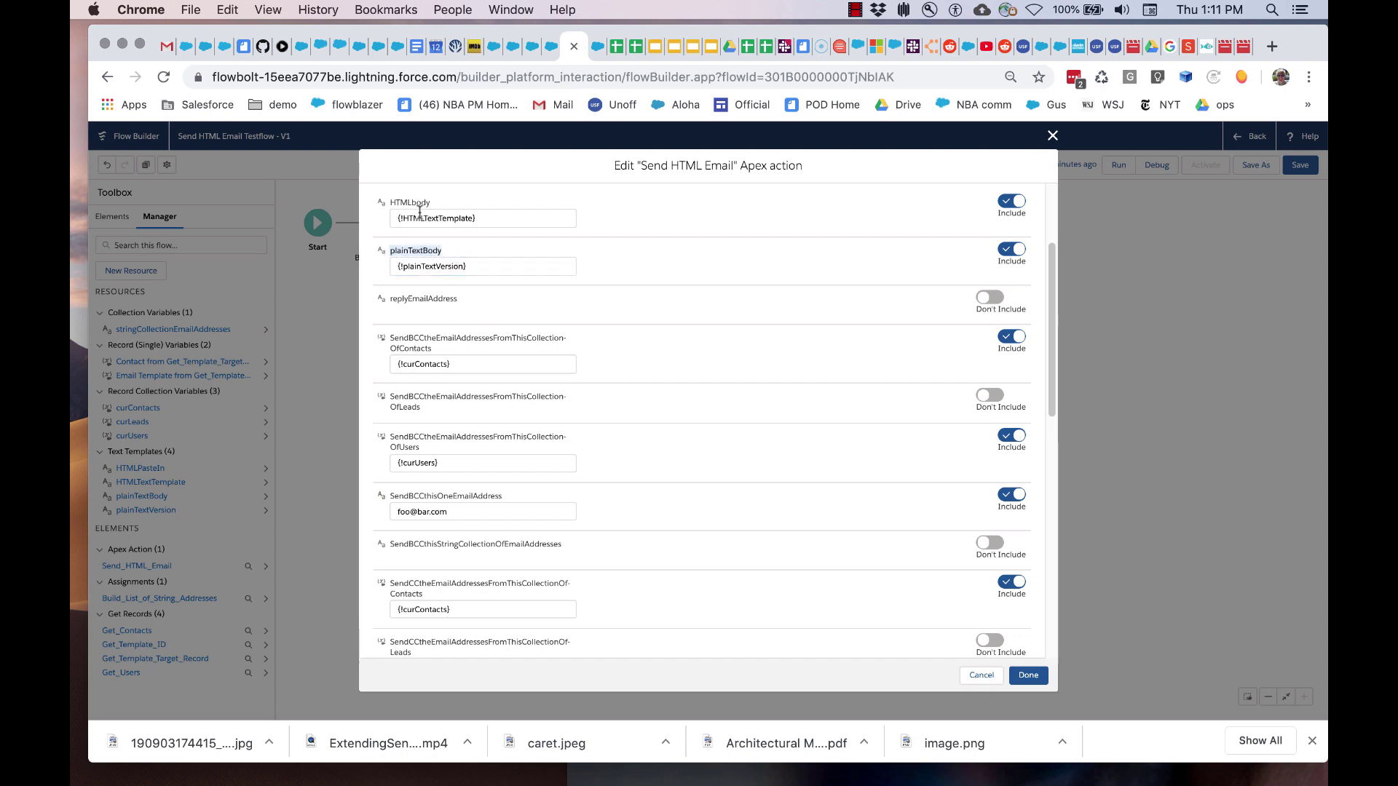
pyautogui.moveTo(439, 205); pyautogui.dragTo(378, 206)
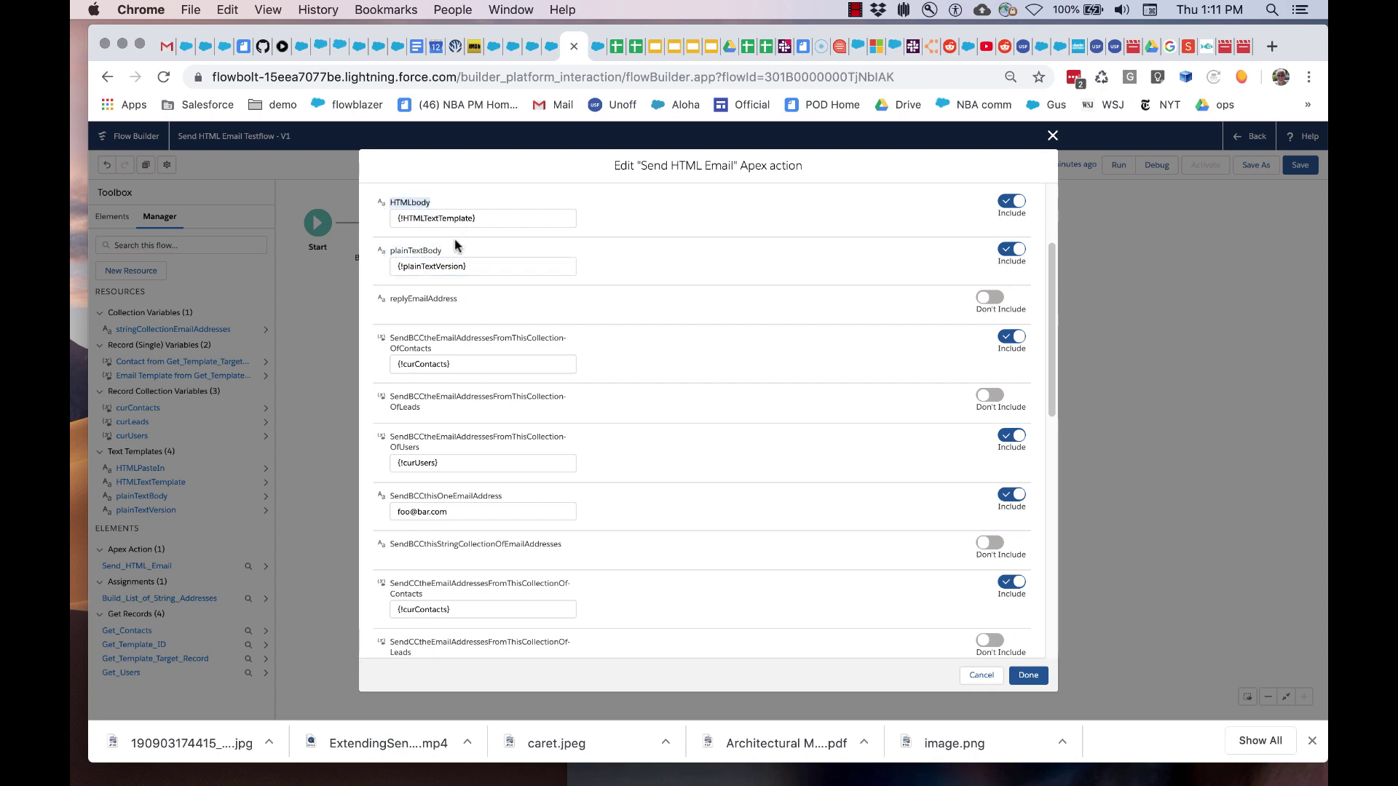
pyautogui.click(1029, 675)
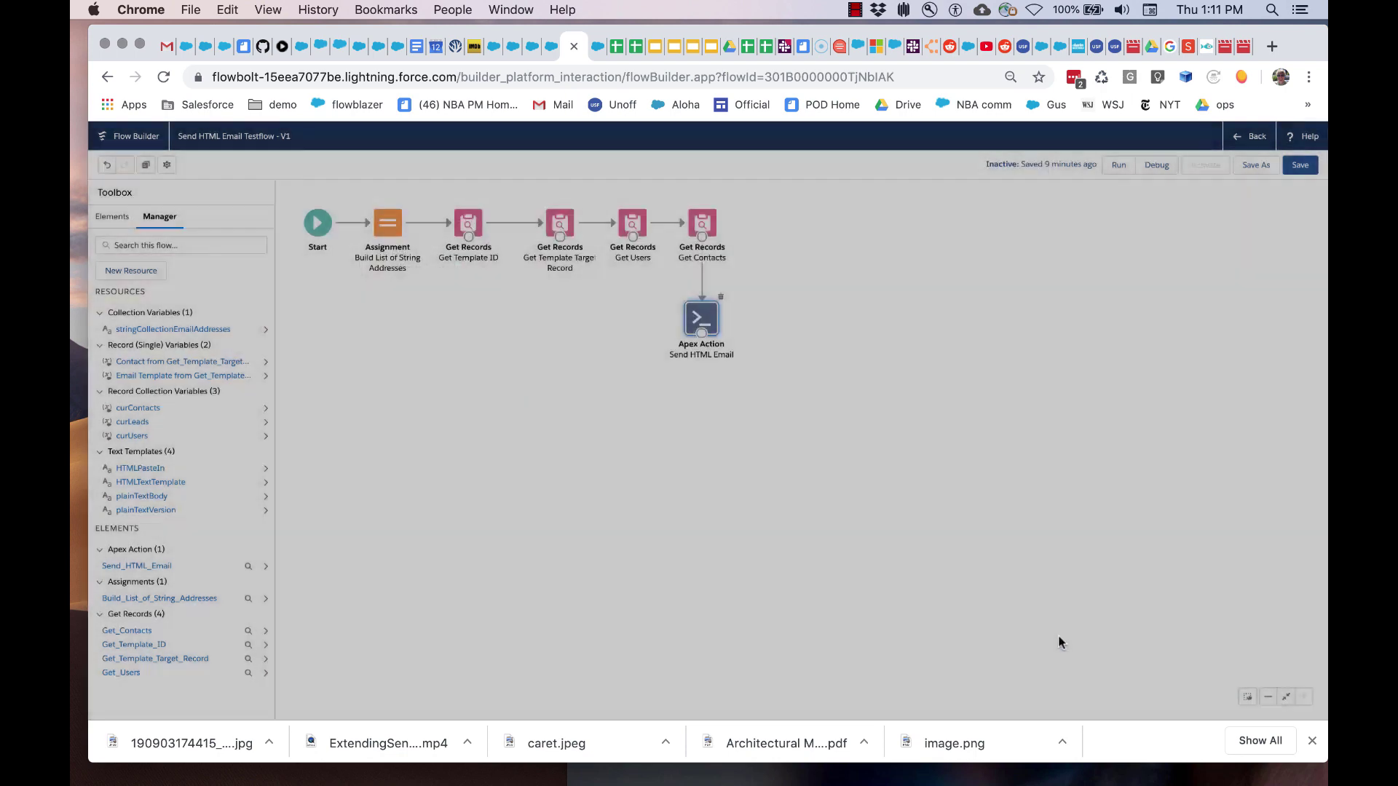
pyautogui.click(1300, 165)
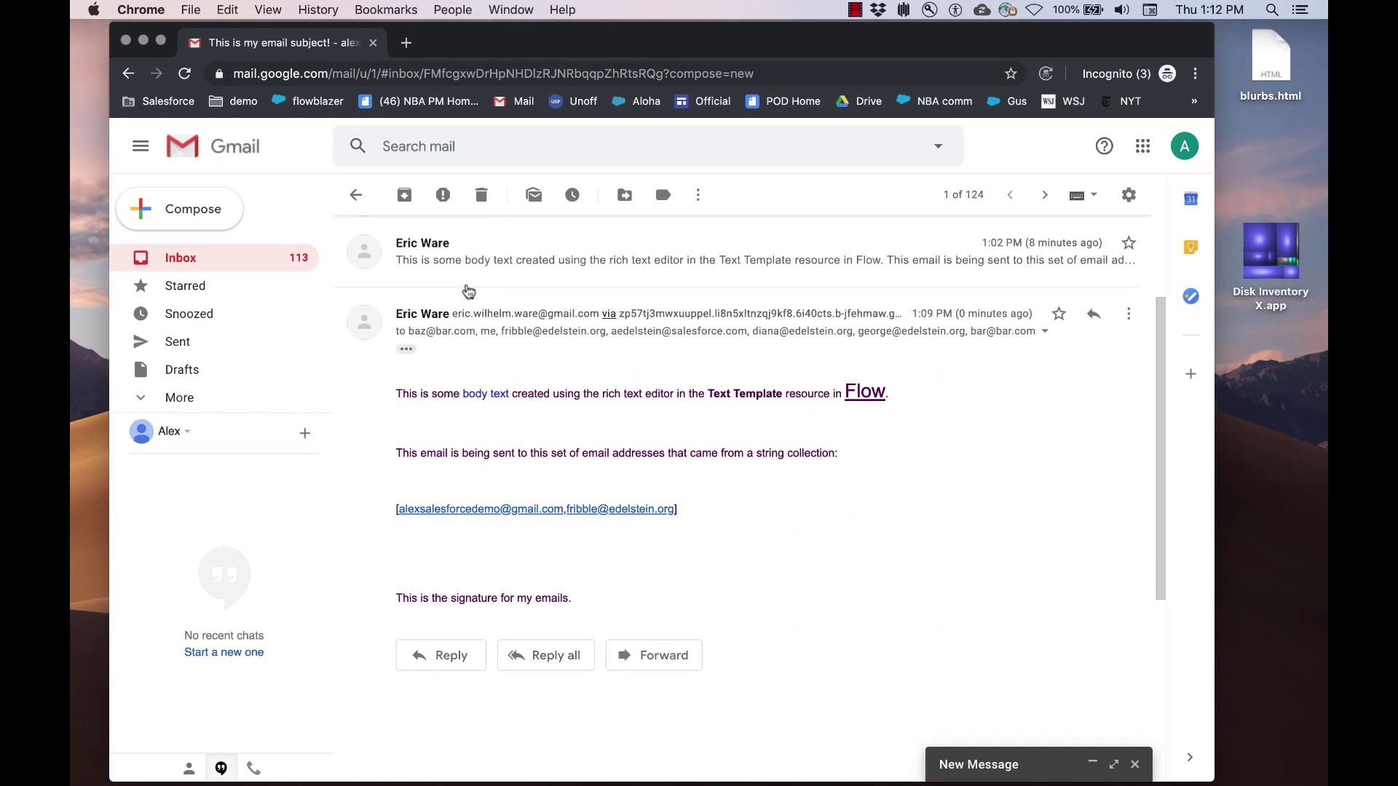
# - Open the newest 'This is my email subject!' email and expand its trimmed body
pyautogui.click(356, 194)
pyautogui.click(601, 282)
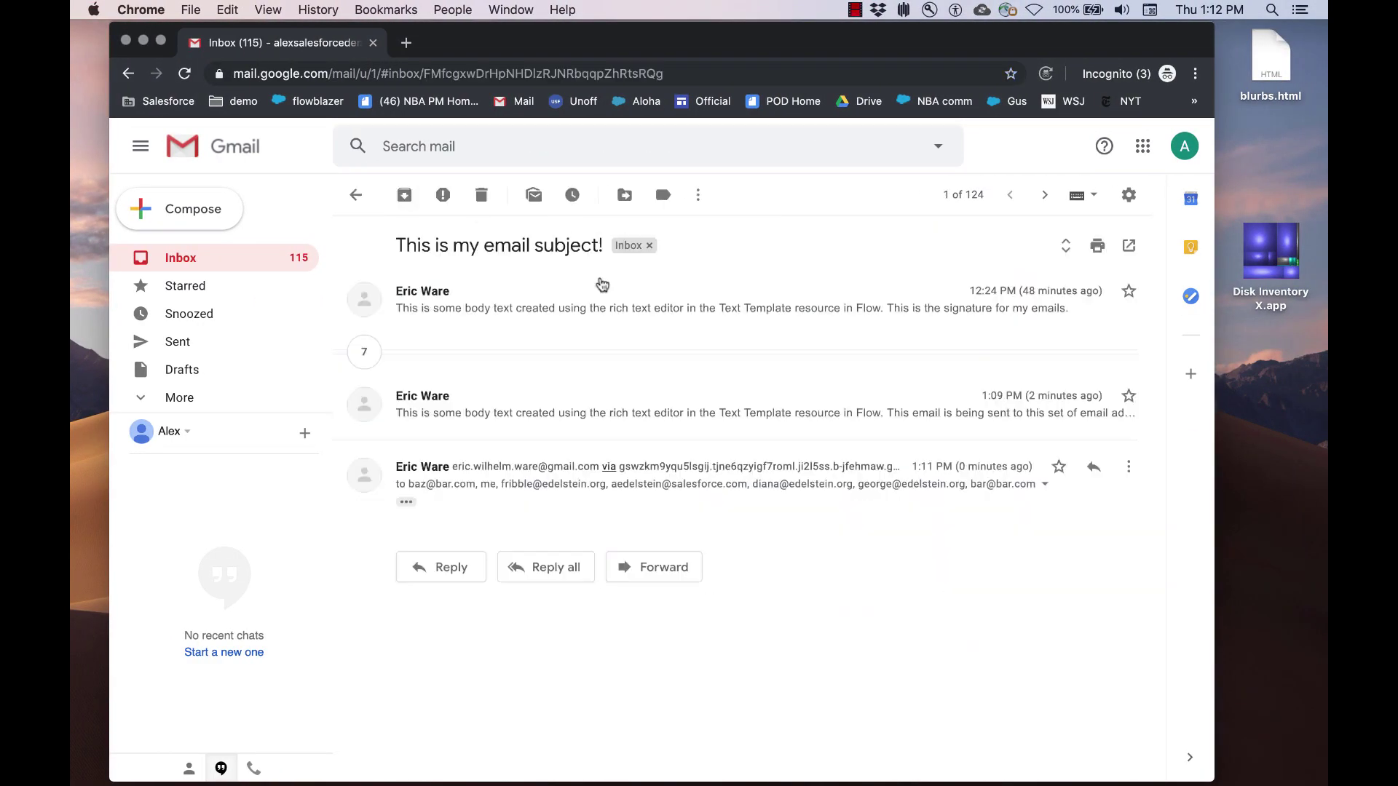
pyautogui.click(406, 502)
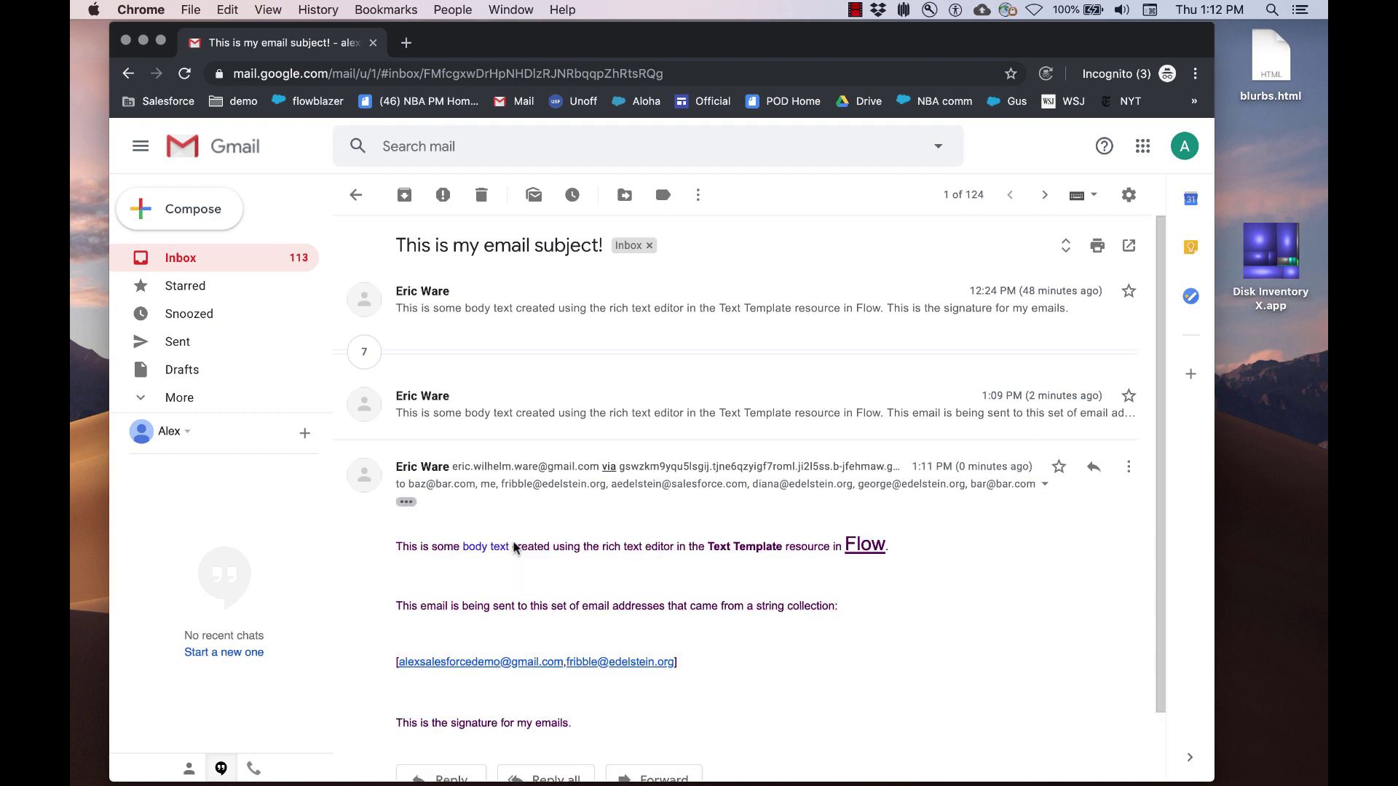
pyautogui.scroll(-2, 718, 692)
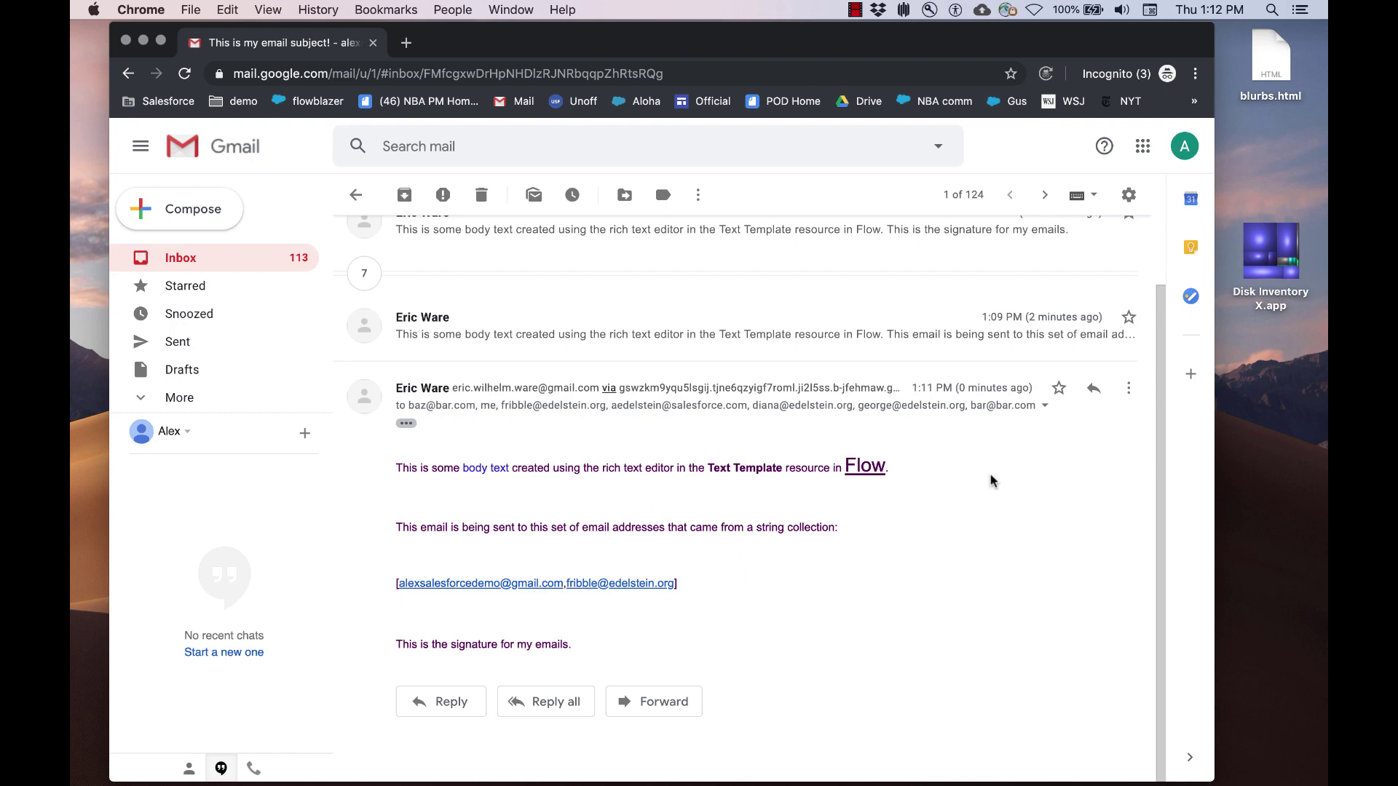
# - Show the message's original source and select its plain-text and HTML parts
pyautogui.click(1128, 388)
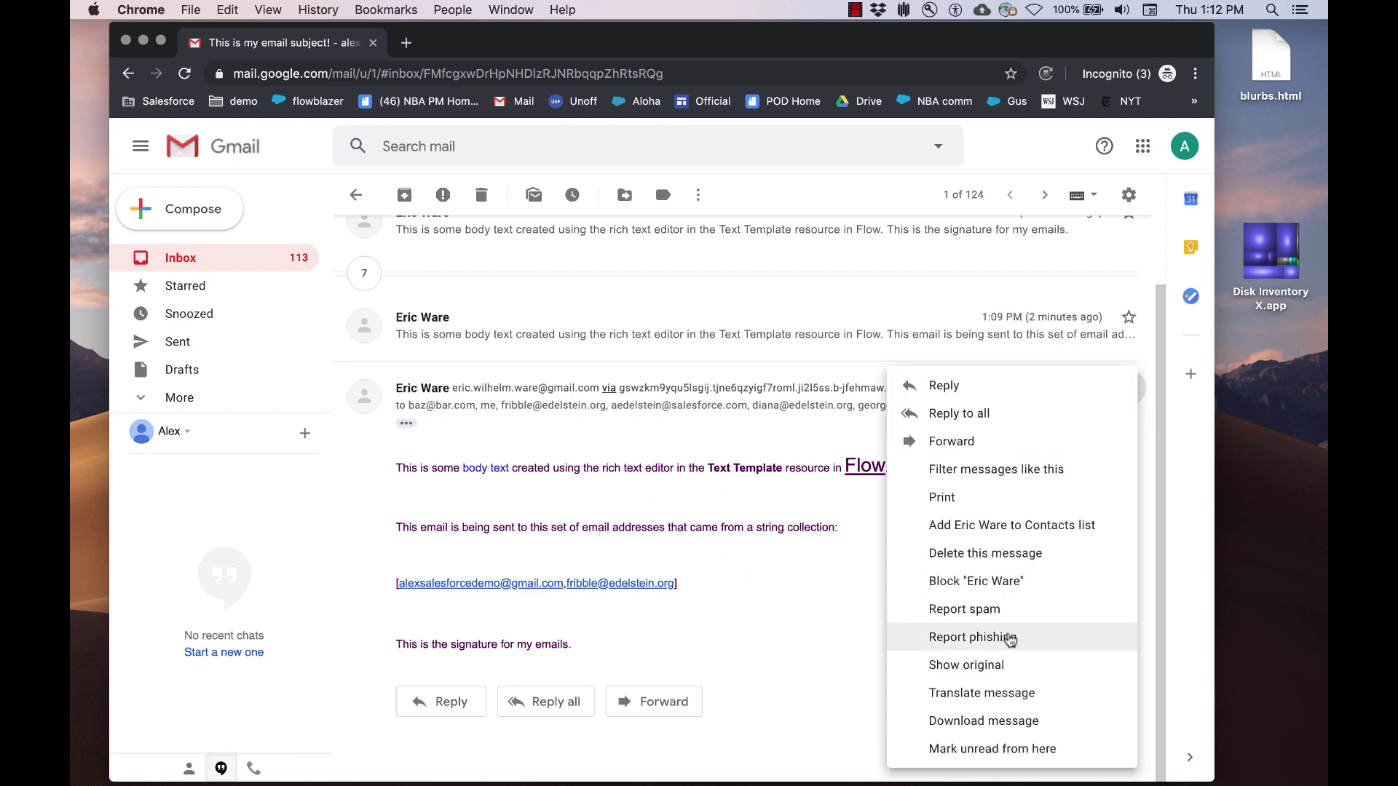
pyautogui.click(959, 667)
pyautogui.scroll(-15, 673, 613)
pyautogui.scroll(-5, 674, 621)
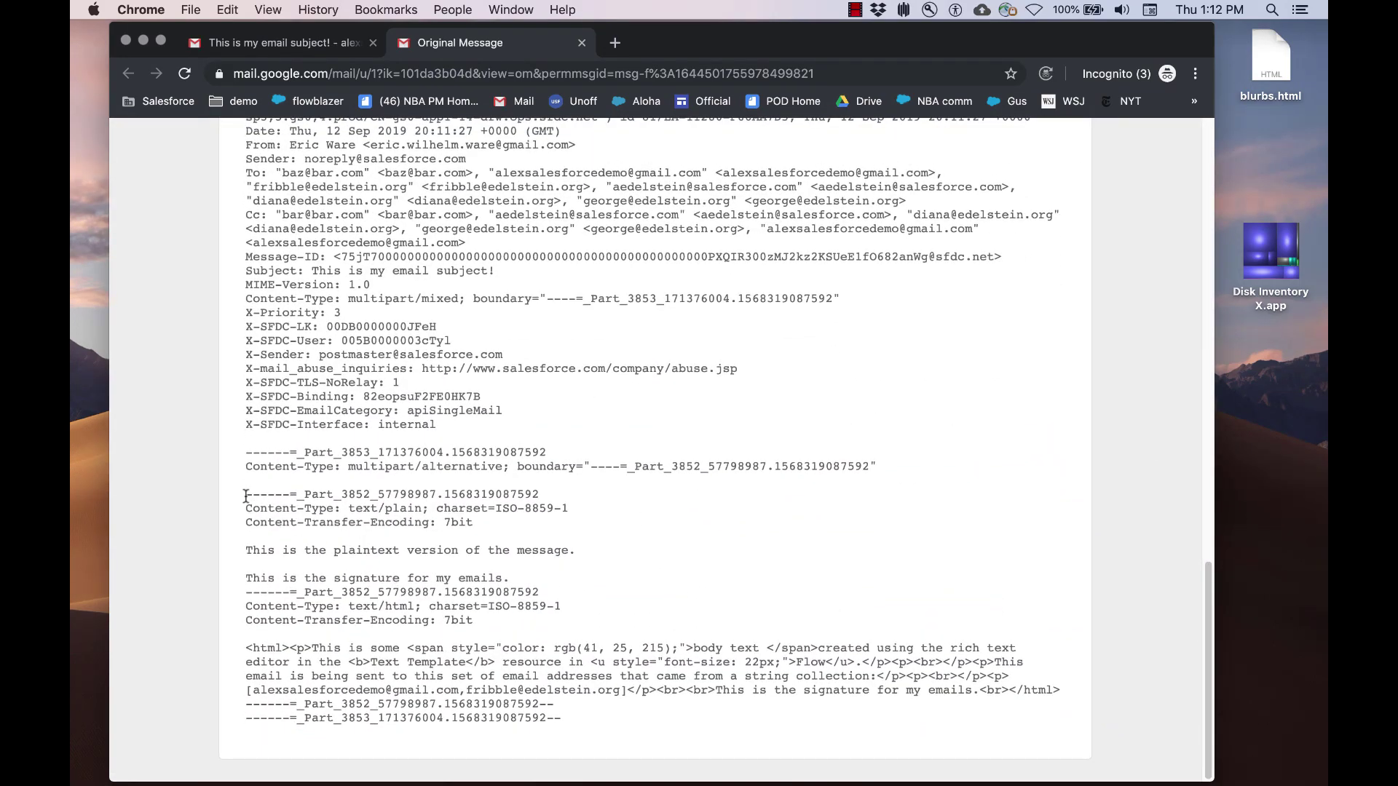
pyautogui.moveTo(245, 496); pyautogui.dragTo(610, 719)
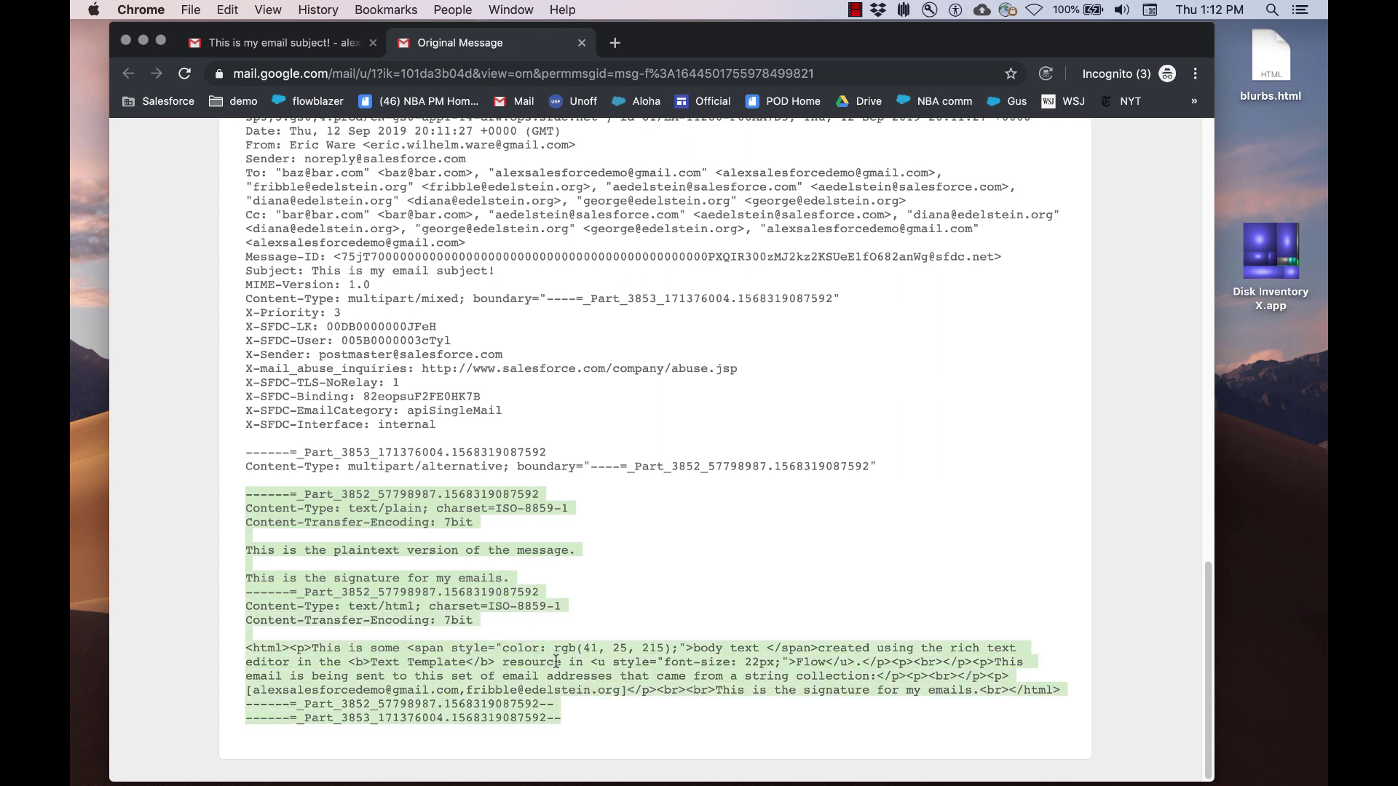
pyautogui.click(575, 575)
pyautogui.moveTo(579, 551); pyautogui.dragTo(235, 557)
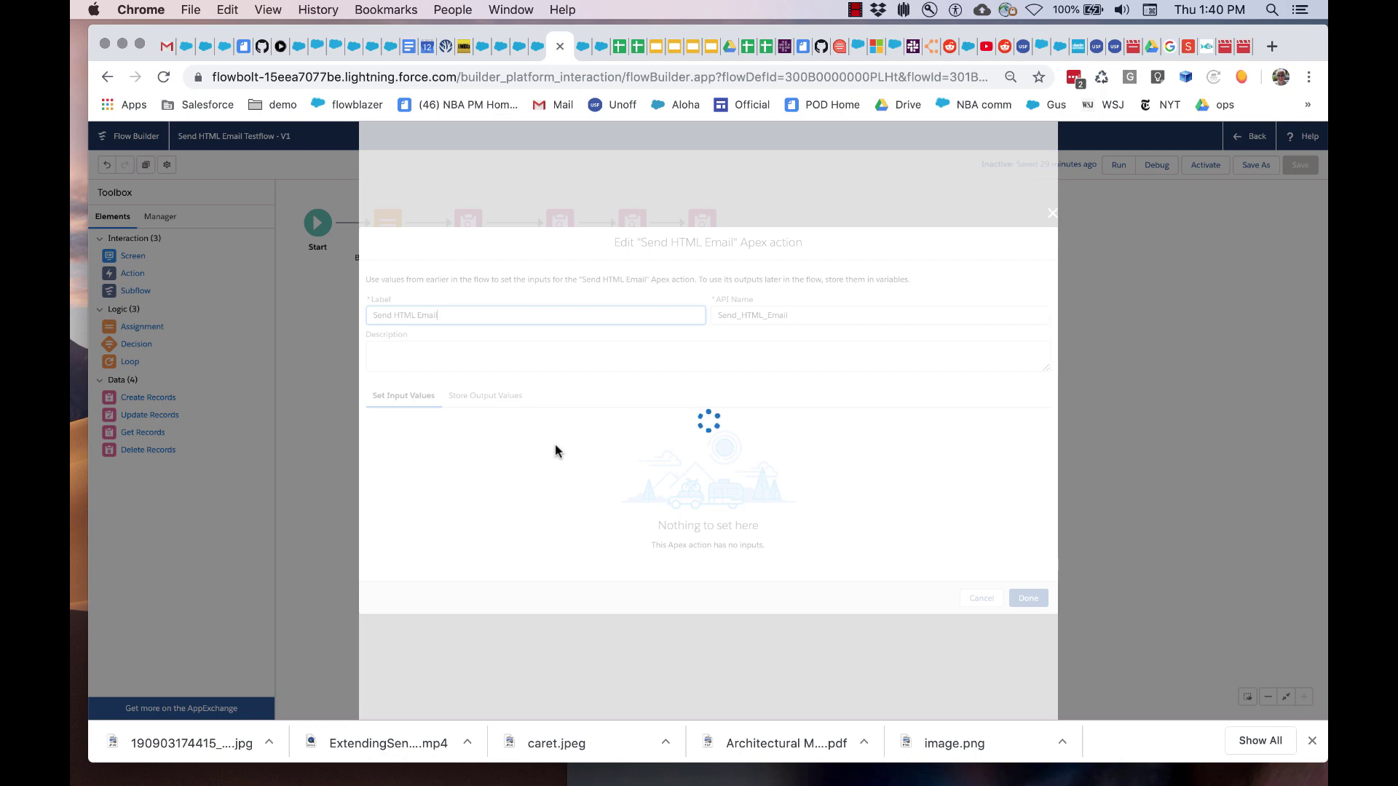
pyautogui.scroll(-15, 766, 583)
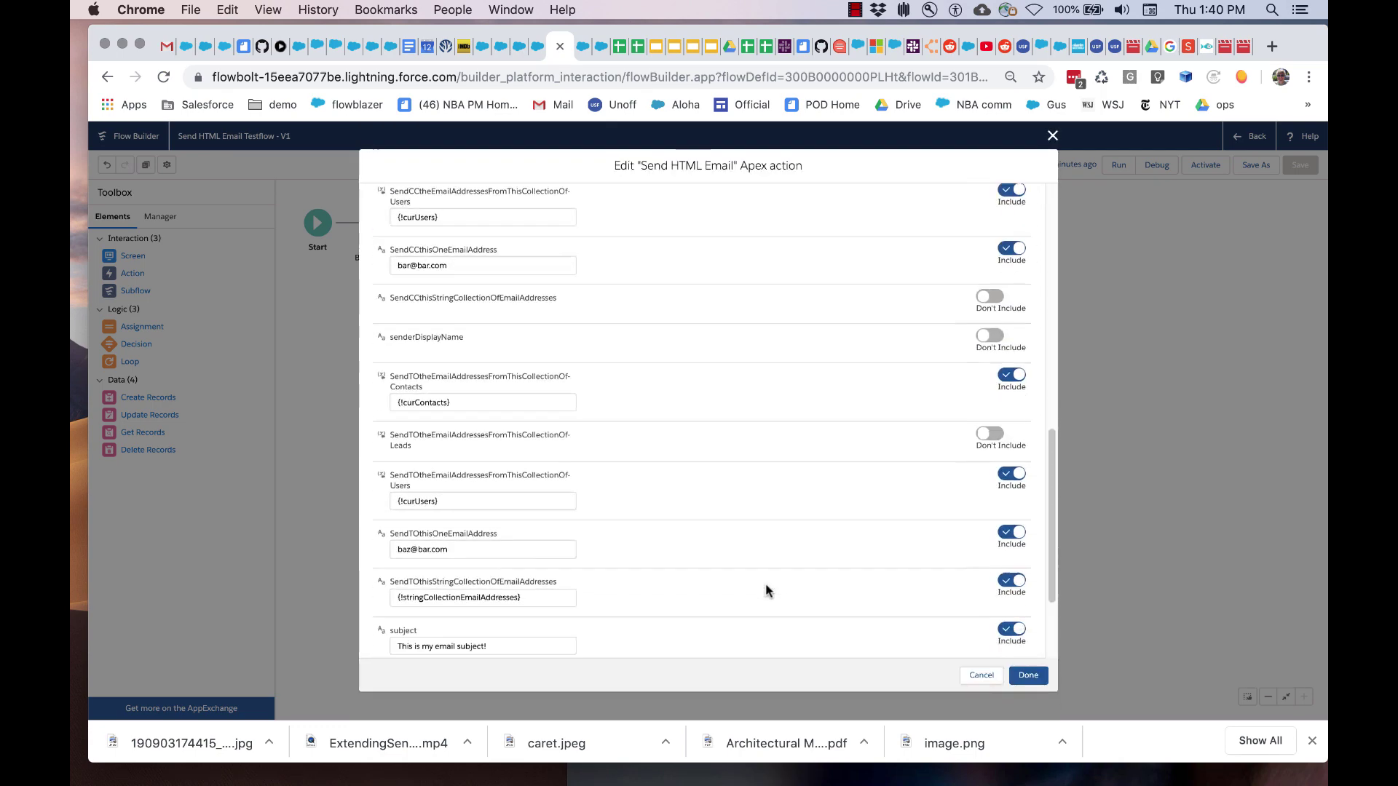
pyautogui.scroll(3, 681, 415)
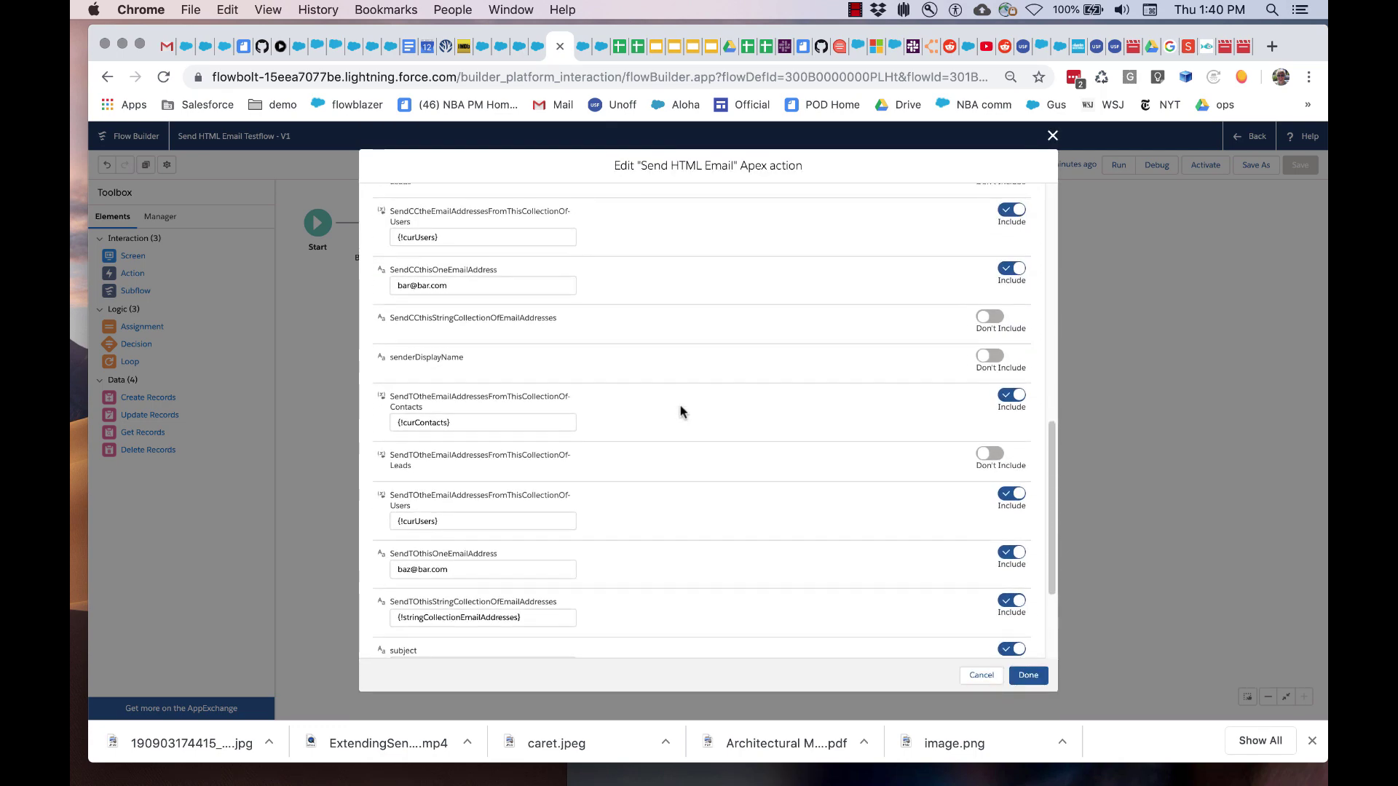
pyautogui.moveTo(388, 397); pyautogui.dragTo(481, 579)
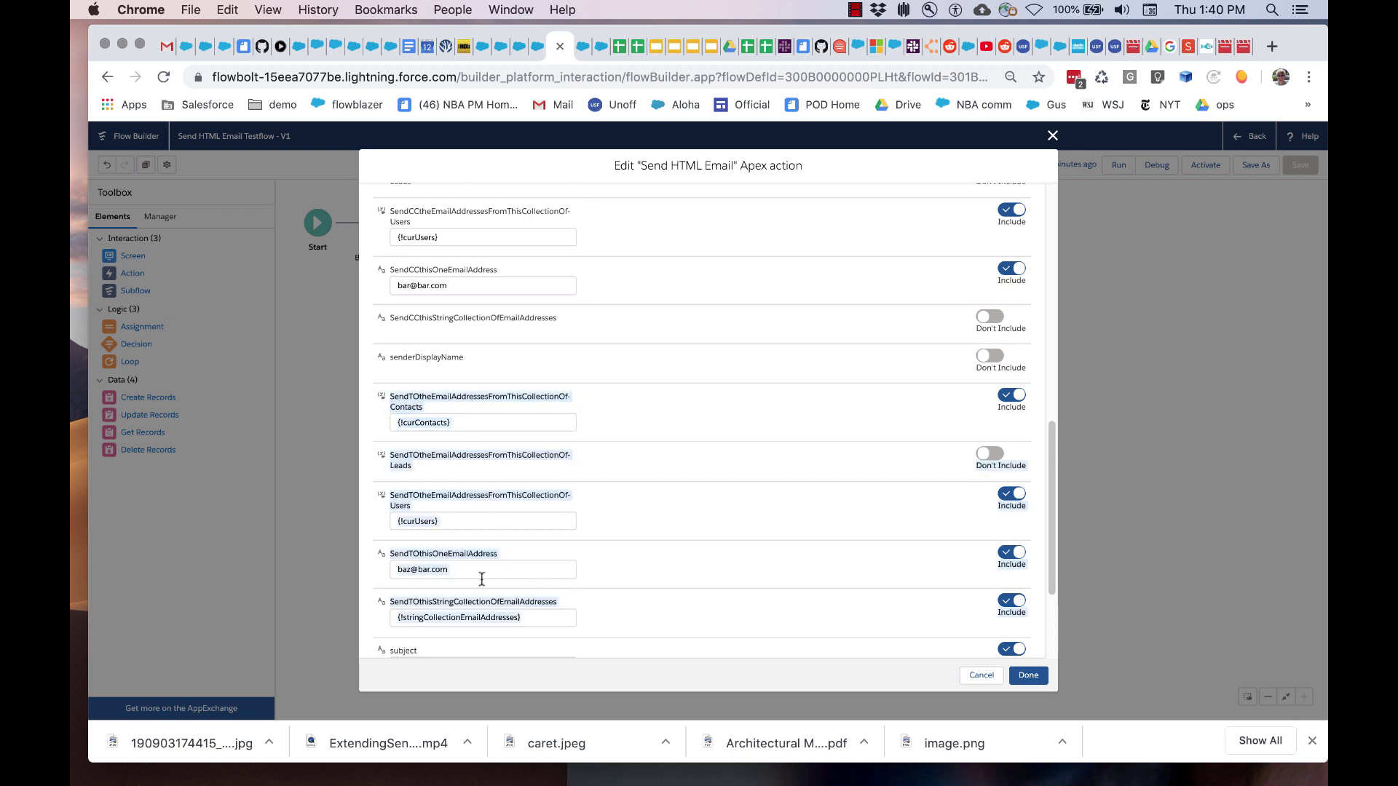
pyautogui.click(431, 568)
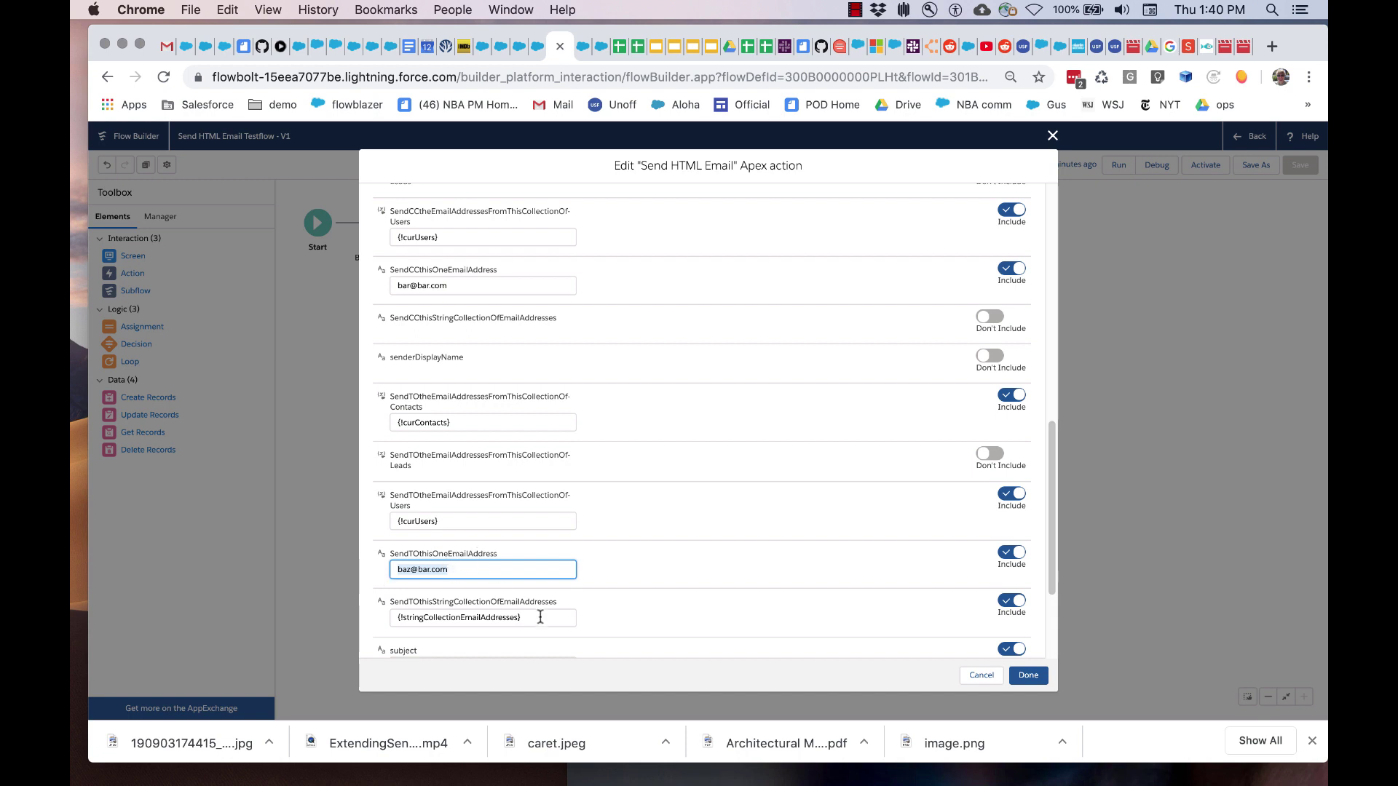
pyautogui.press('Tab')
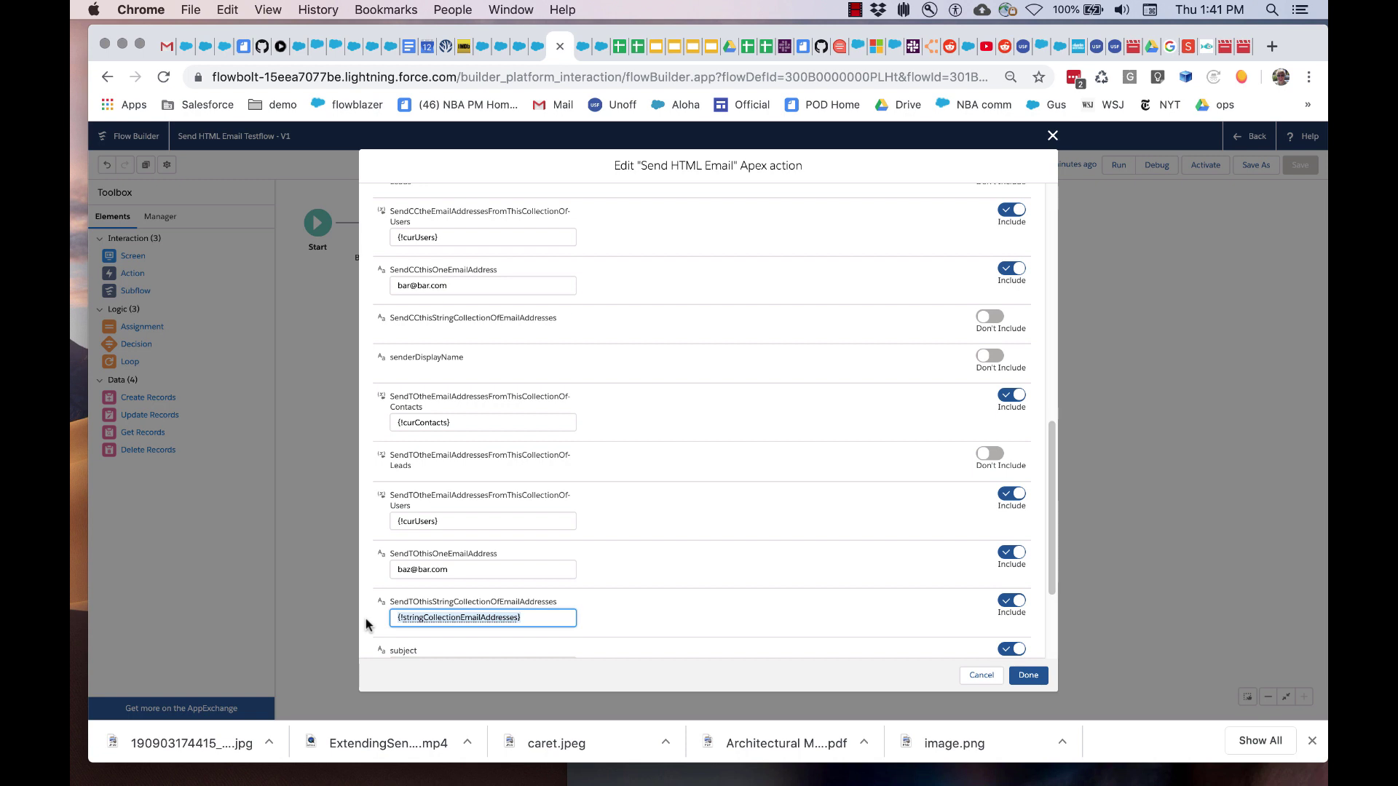
# - Check the Contacts and Users collection inputs (curContacts, curUsers), then close the action editor unchanged
pyautogui.click(457, 517)
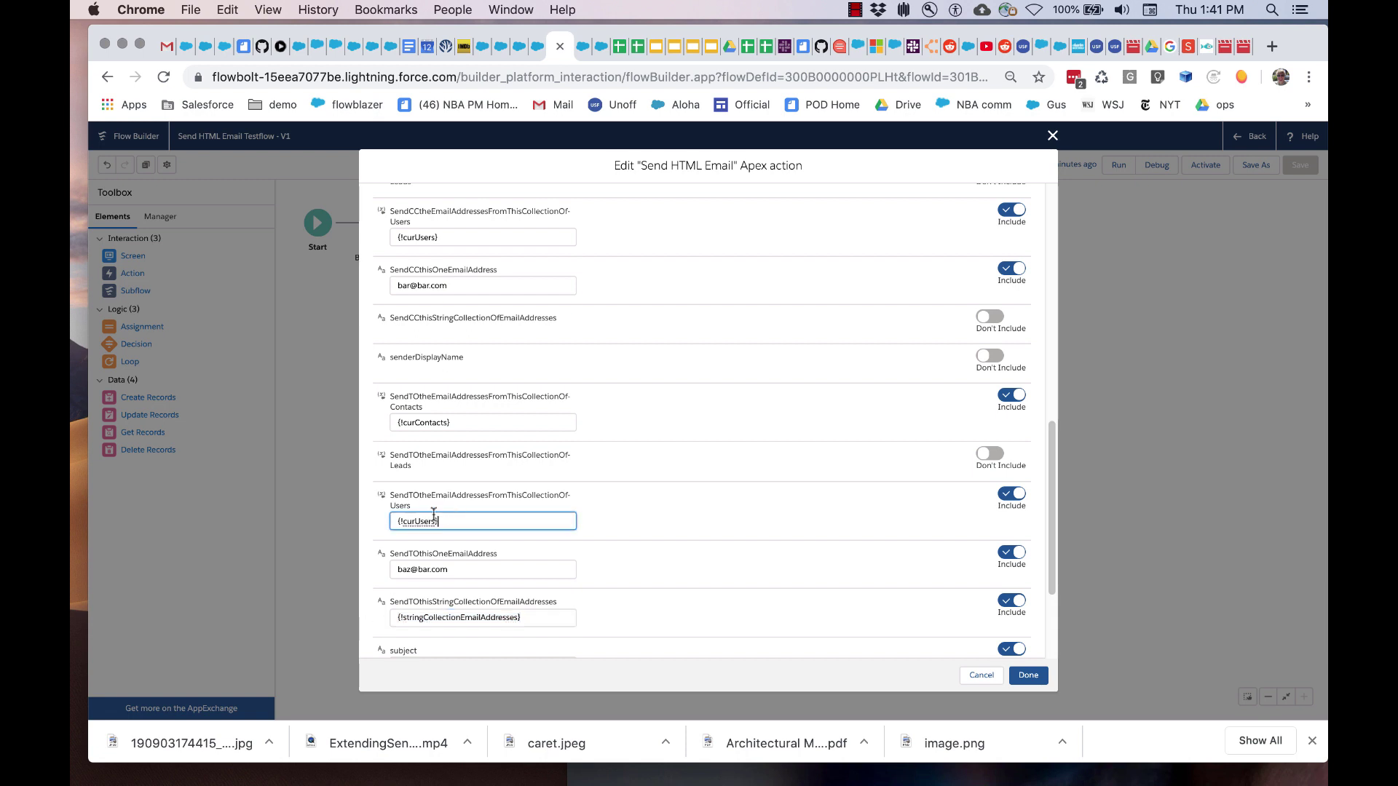
pyautogui.click(449, 423)
pyautogui.doubleClick(449, 423)
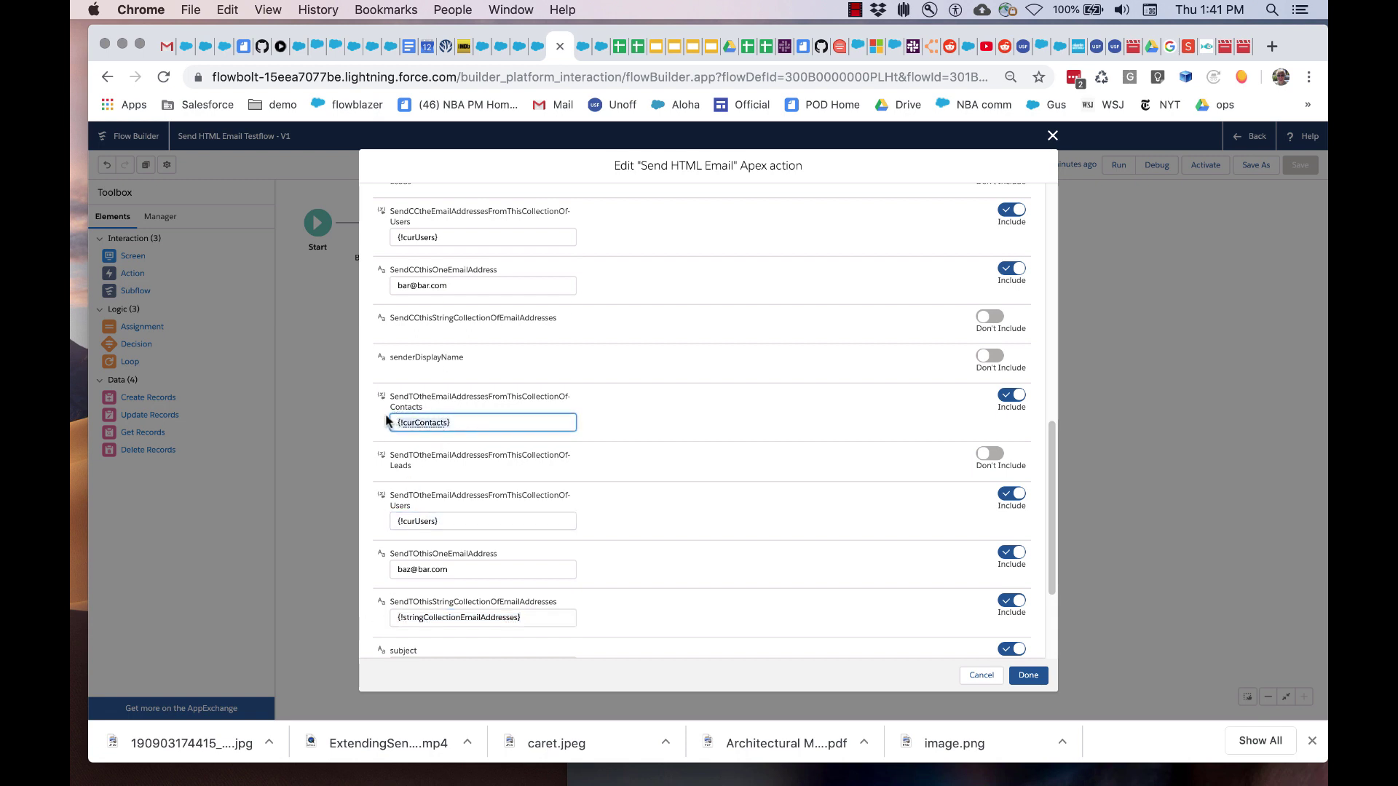
pyautogui.click(446, 520)
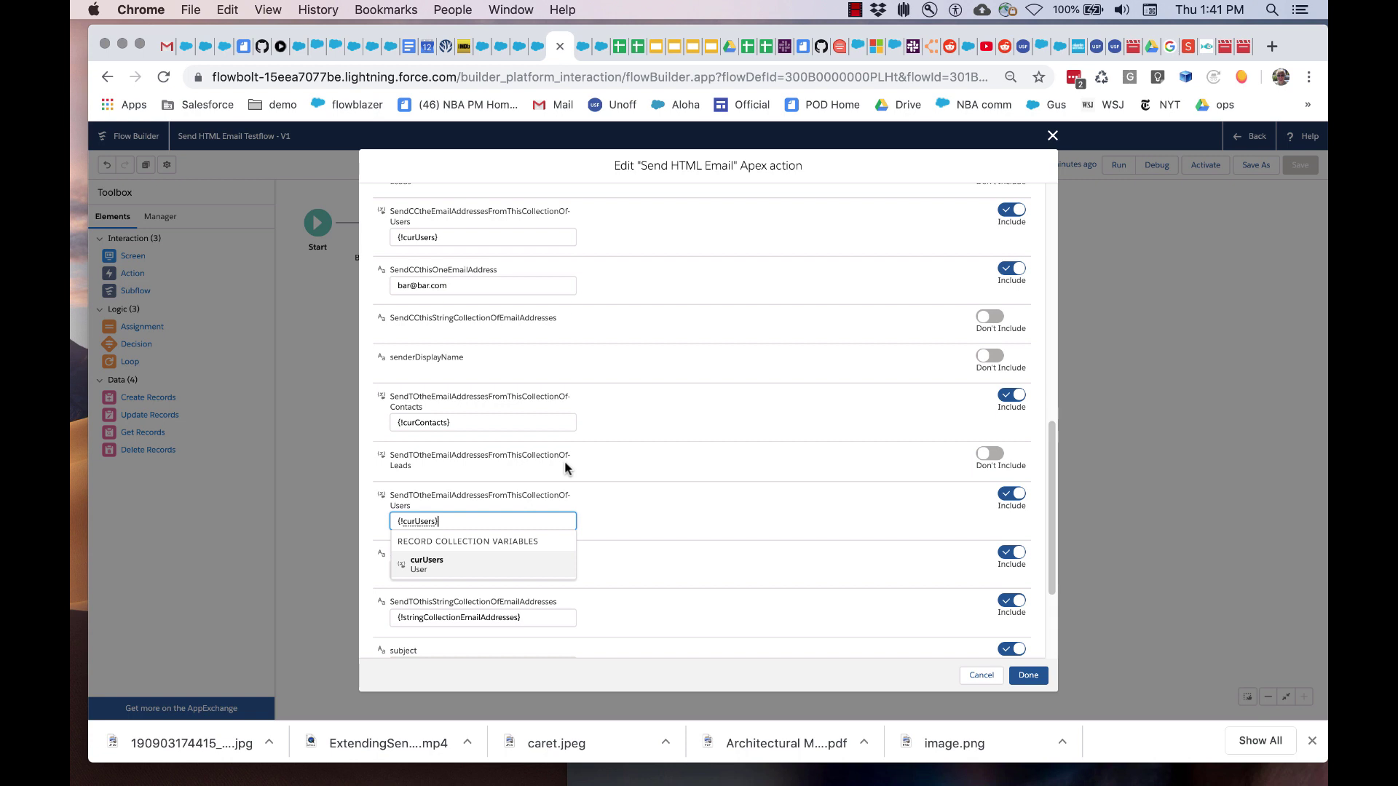
pyautogui.click(714, 518)
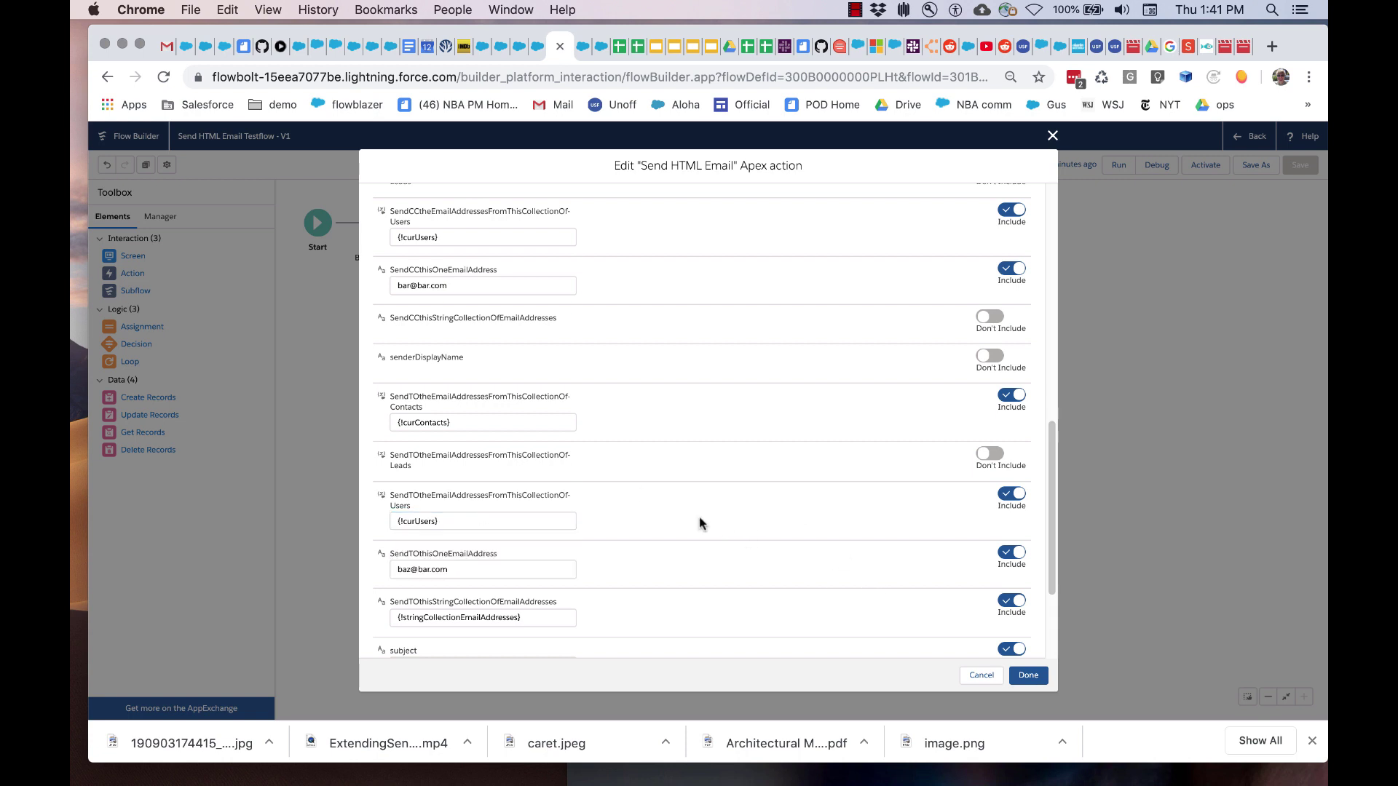
pyautogui.scroll(3, 412, 361)
pyautogui.scroll(3, 430, 367)
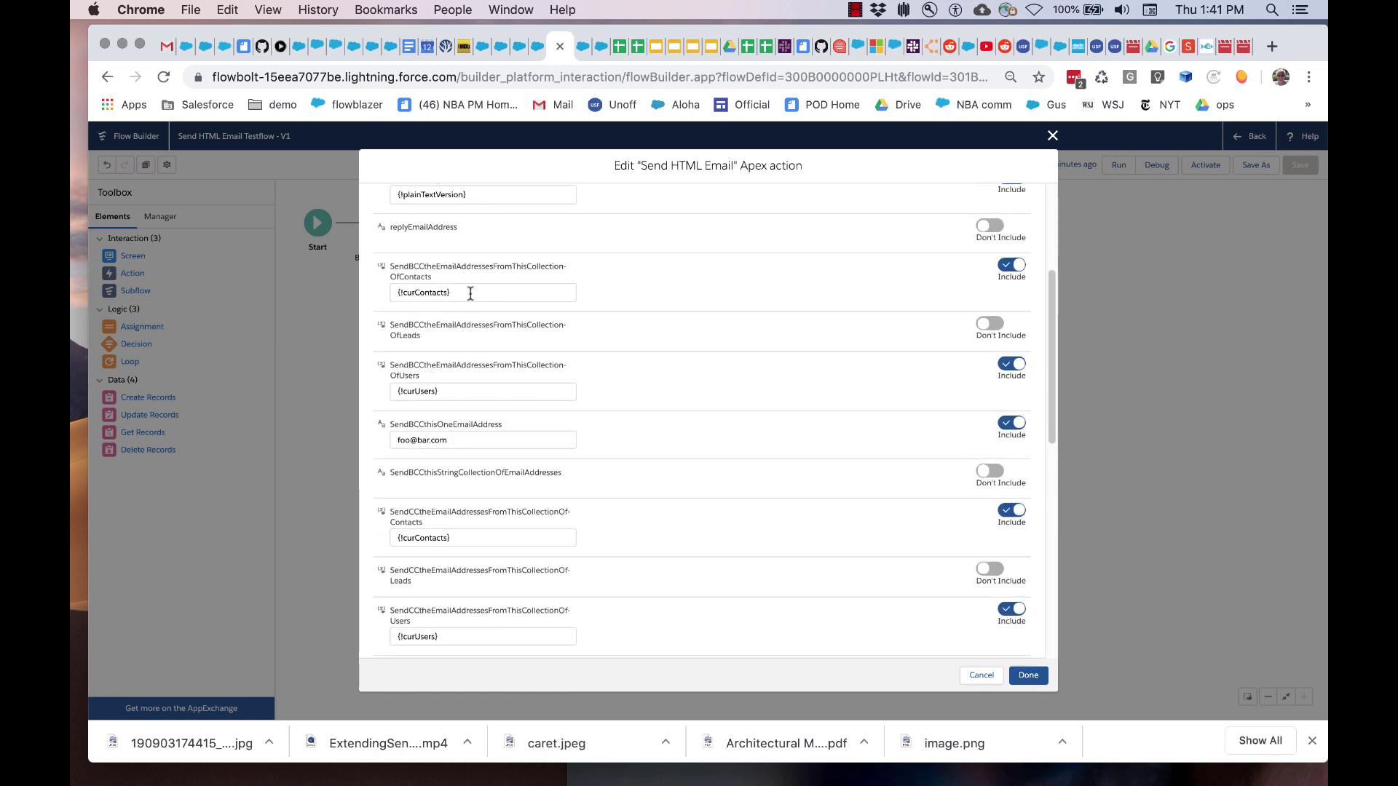
pyautogui.press('Escape')
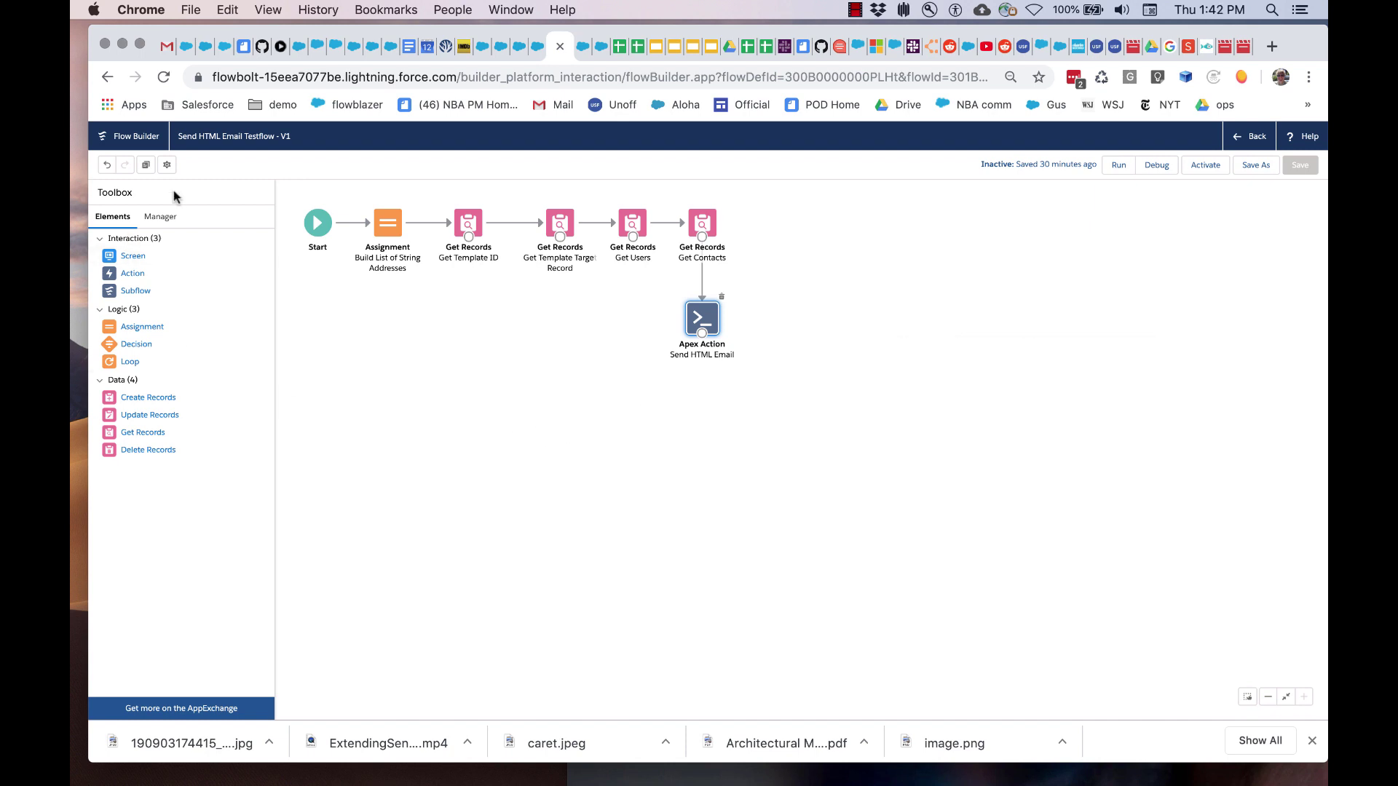
# - Leave the flow and reach Classic Email Templates through a Quick Find search for 'email templates'
pyautogui.click(163, 217)
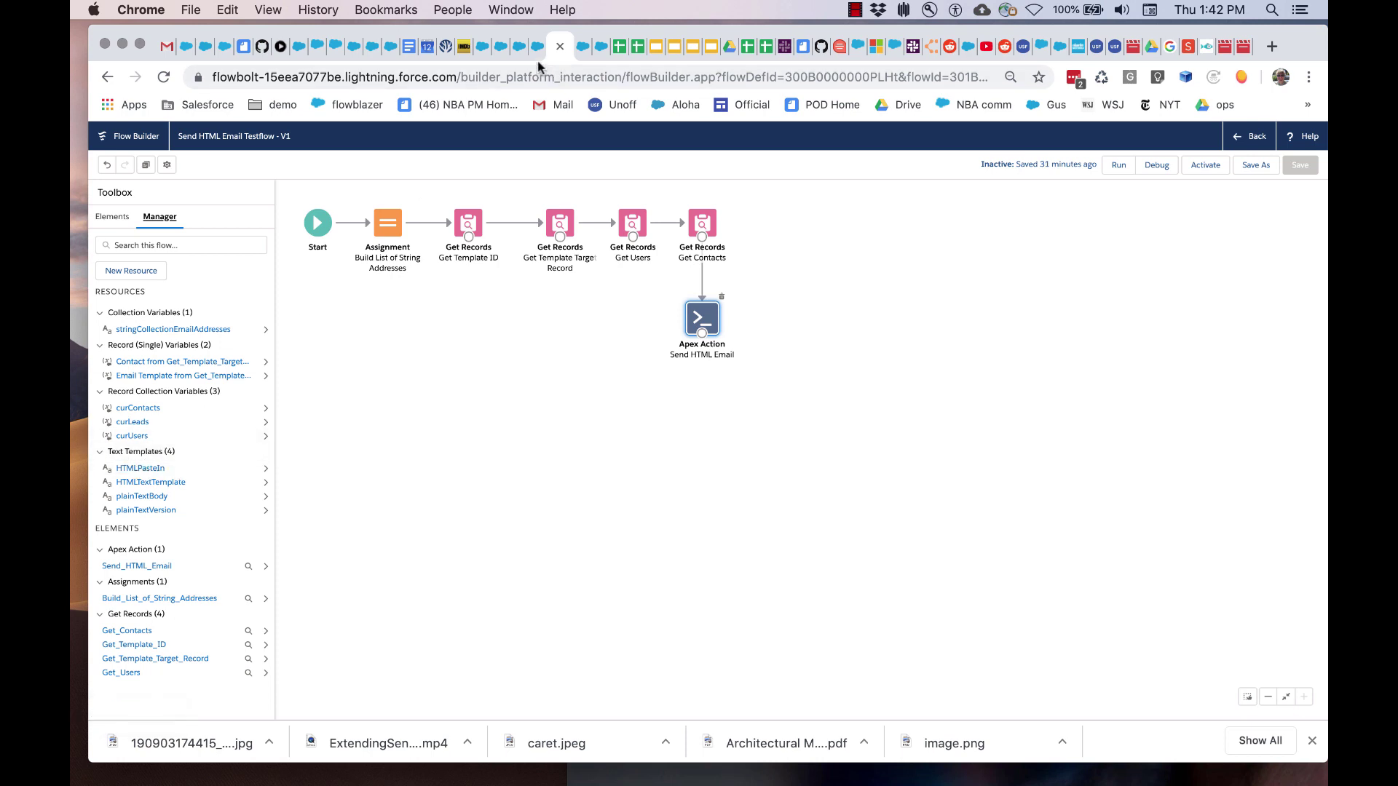
pyautogui.click(560, 46)
pyautogui.click(186, 197)
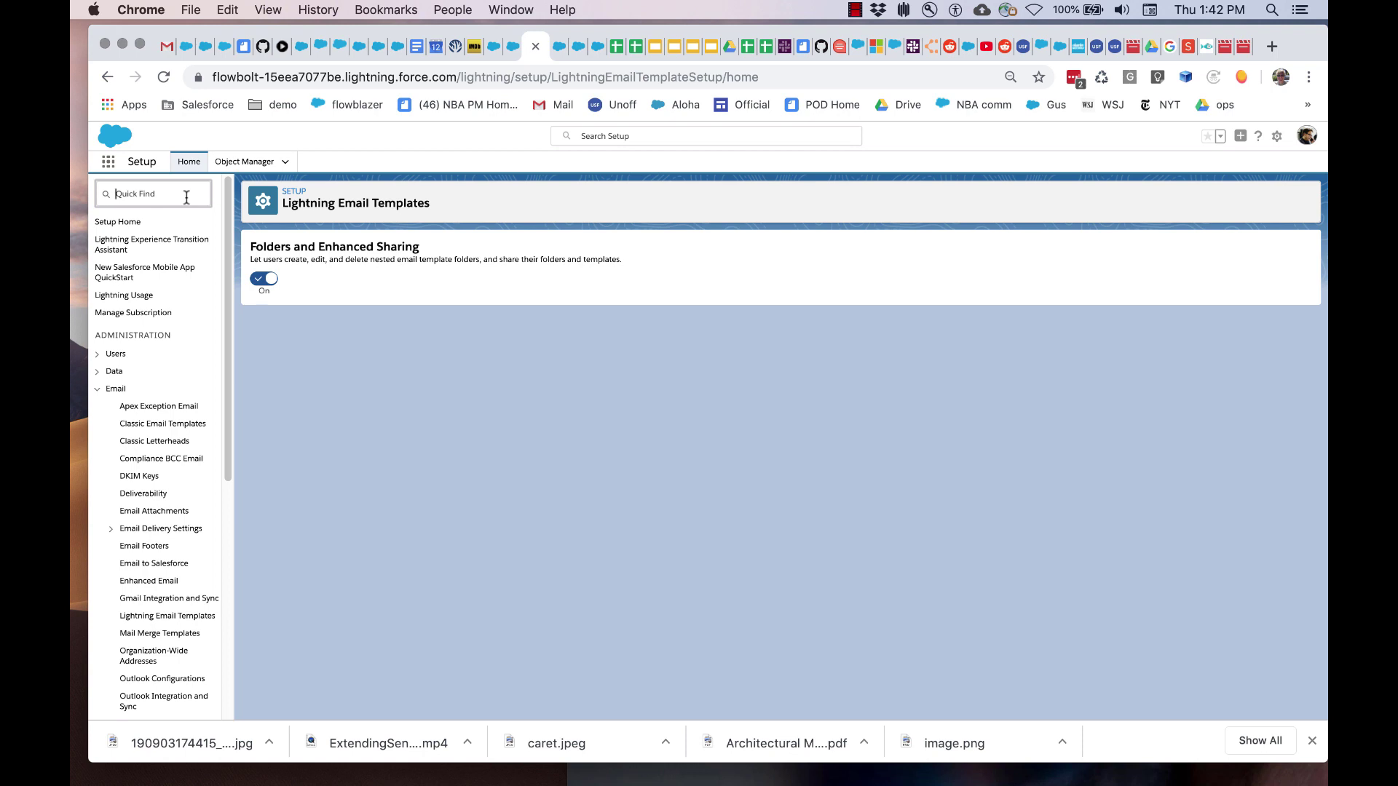
pyautogui.write('email templates')
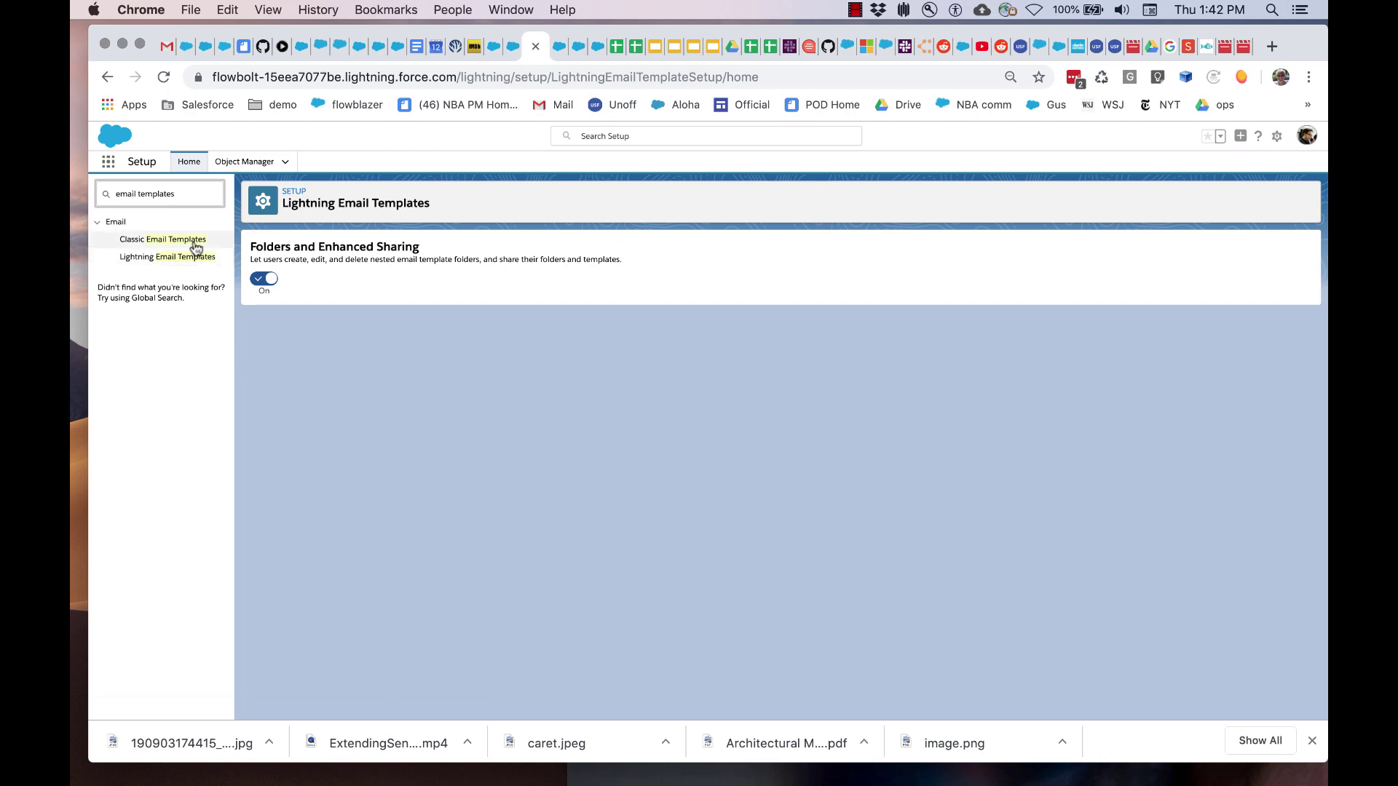
pyautogui.click(186, 240)
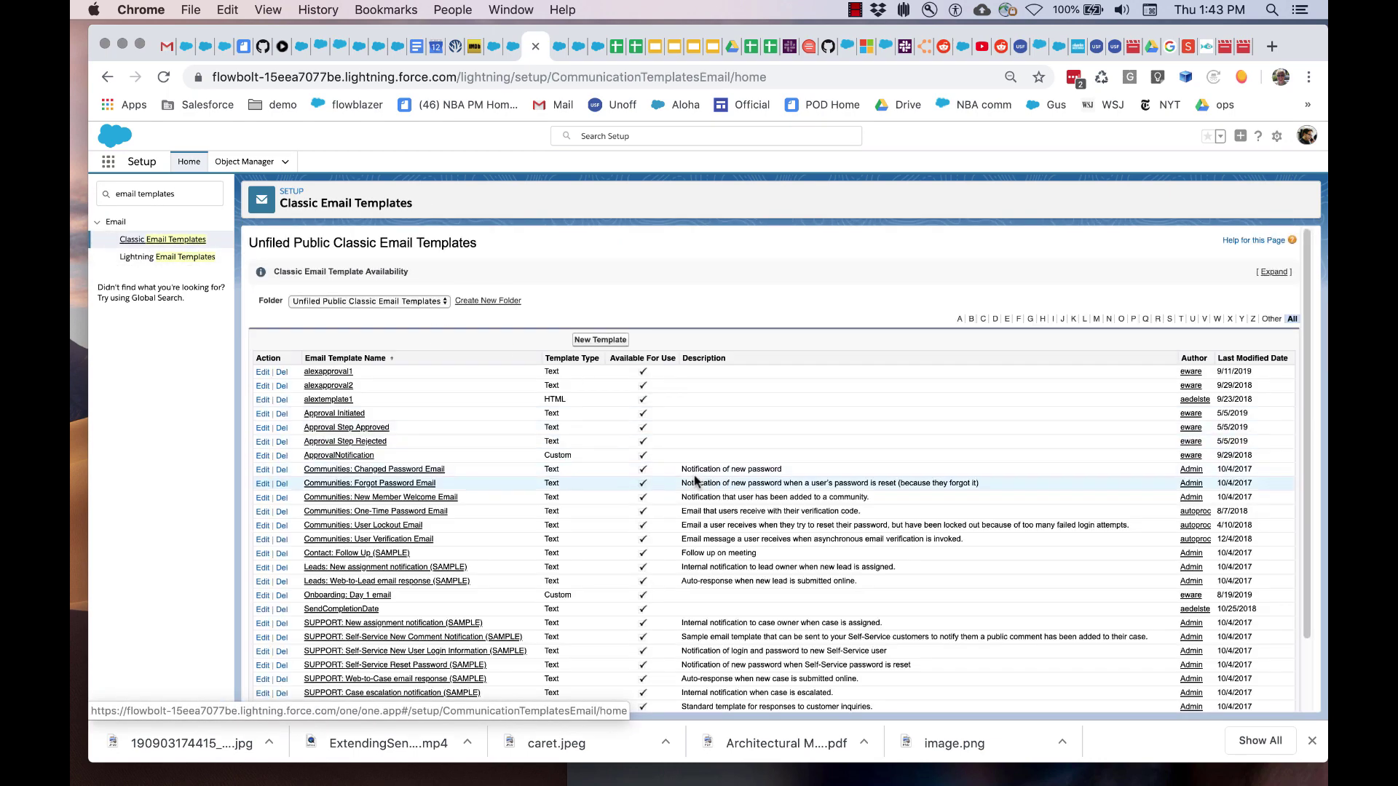
pyautogui.scroll(-2, 584, 302)
pyautogui.scroll(1, 584, 299)
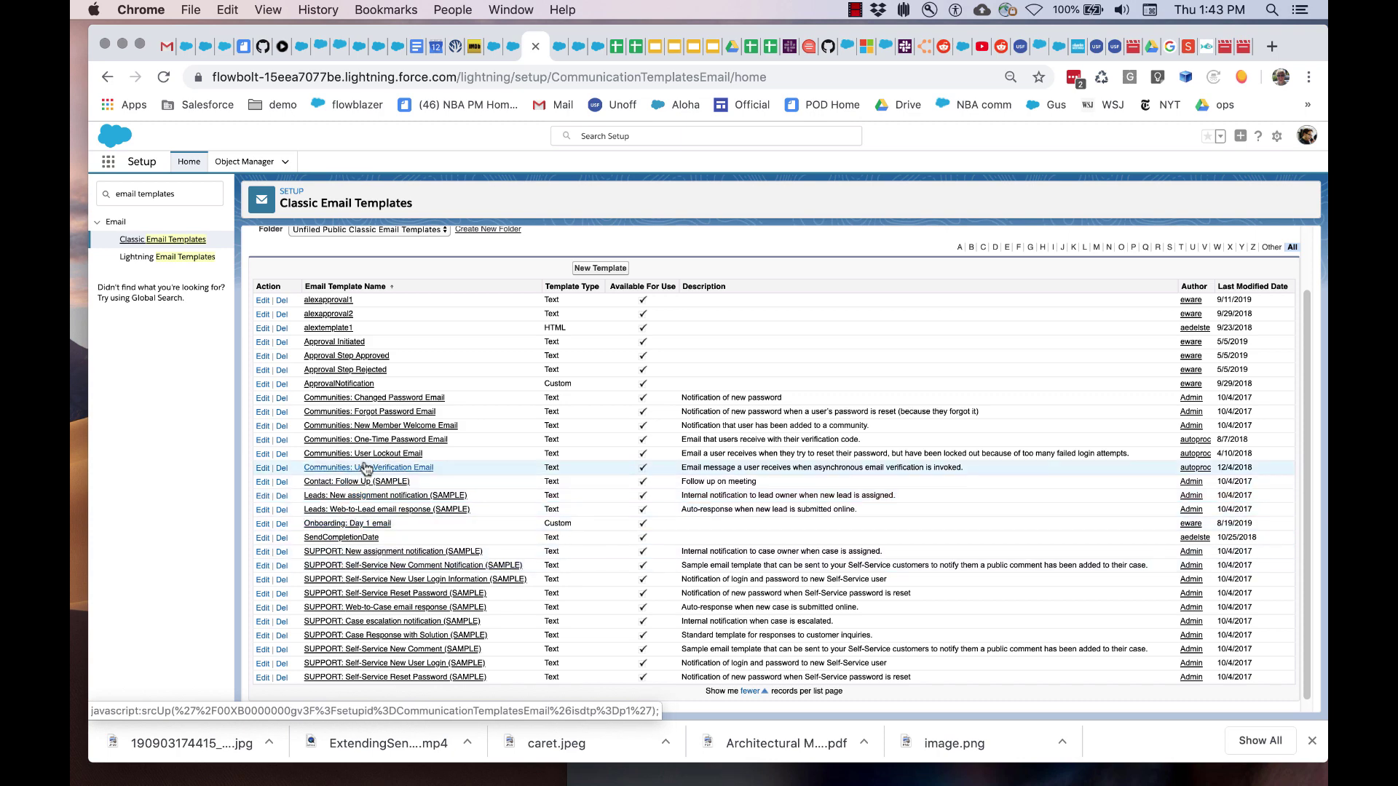
# - Open the SUPPORT: Self-Service New Comment Notification (SAMPLE) template and highlight its Case.CaseNumber and Case.Subject merge fields
pyautogui.click(384, 565)
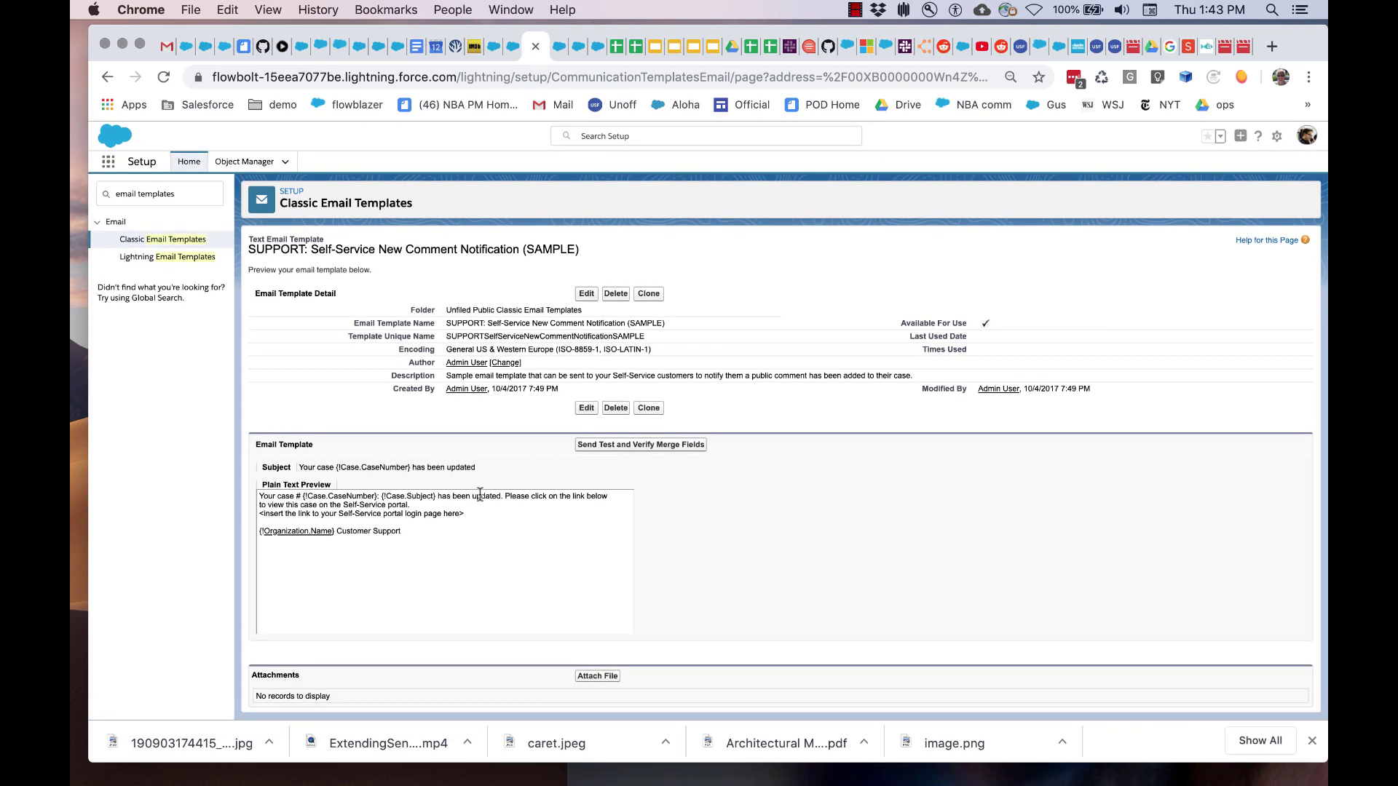
pyautogui.moveTo(304, 497); pyautogui.dragTo(441, 496)
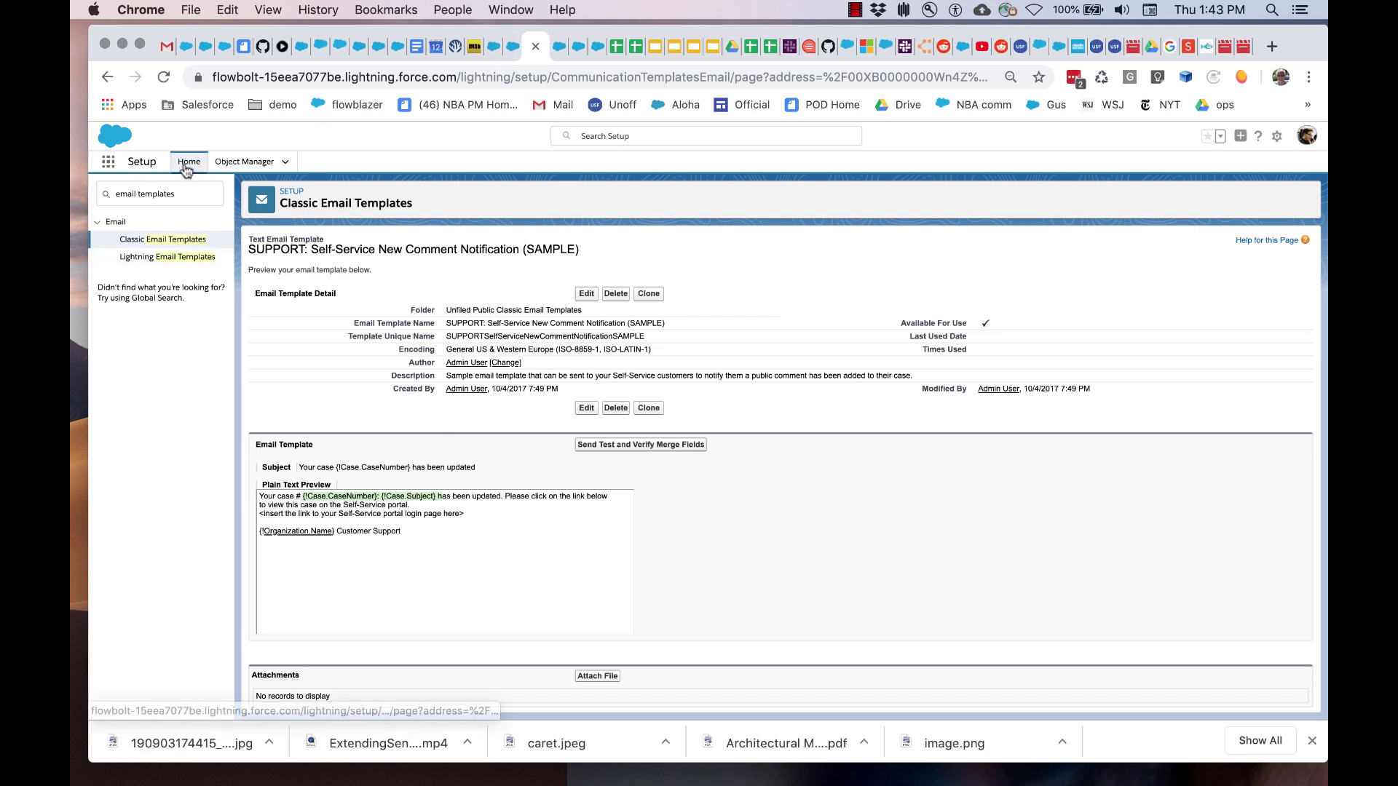
# - Open the ApproveStep2 template from the Lightning Email Templates list via the app launcher
pyautogui.click(108, 165)
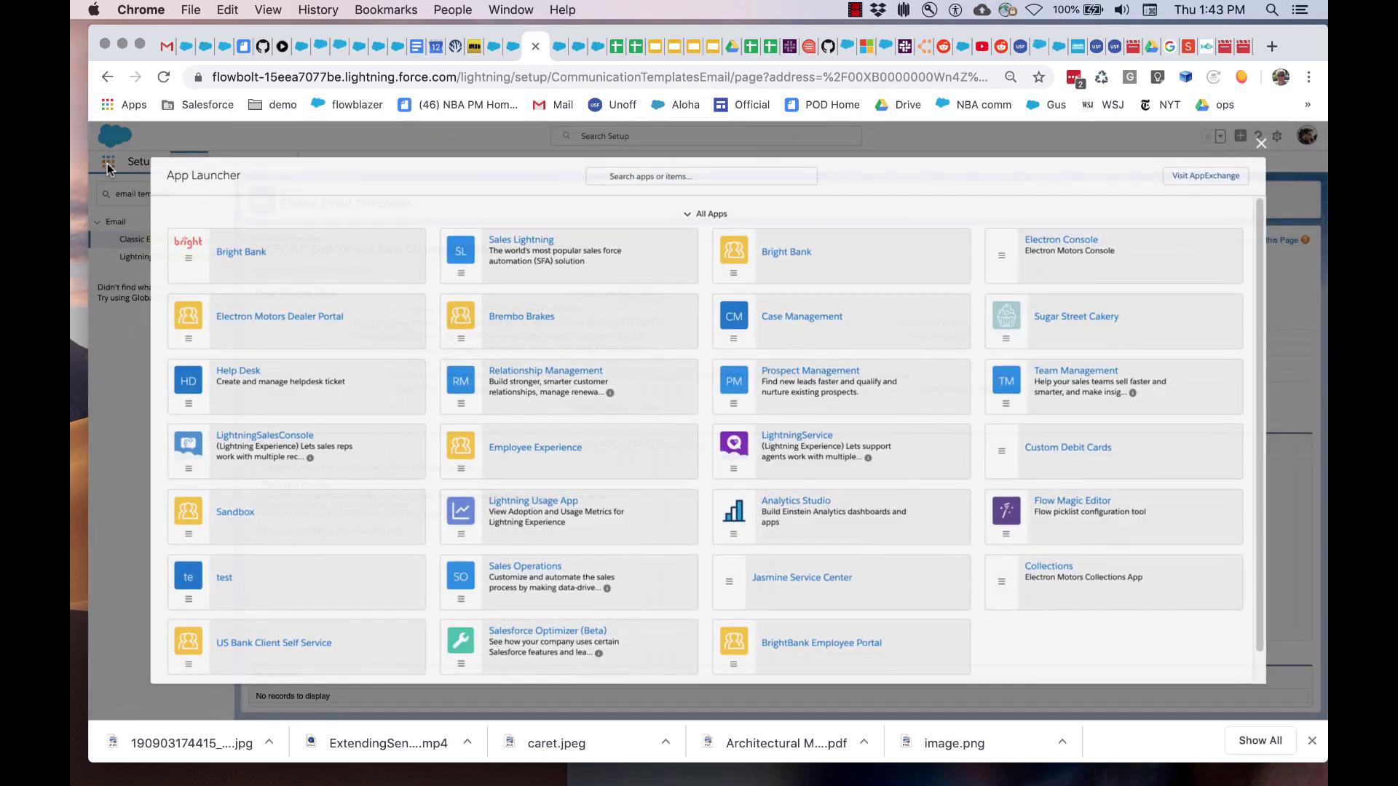
pyautogui.scroll(-5, 529, 531)
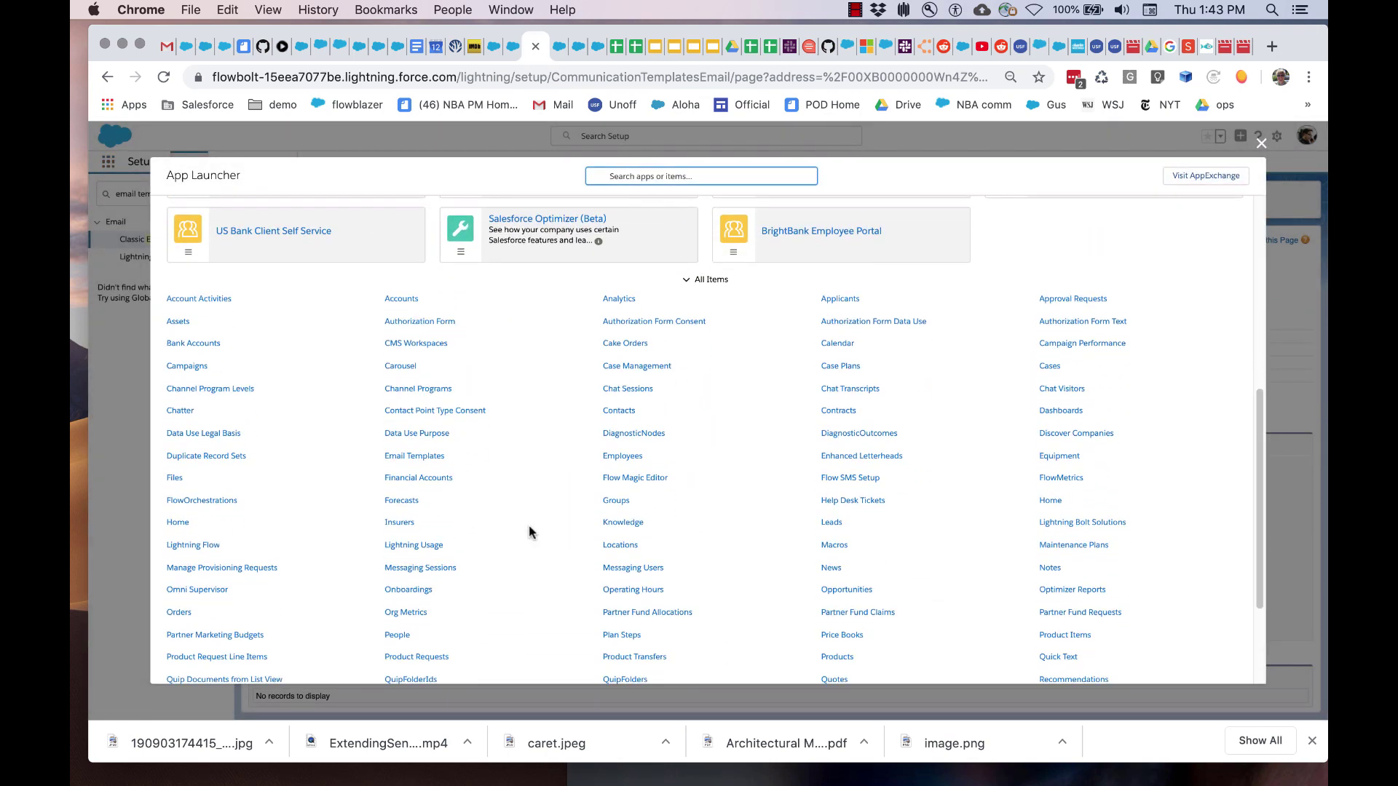
pyautogui.click(414, 459)
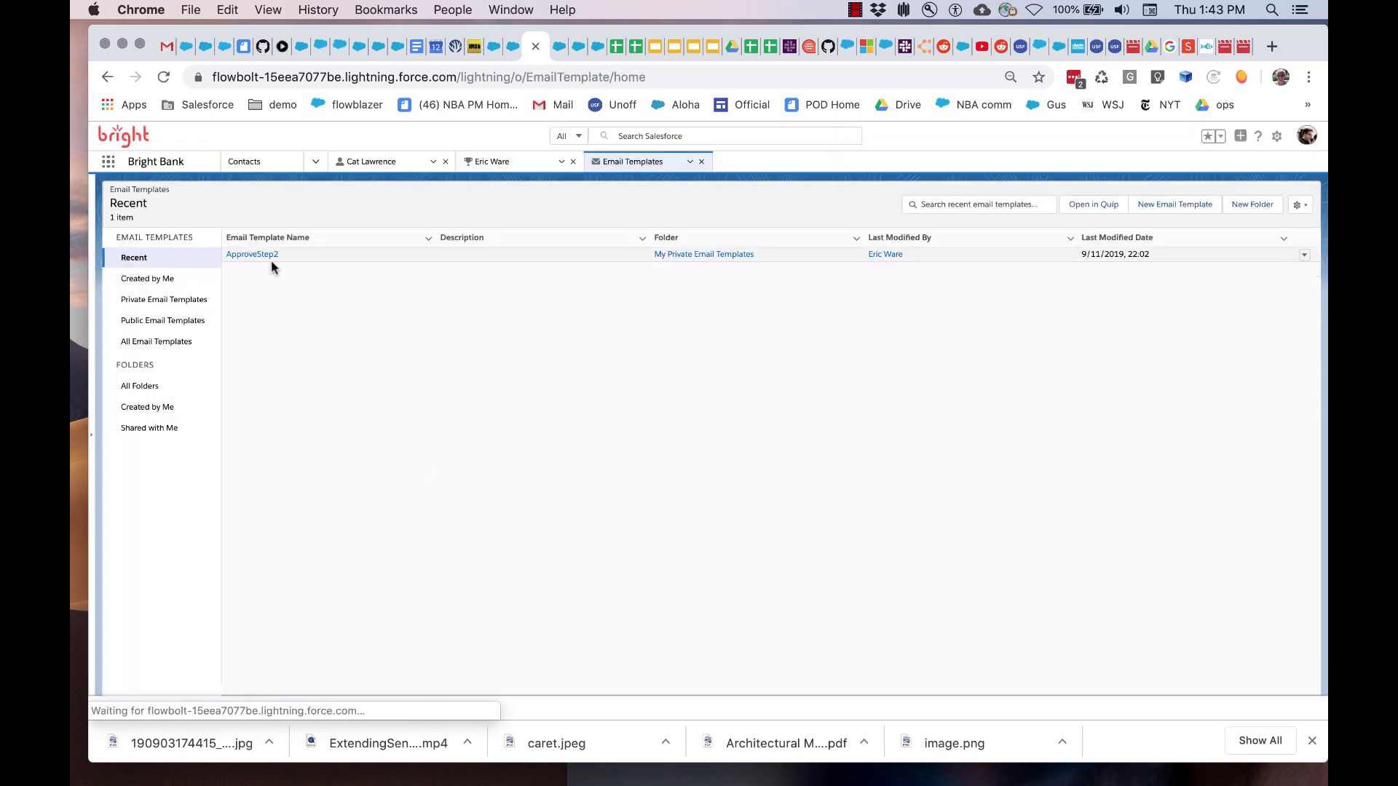
pyautogui.click(256, 252)
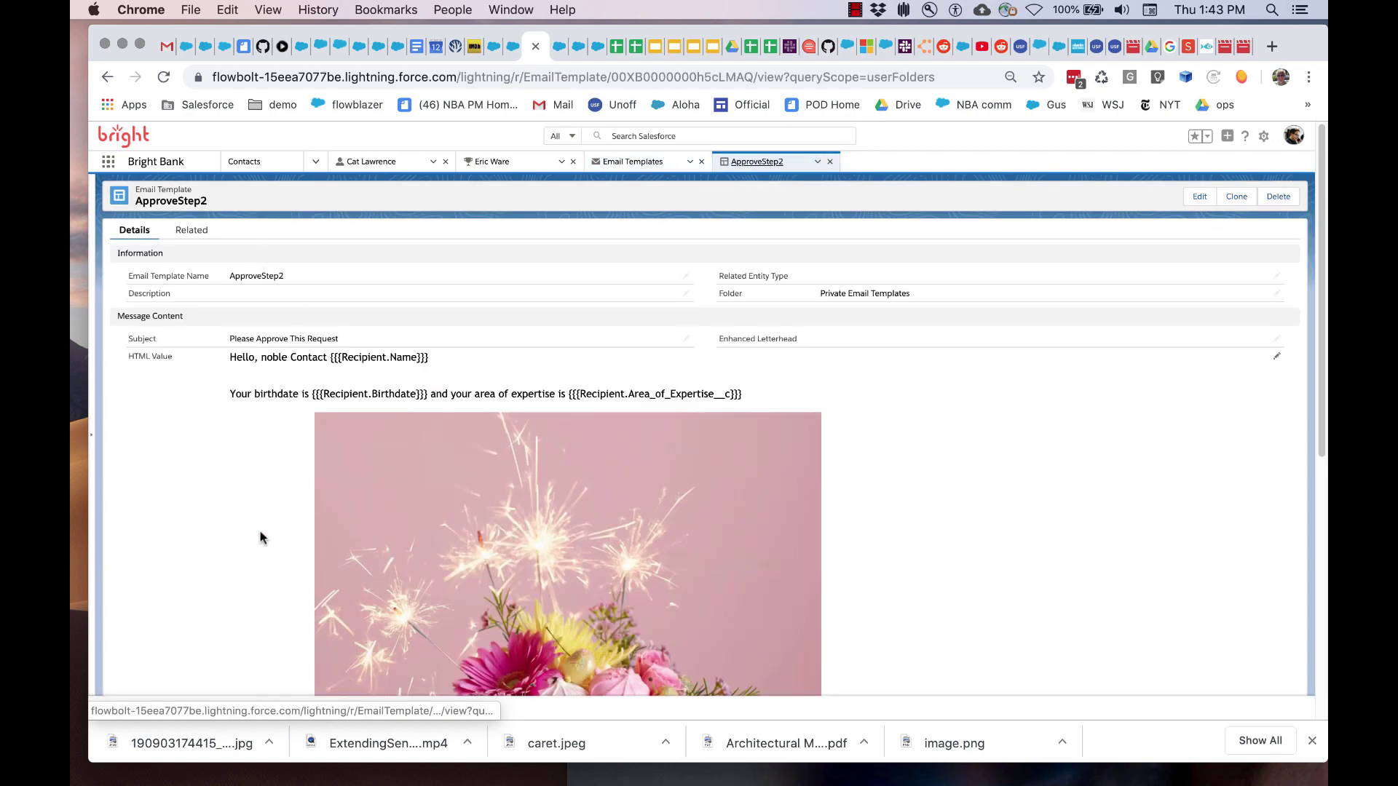
# - Review the ApproveStep2 record and its name, then go back to the Send HTML Email Testflow
pyautogui.scroll(-10, 260, 538)
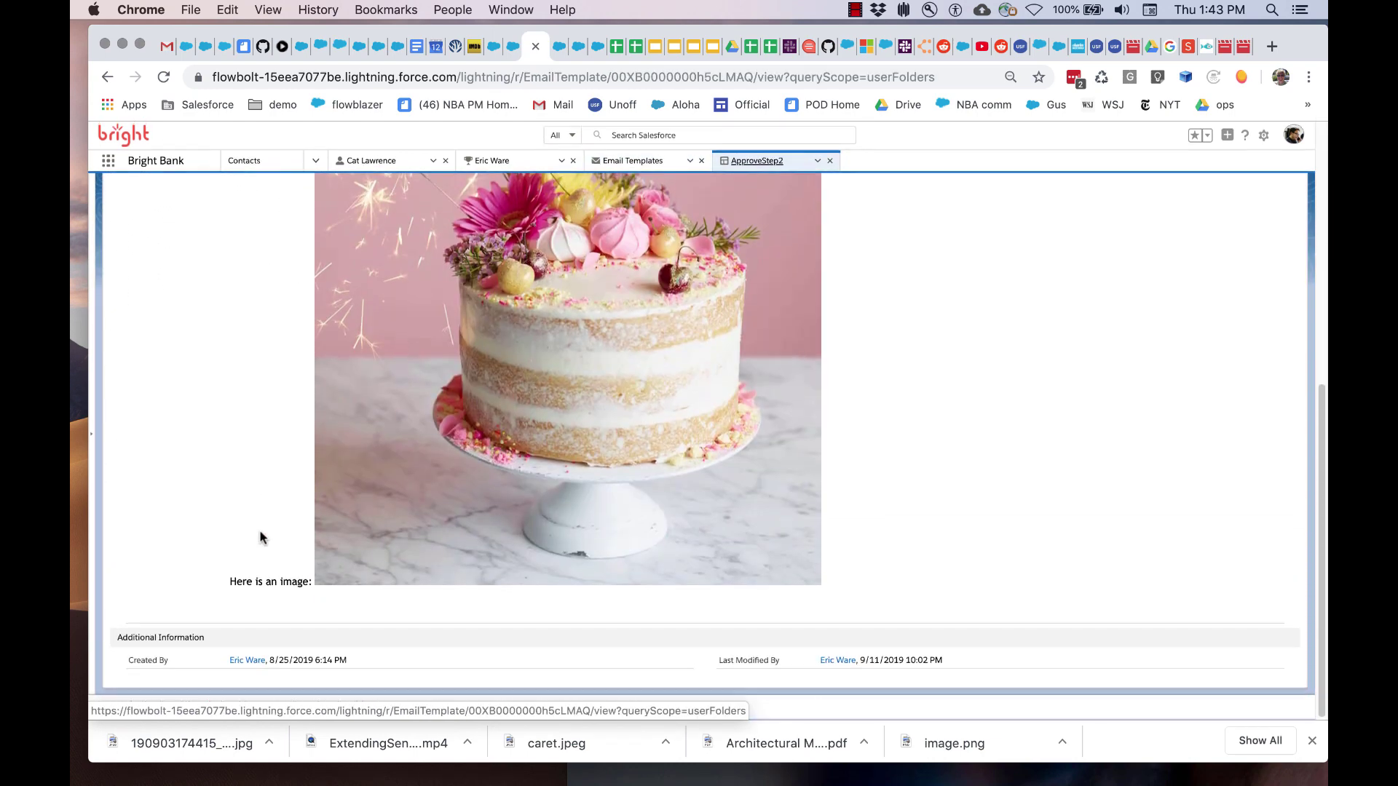
pyautogui.scroll(10, 260, 538)
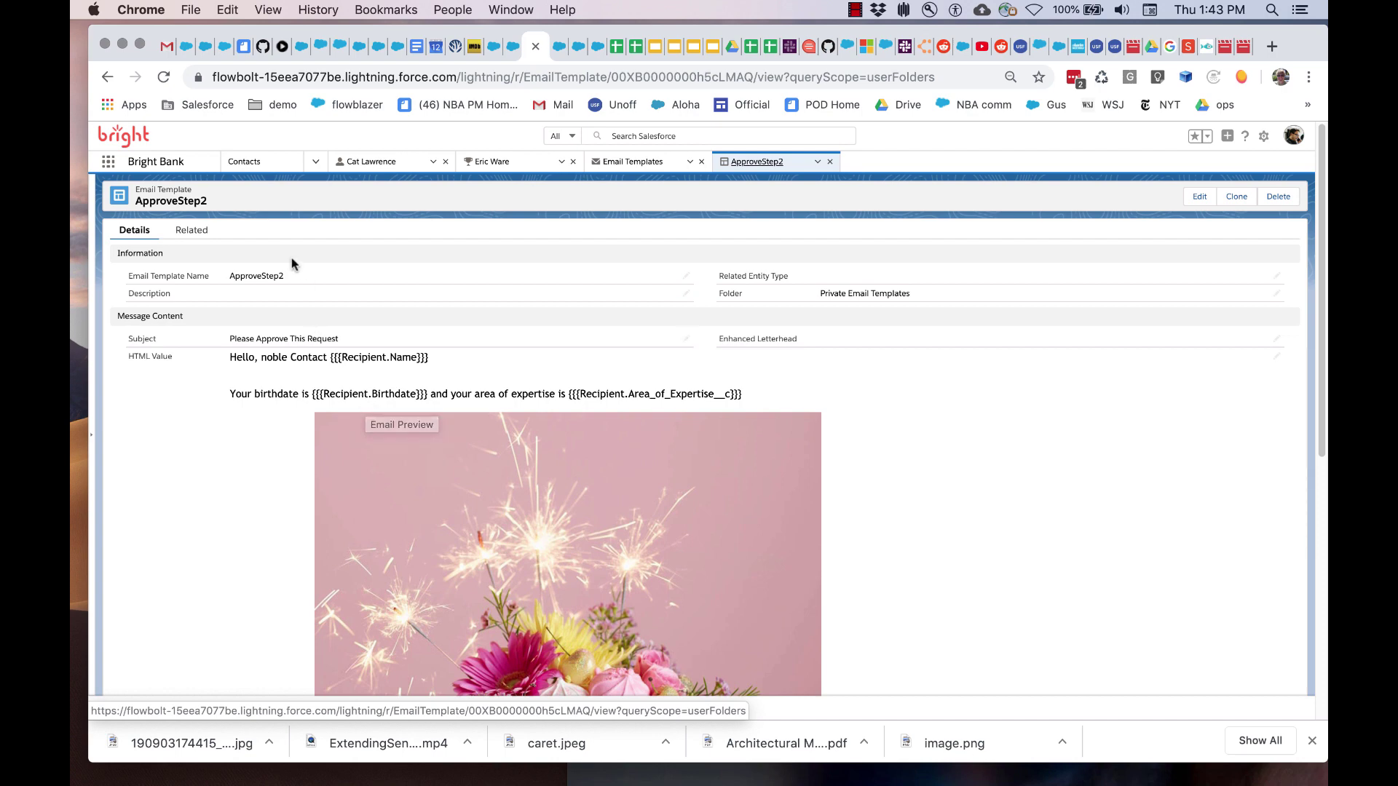
pyautogui.moveTo(292, 276); pyautogui.dragTo(215, 278)
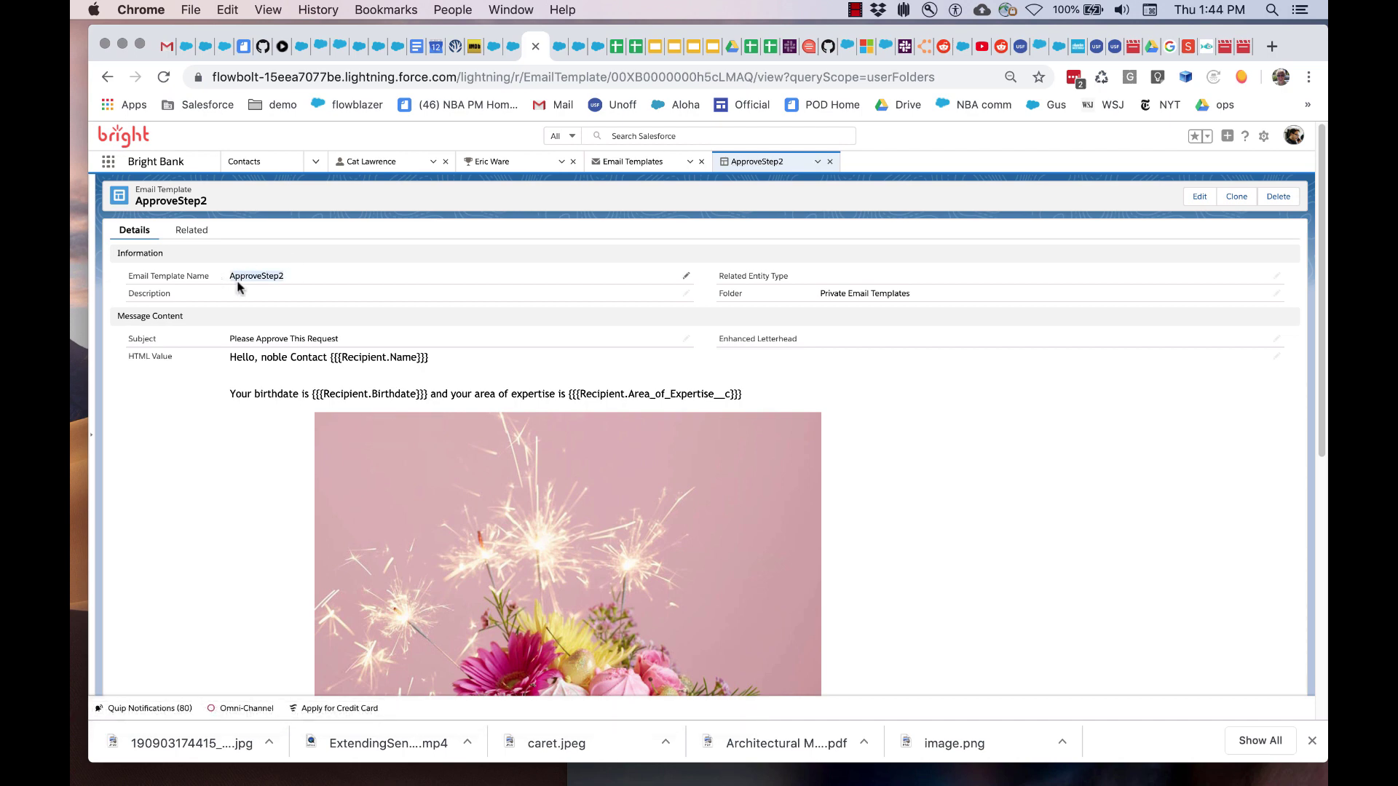
pyautogui.click(577, 47)
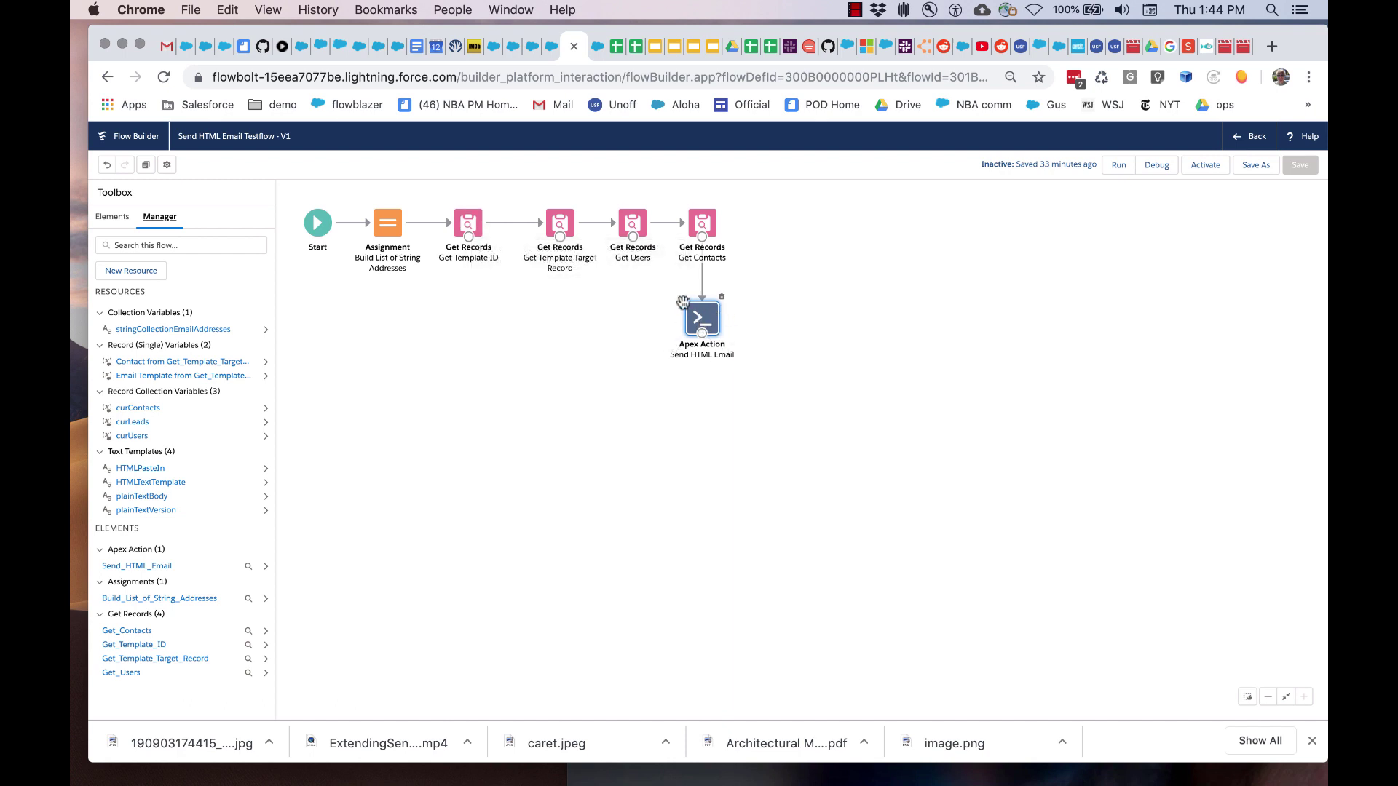
pyautogui.doubleClick(703, 318)
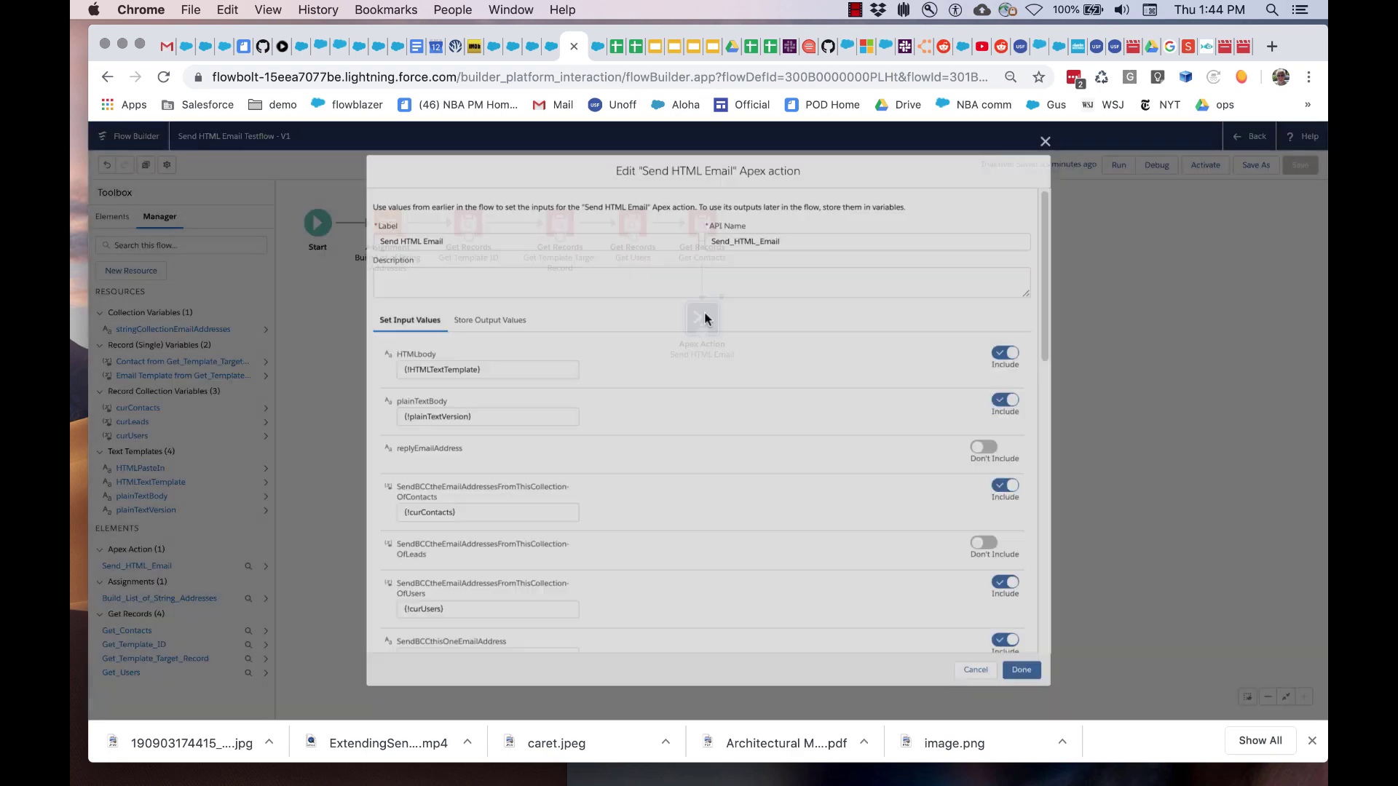
pyautogui.scroll(-2, 714, 491)
pyautogui.scroll(-10, 713, 492)
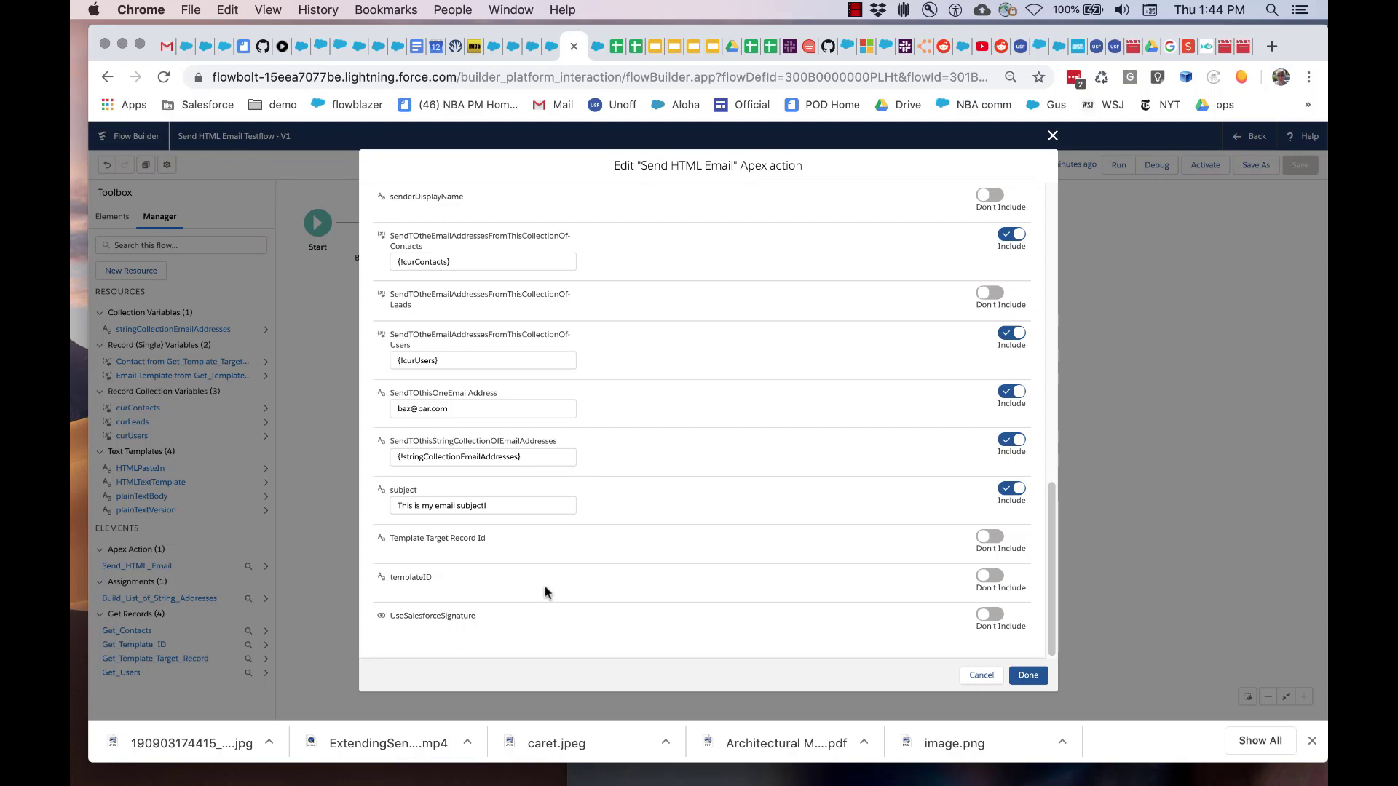
pyautogui.moveTo(387, 577); pyautogui.dragTo(441, 578)
pyautogui.click(980, 675)
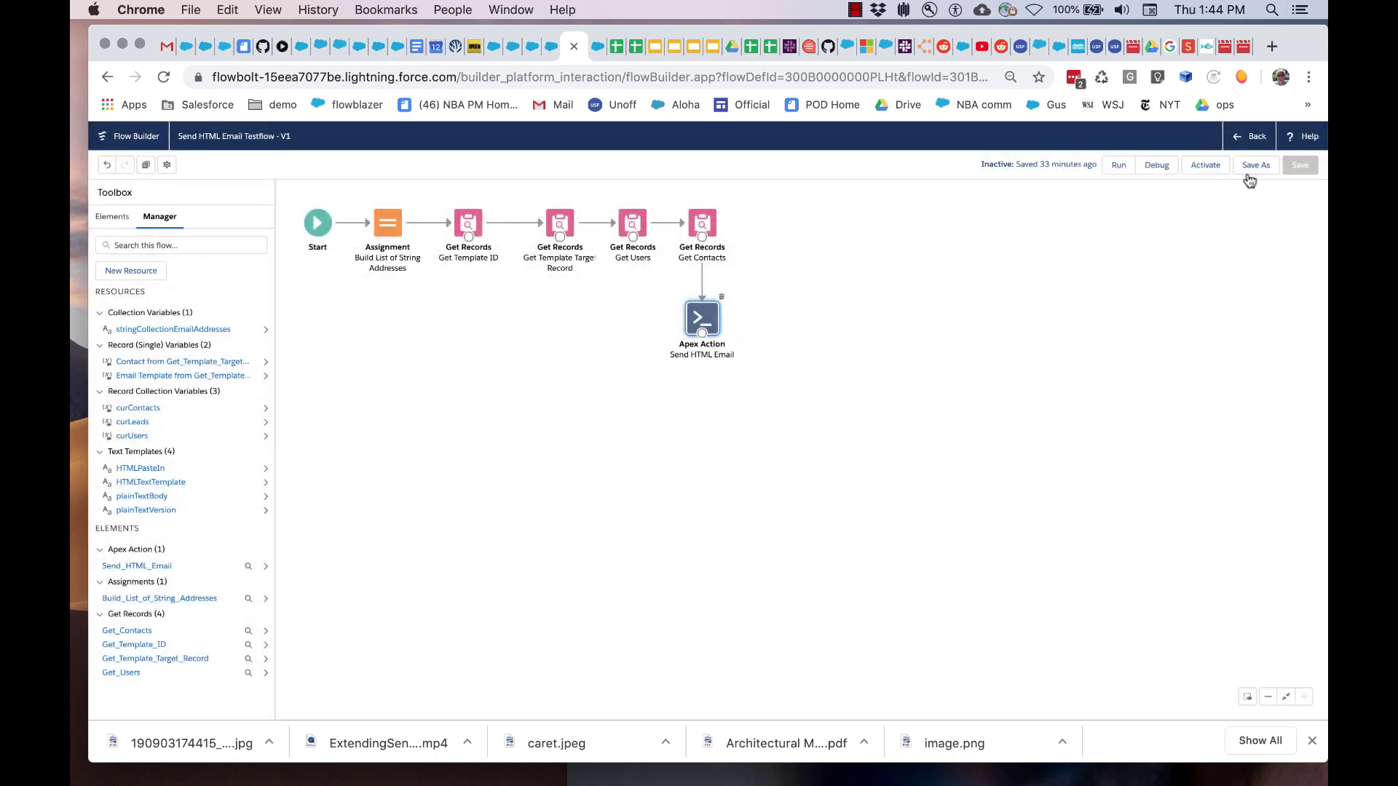
# - Save the flow as a new flow labelled 'Send HTML Using Template'
pyautogui.click(1252, 168)
pyautogui.click(747, 364)
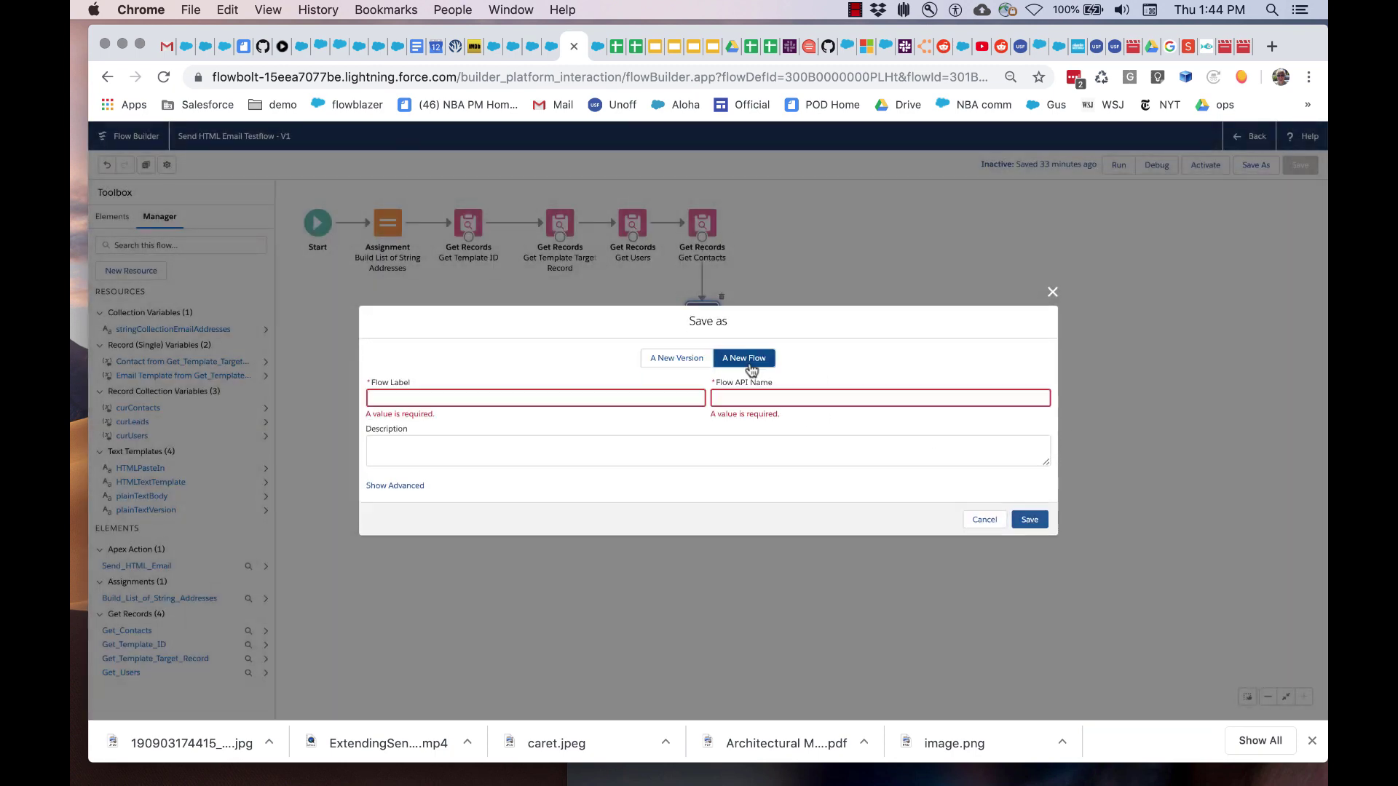
pyautogui.click(604, 399)
pyautogui.write('Send HTML Using Template')
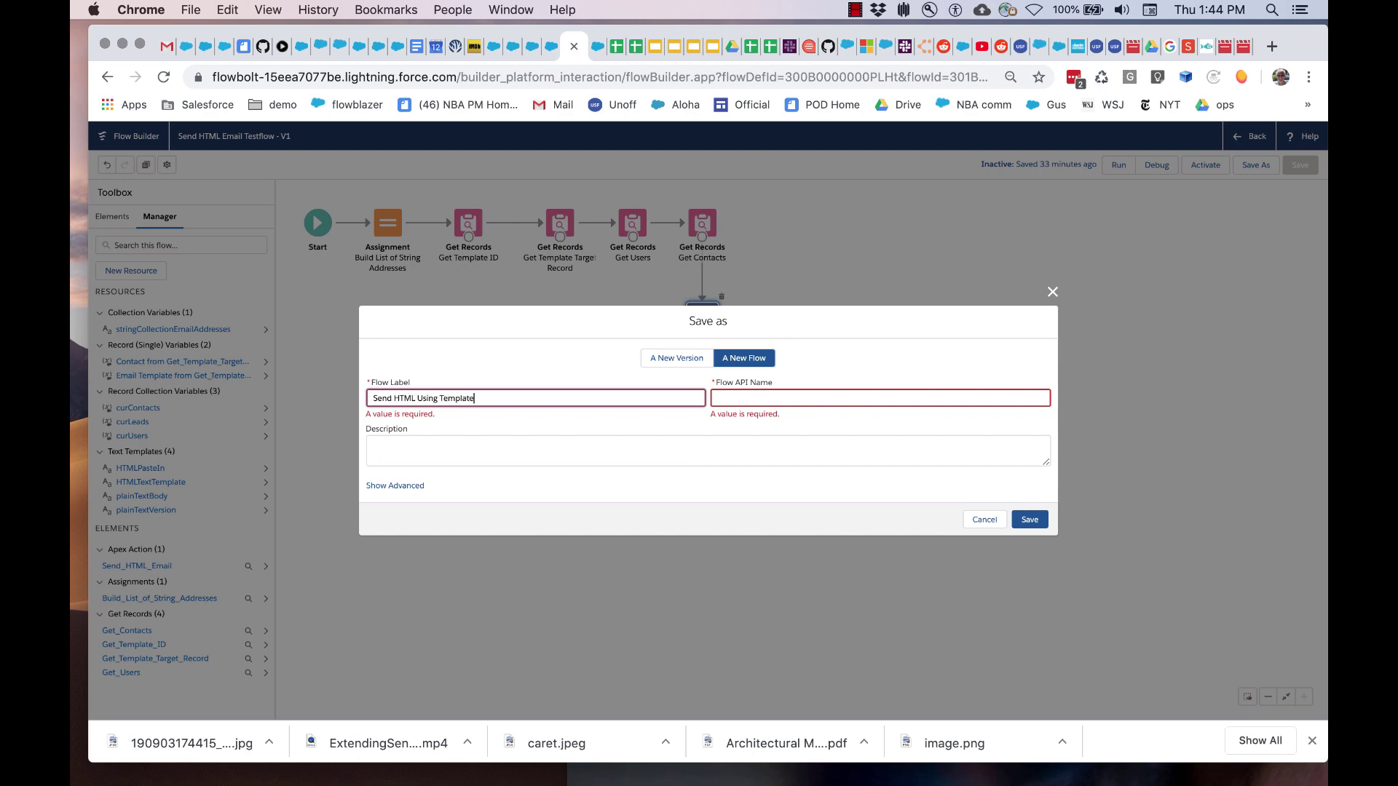
pyautogui.press('Tab')
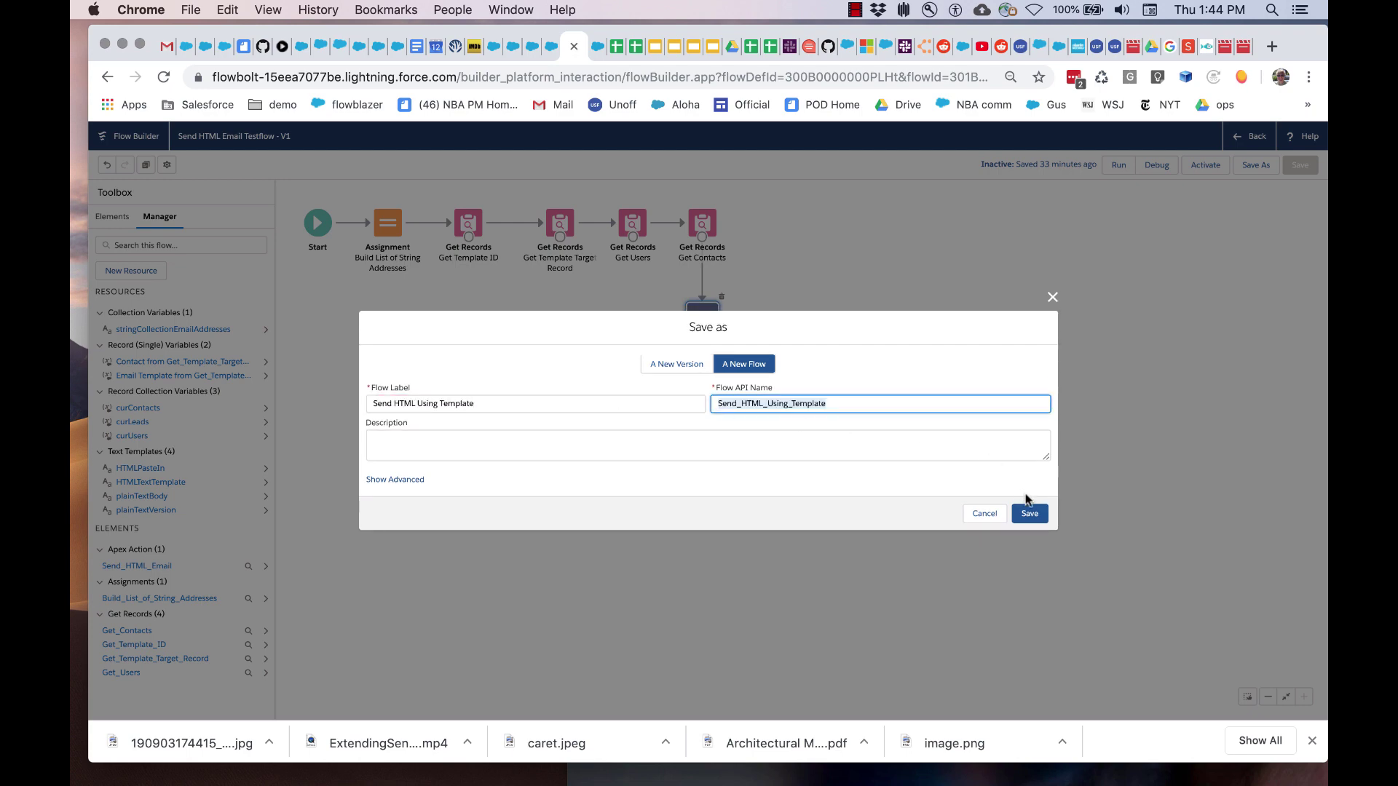
pyautogui.click(1028, 518)
# - Include the templateID input on the Send HTML Email action and confirm
pyautogui.scroll(-10, 755, 430)
pyautogui.click(989, 576)
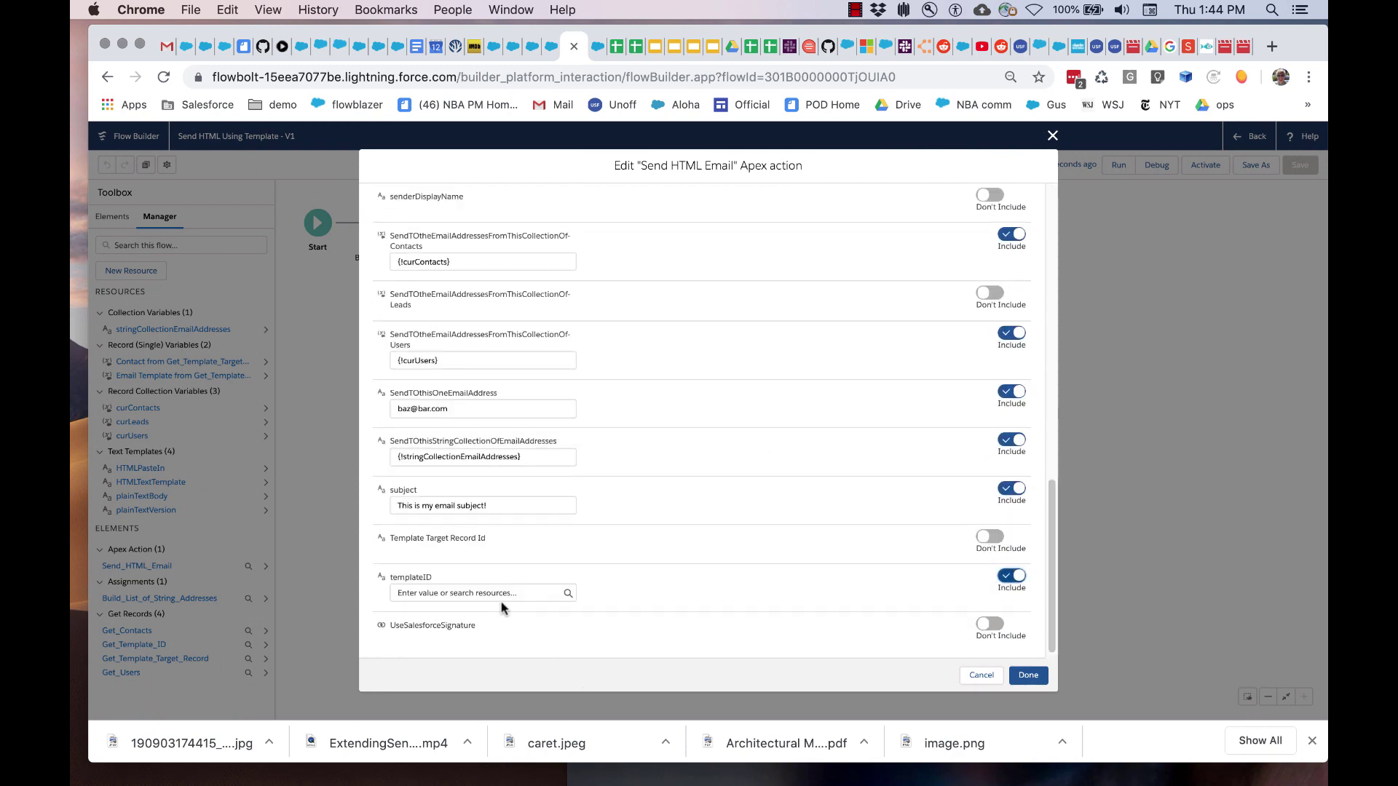
pyautogui.click(1028, 675)
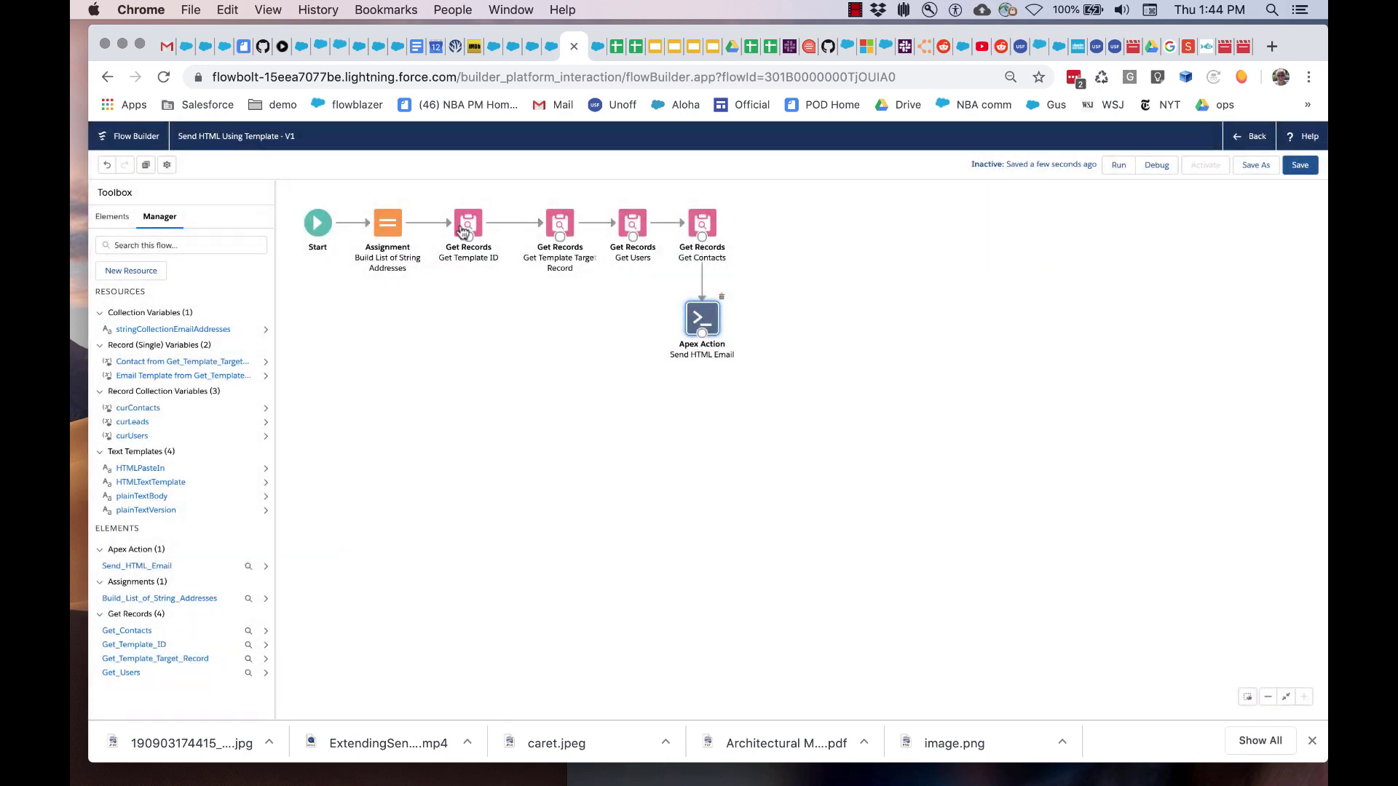
pyautogui.doubleClick(469, 222)
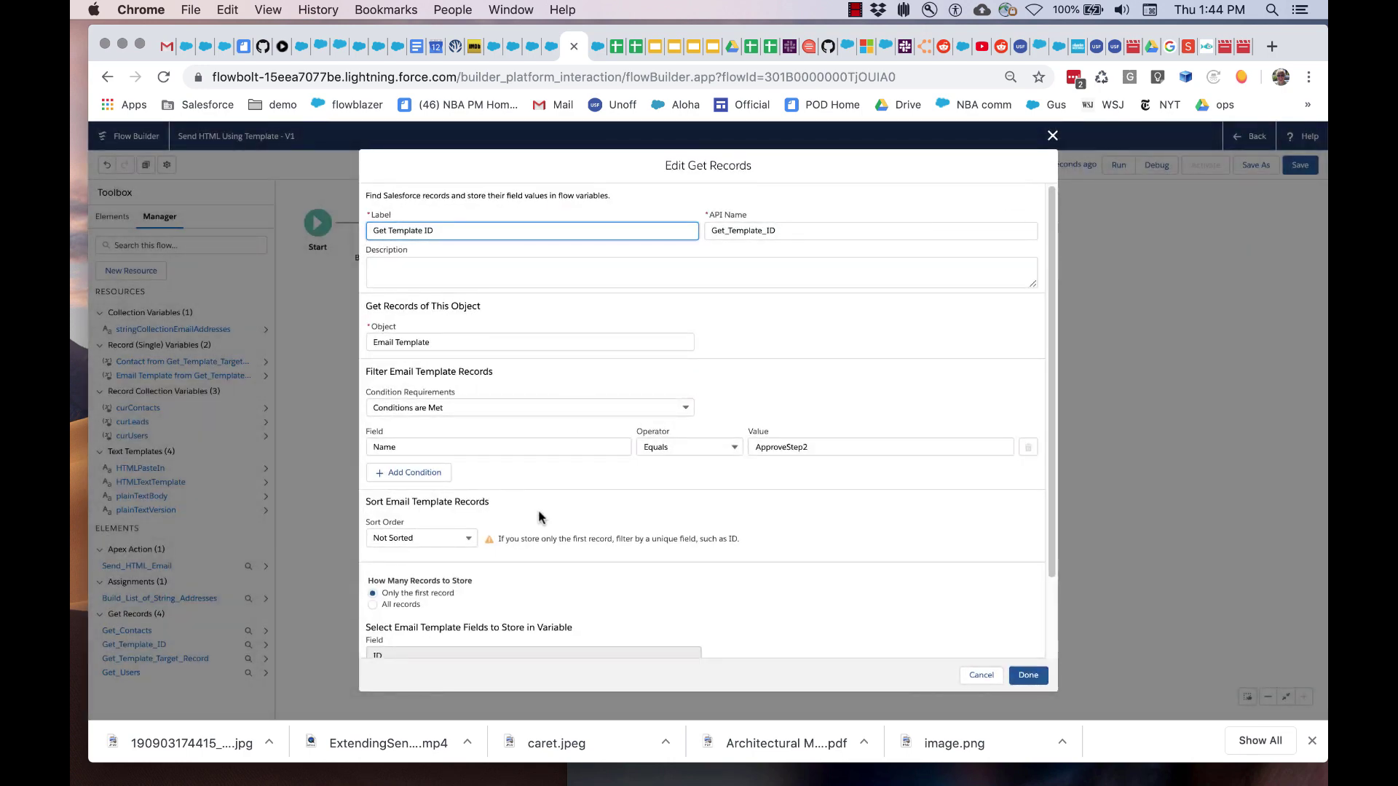
pyautogui.scroll(-2, 539, 510)
pyautogui.scroll(2, 538, 513)
pyautogui.click(409, 447)
pyautogui.click(430, 344)
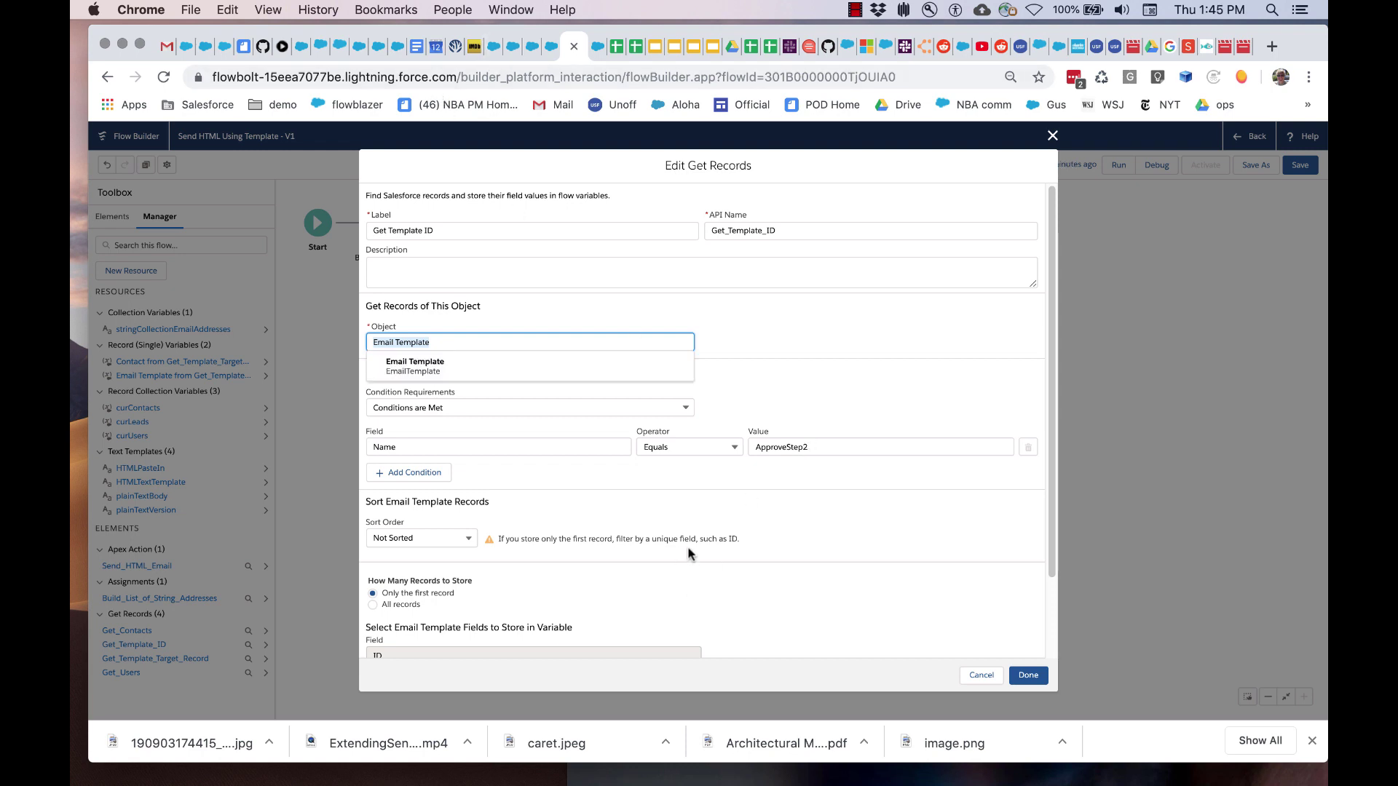
pyautogui.scroll(-3, 687, 546)
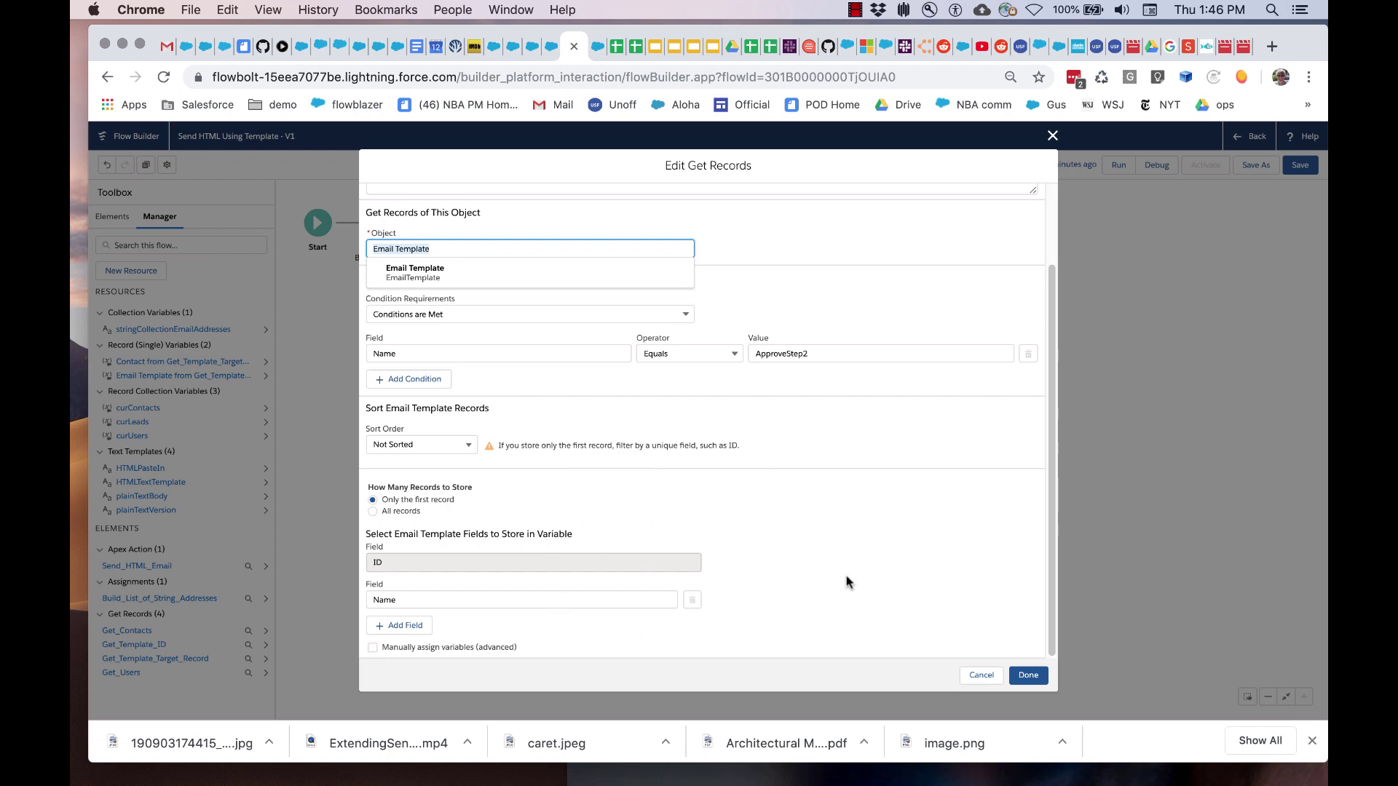
pyautogui.click(981, 675)
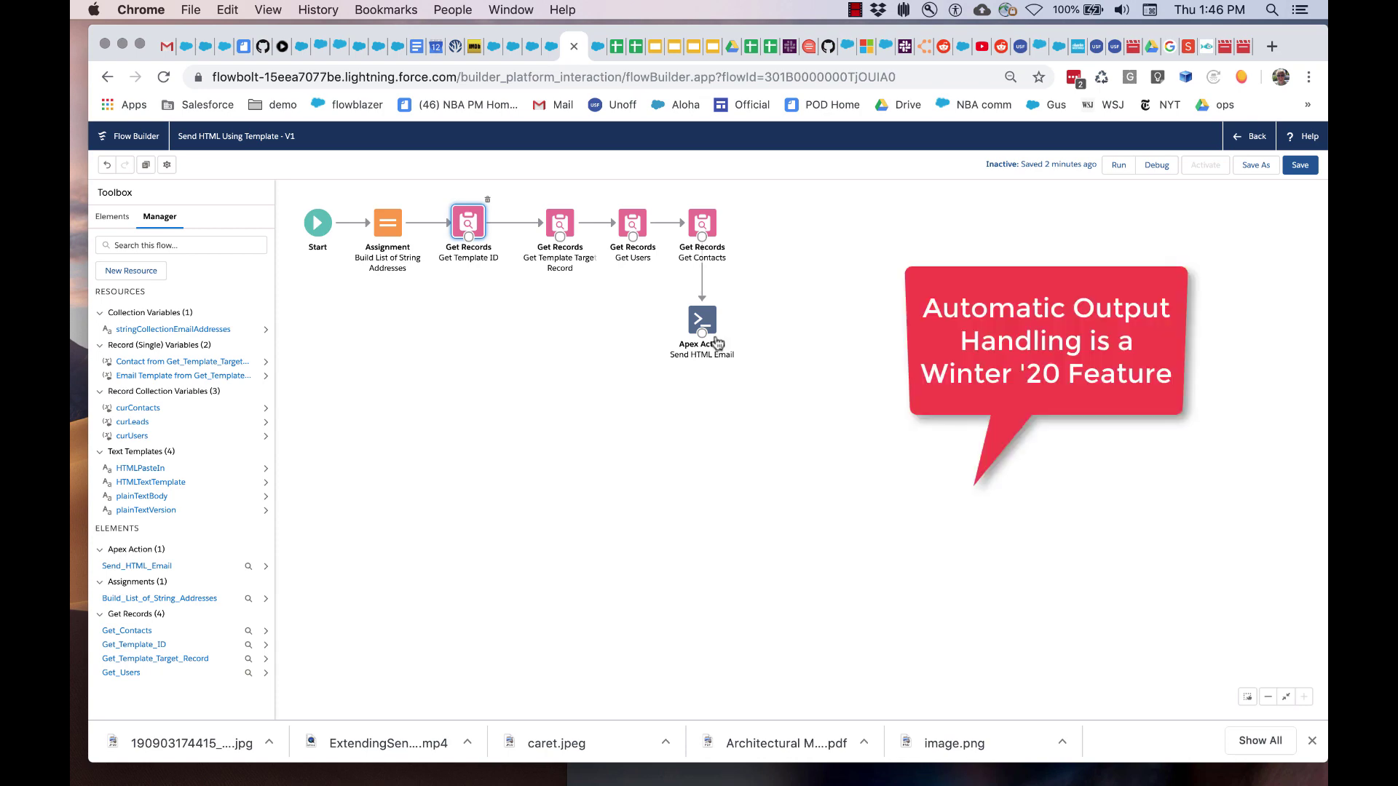
# - Set the Send HTML Email action's templateID to {!Get_Template_ID.Id} and confirm
pyautogui.doubleClick(701, 318)
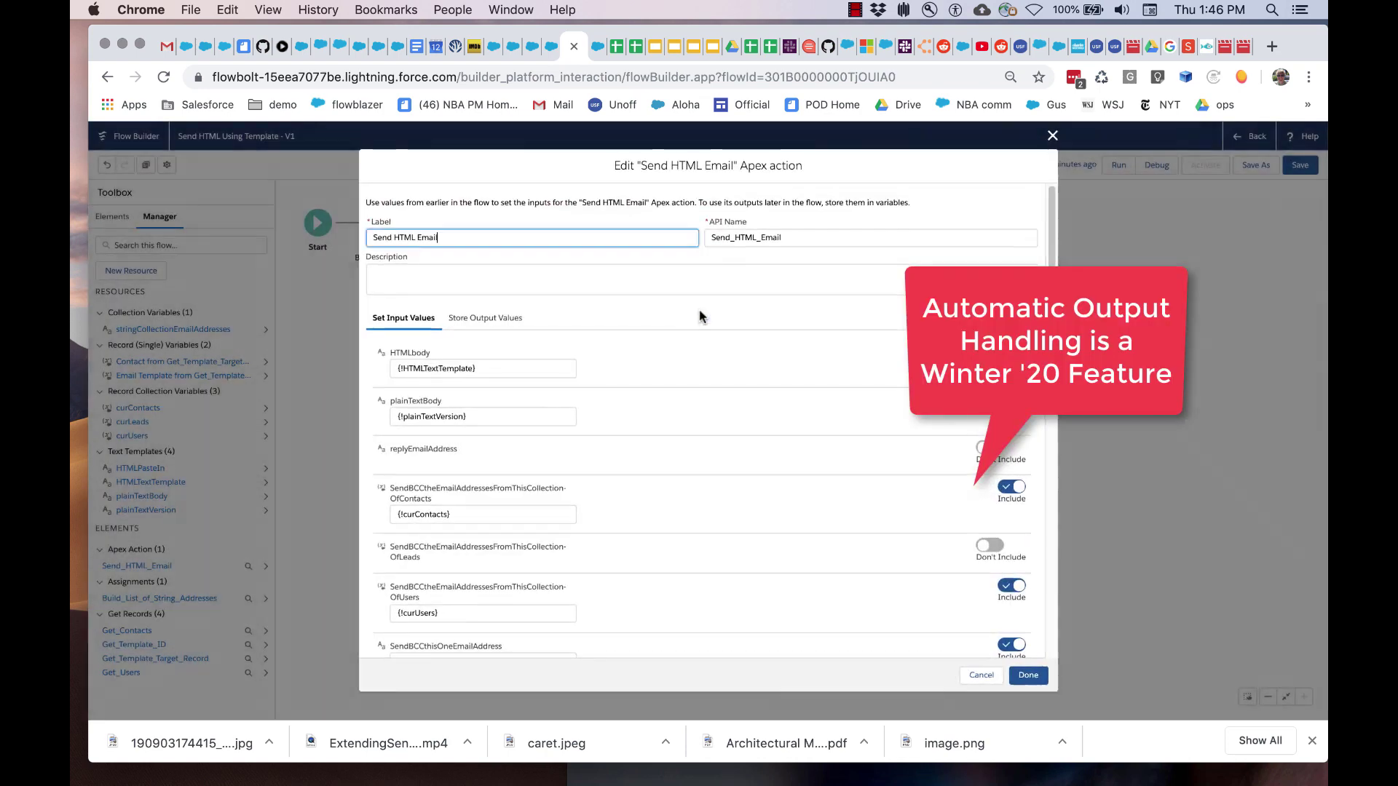
pyautogui.scroll(-10, 758, 474)
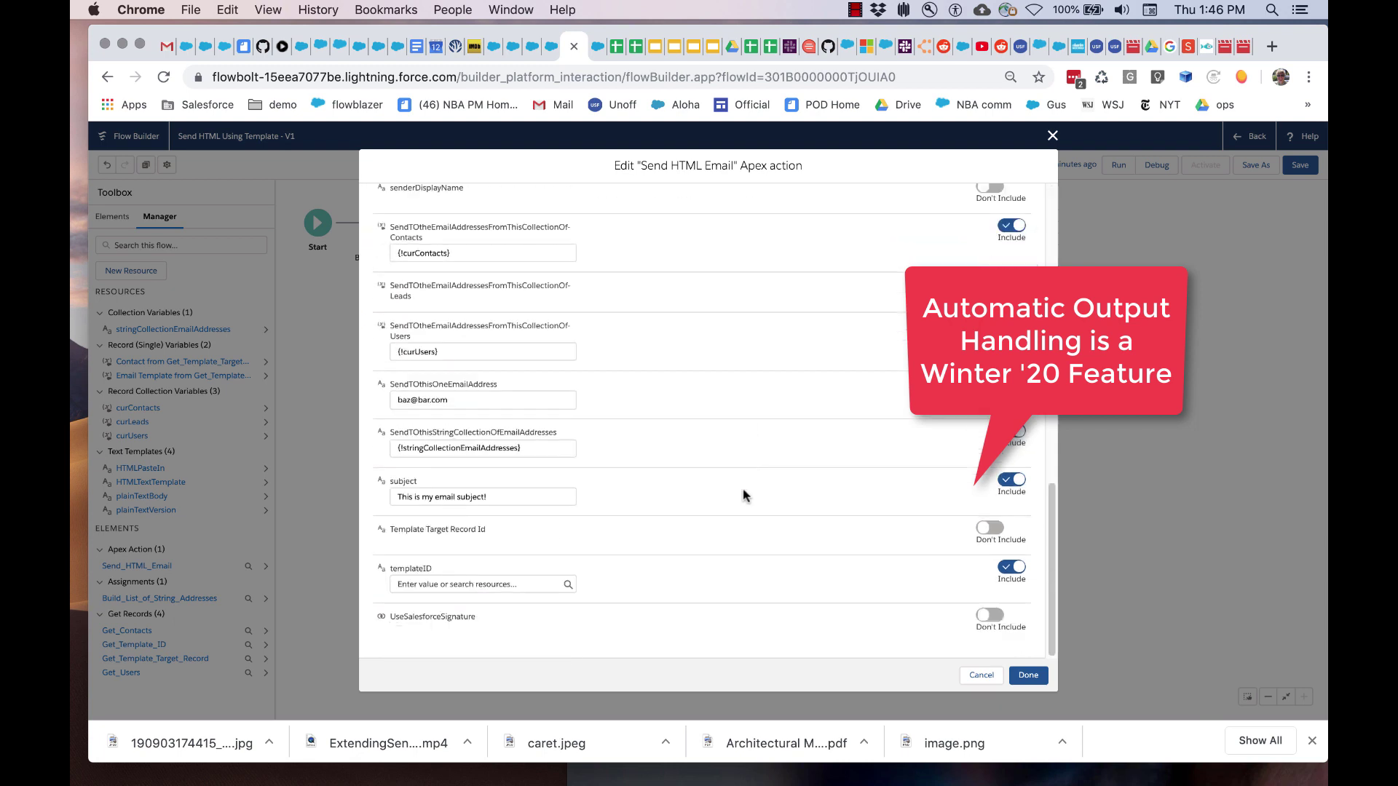
pyautogui.click(510, 586)
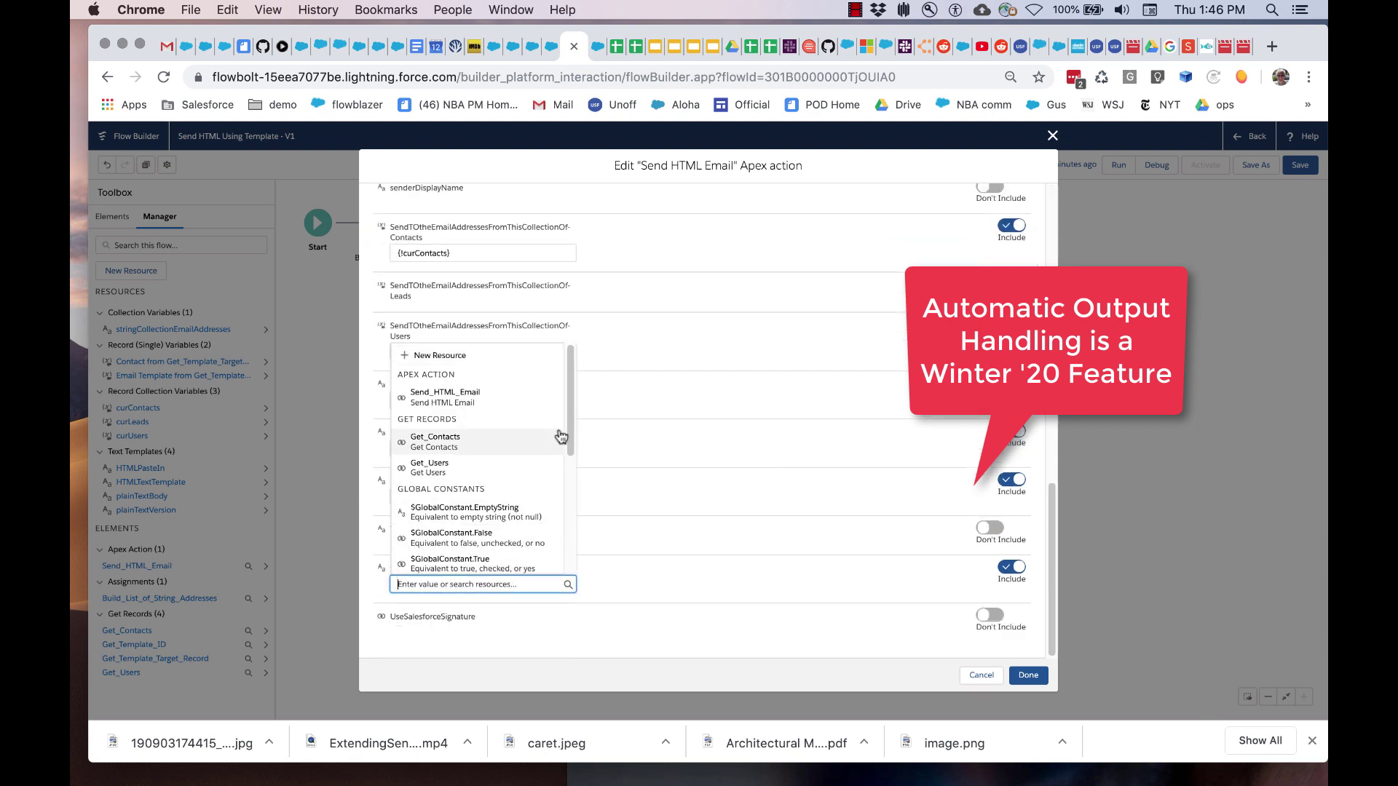
pyautogui.moveTo(574, 418); pyautogui.dragTo(574, 453)
pyautogui.scroll(-3, 474, 452)
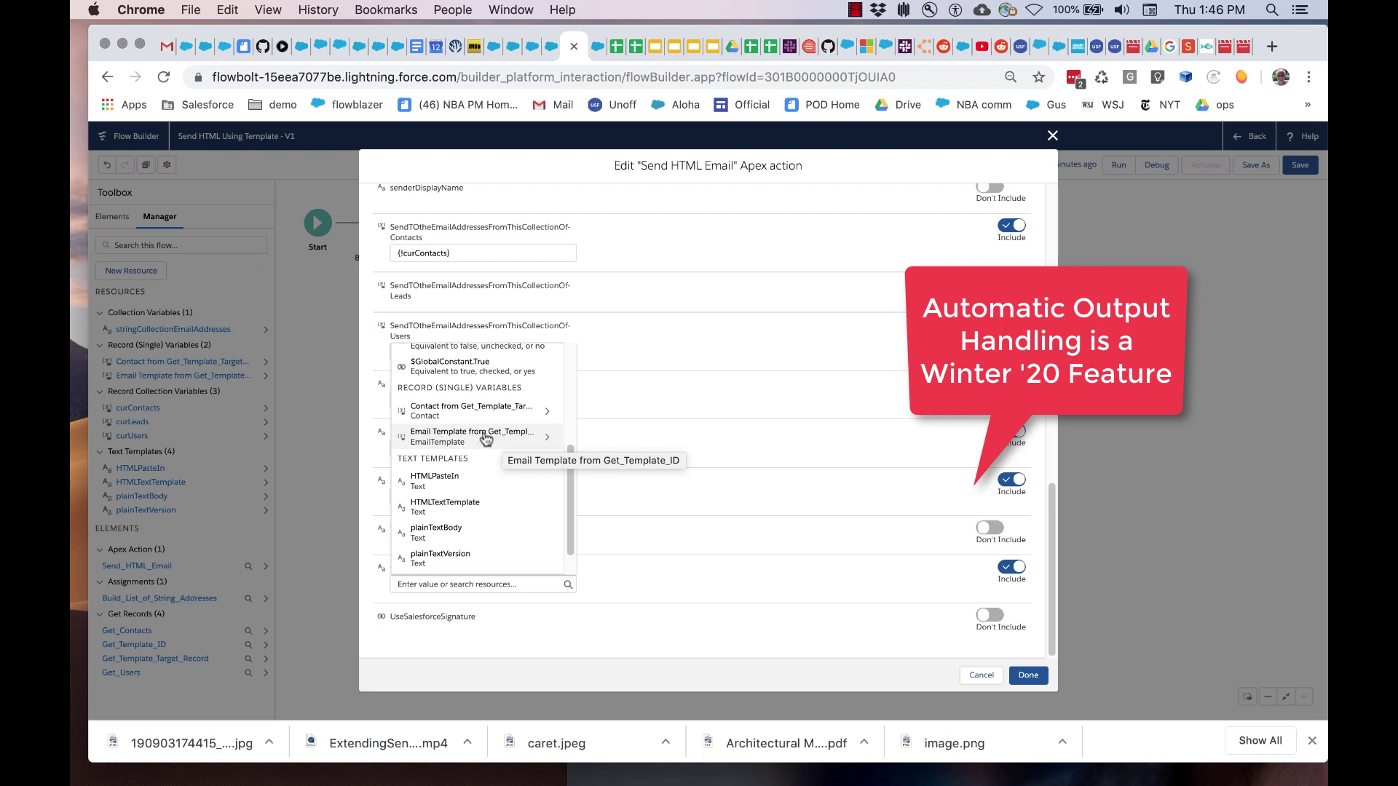
pyautogui.click(549, 441)
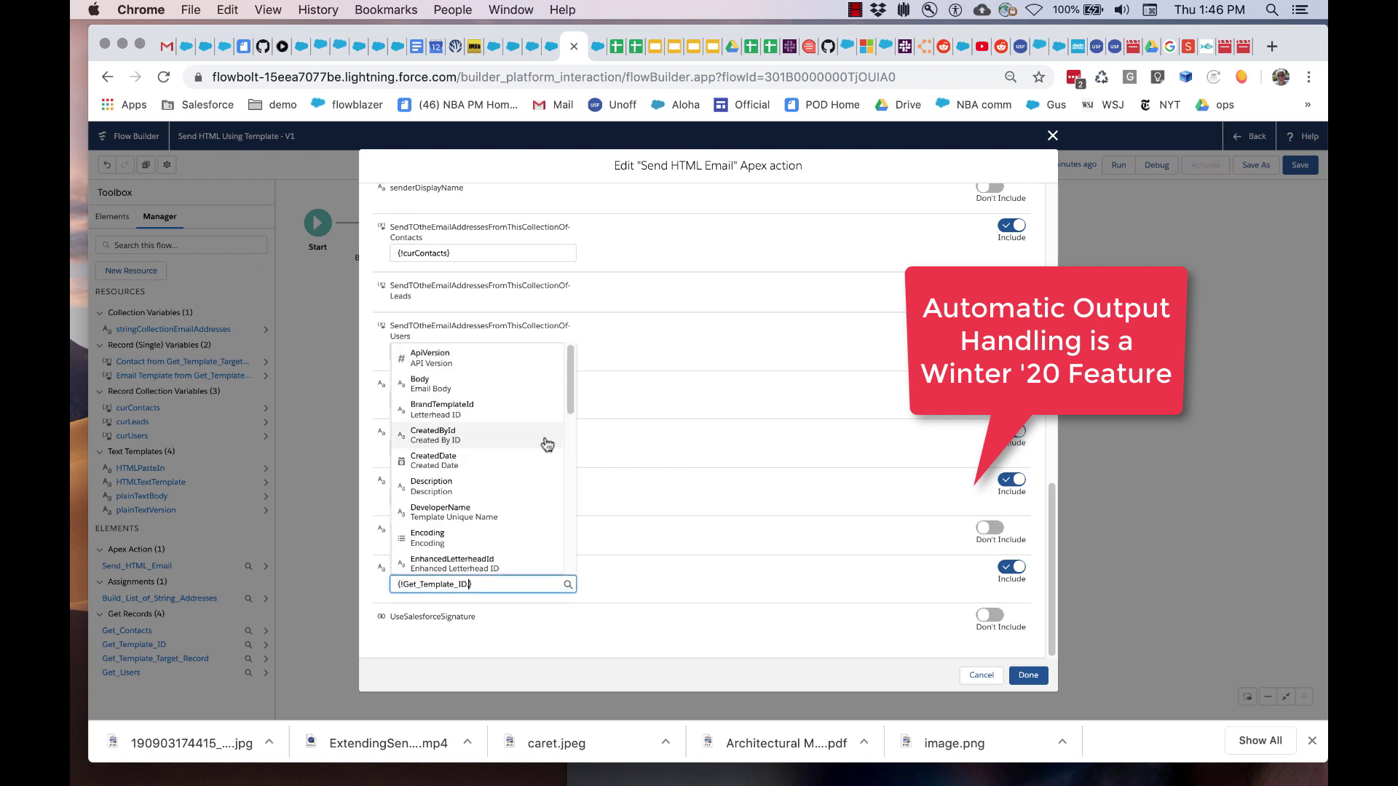
pyautogui.scroll(-5, 547, 444)
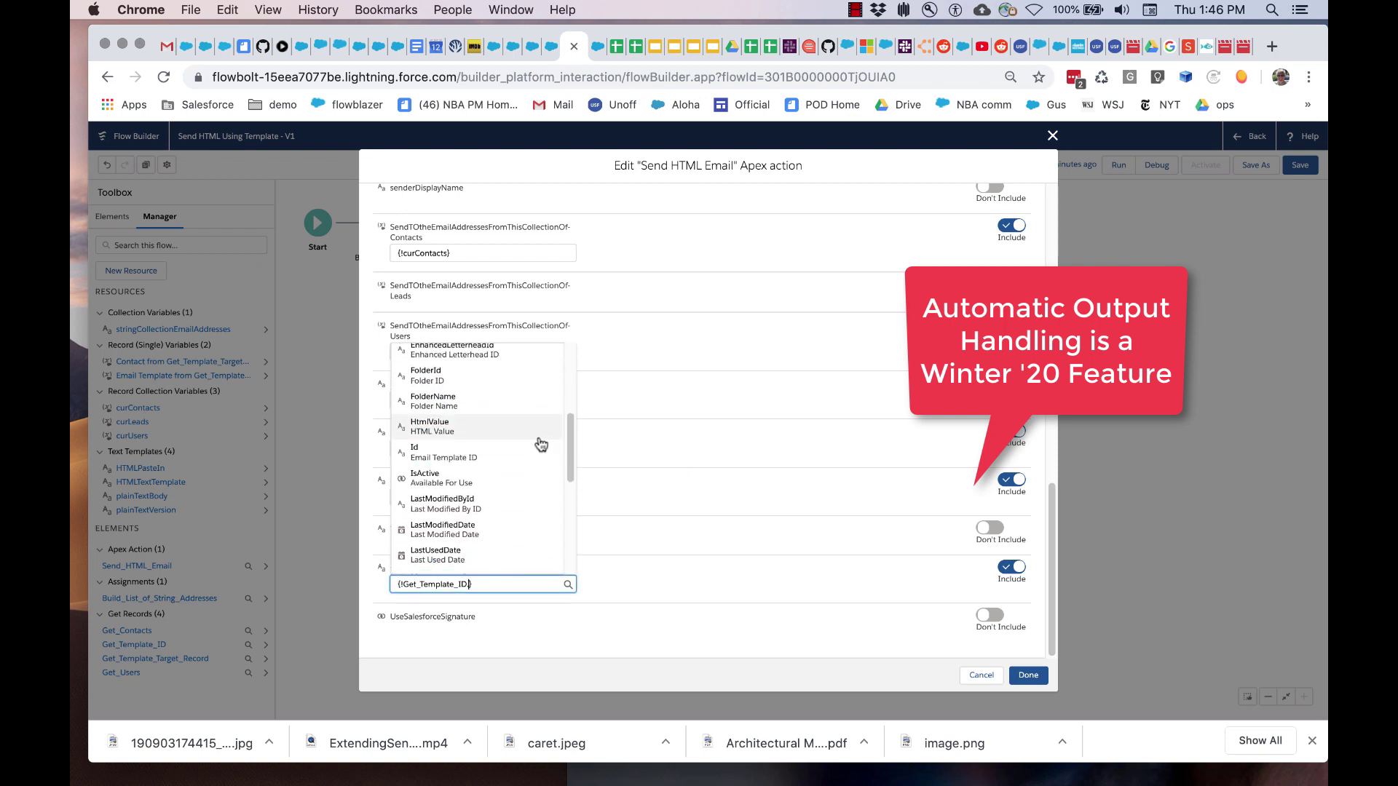
pyautogui.click(476, 444)
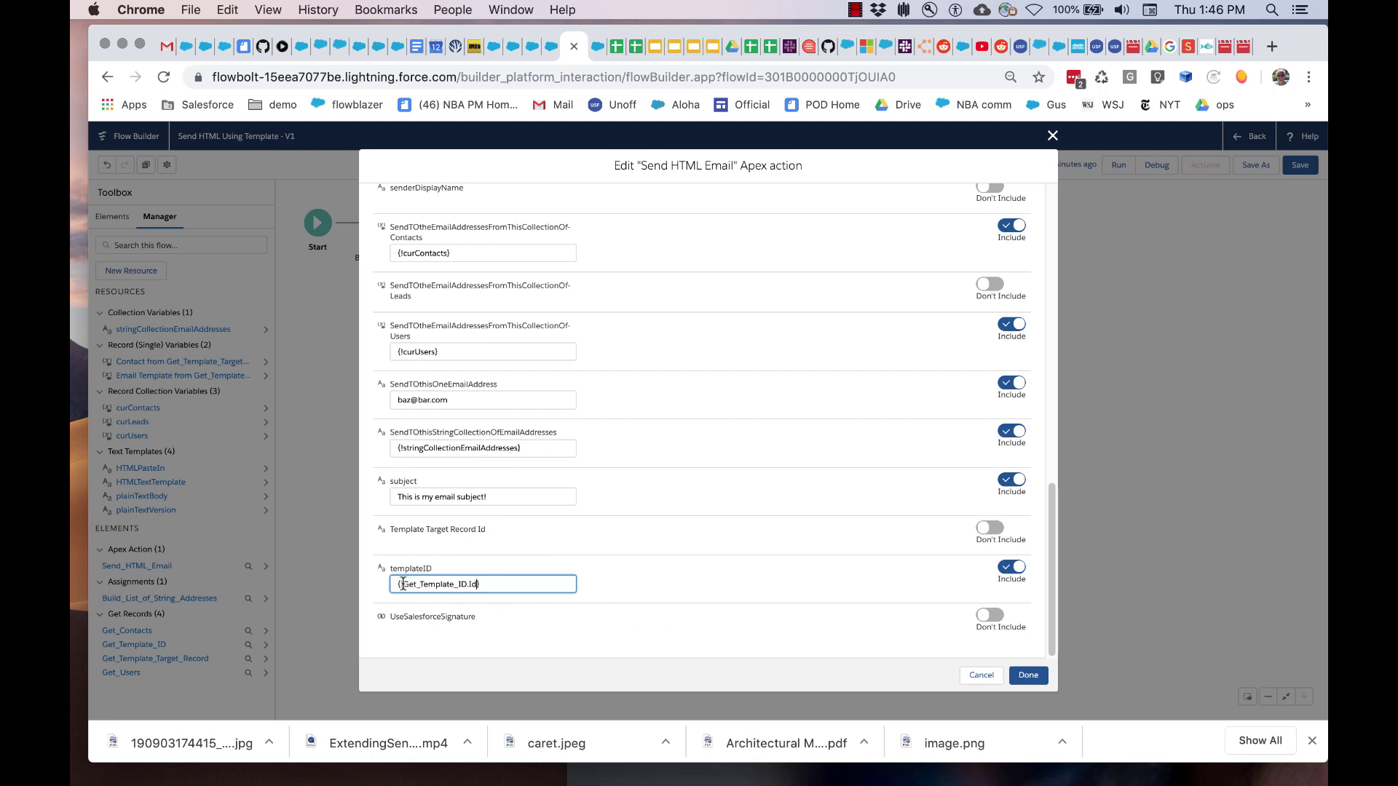
pyautogui.moveTo(403, 584); pyautogui.dragTo(470, 585)
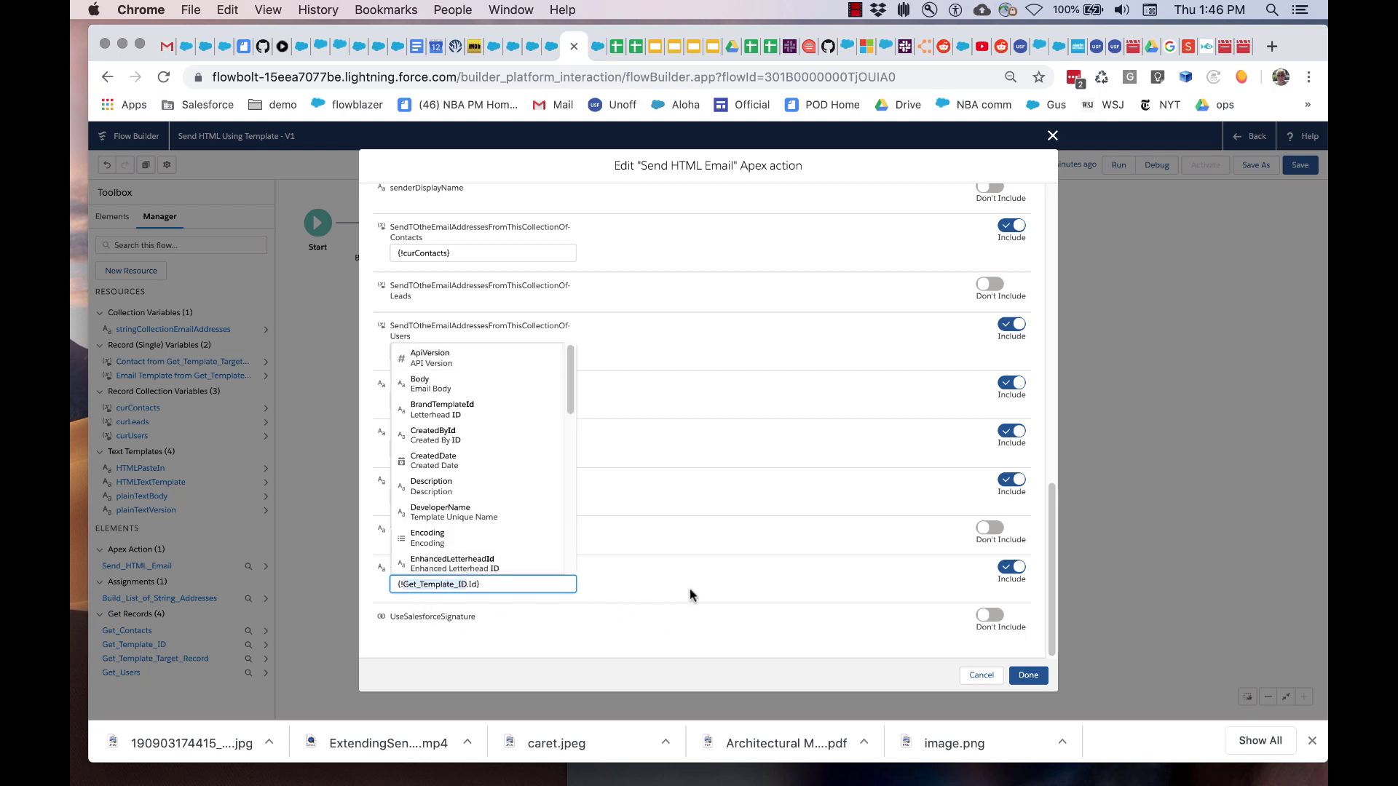
pyautogui.click(790, 610)
pyautogui.click(1028, 675)
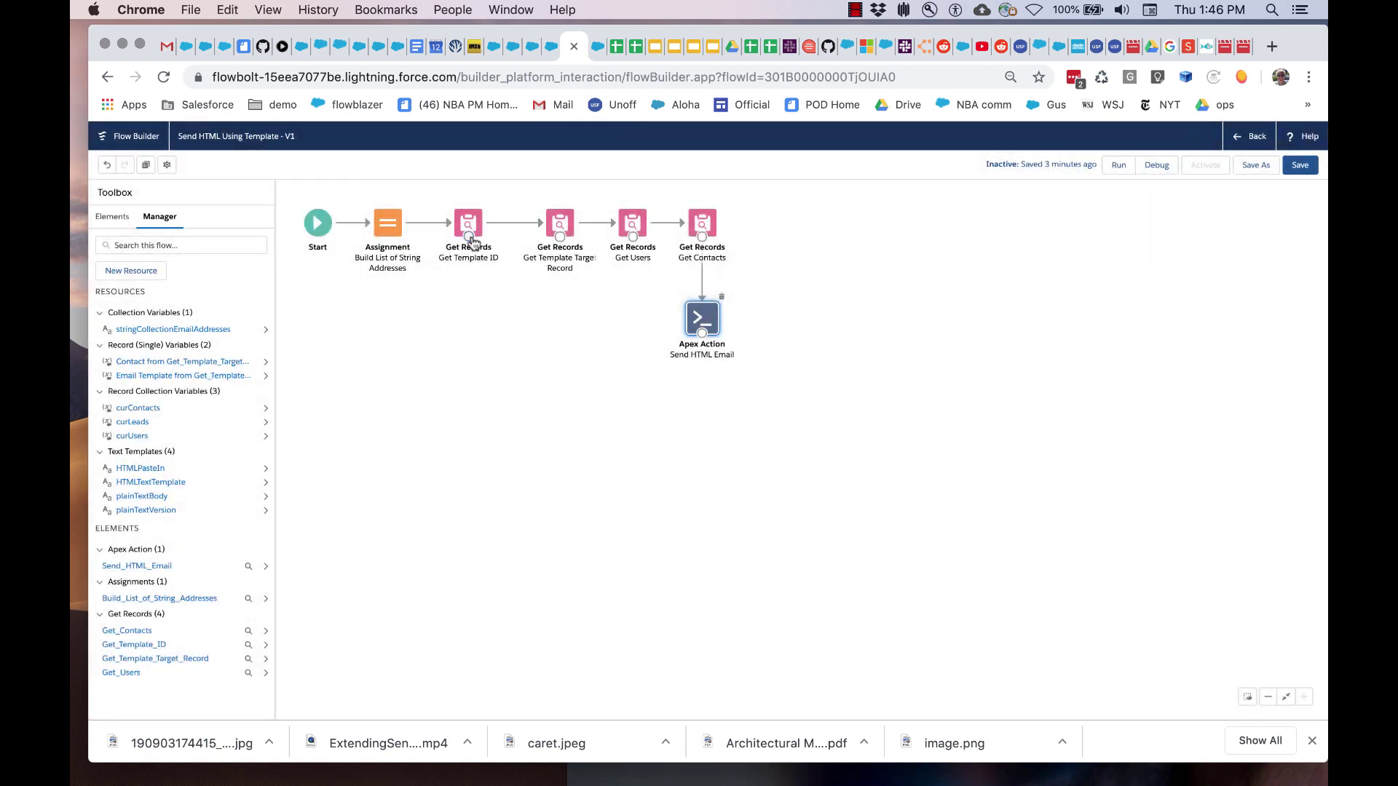
pyautogui.doubleClick(466, 221)
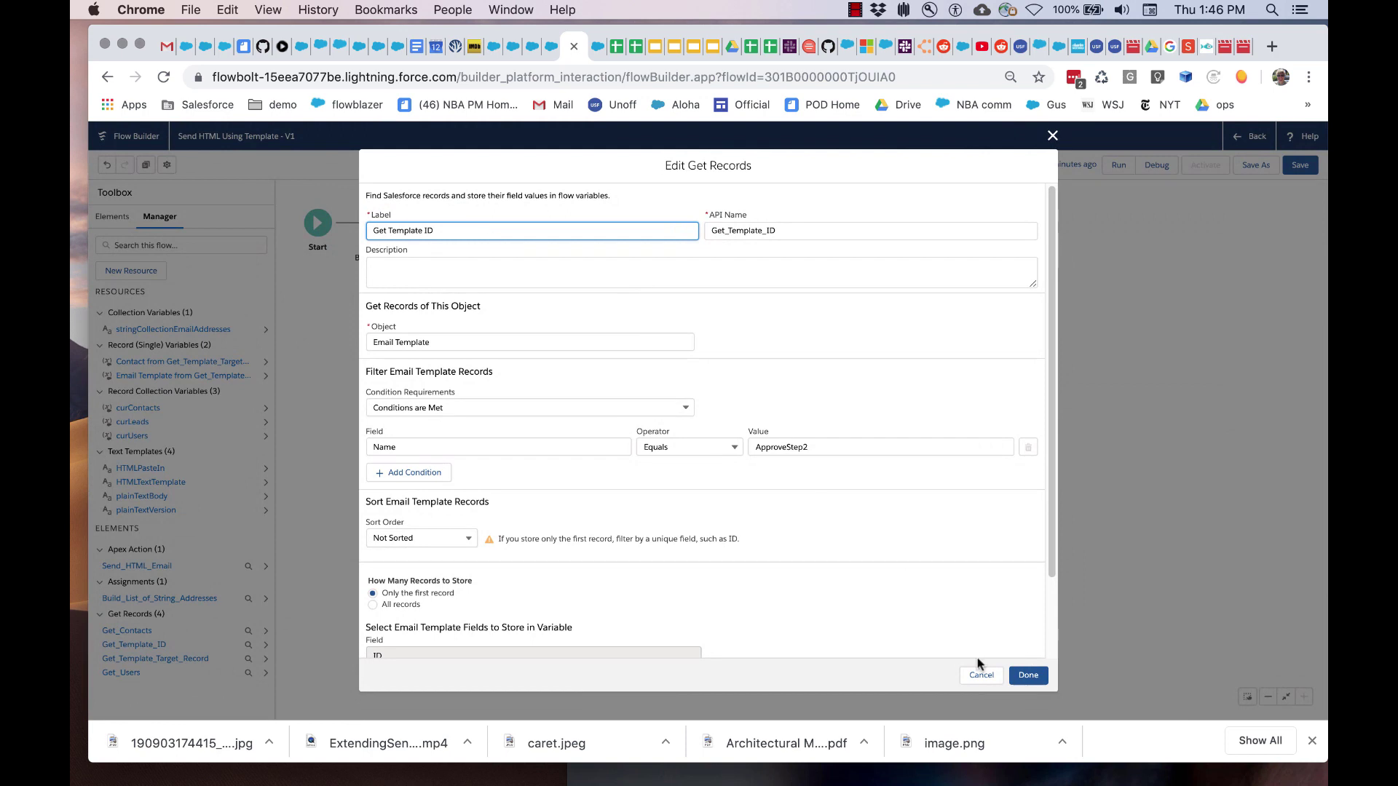
pyautogui.scroll(-3, 943, 549)
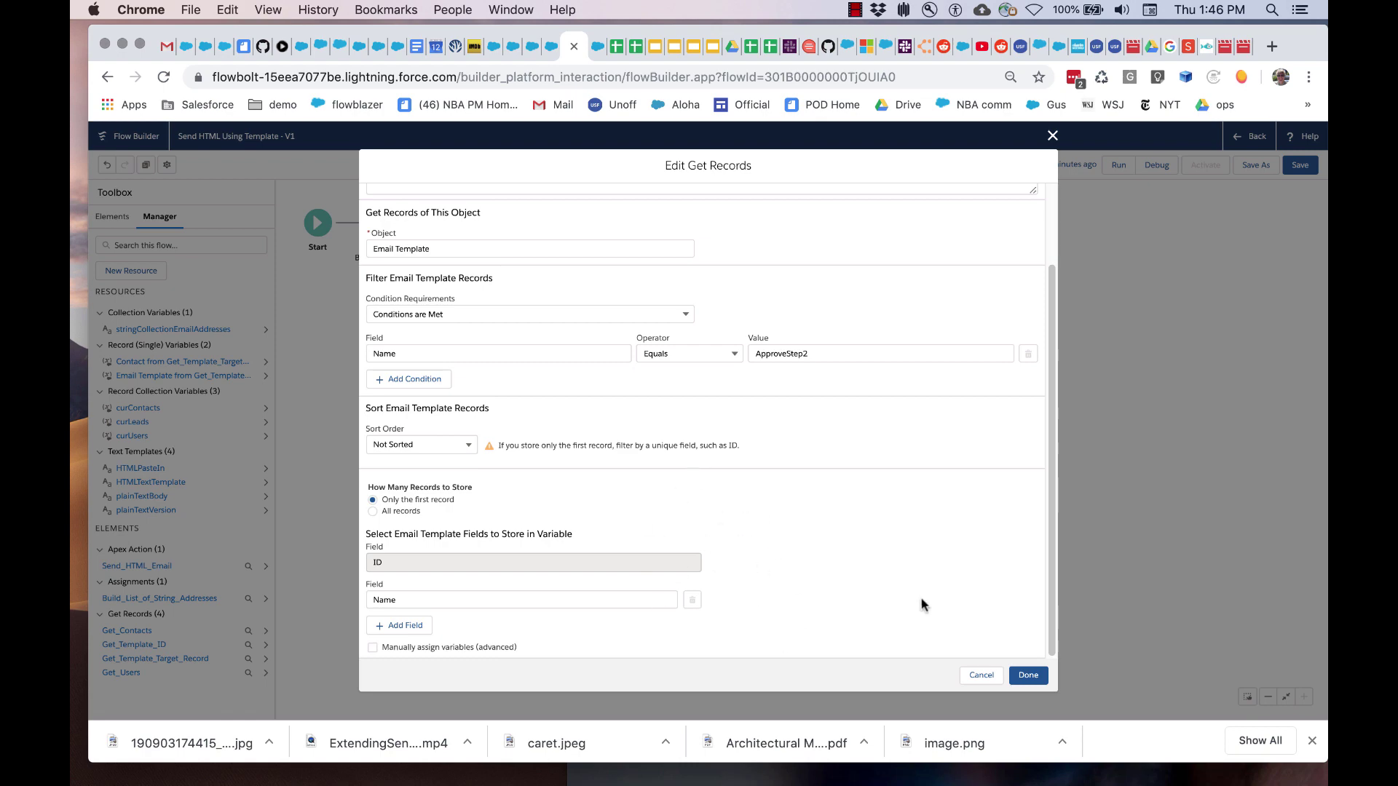
pyautogui.click(1027, 674)
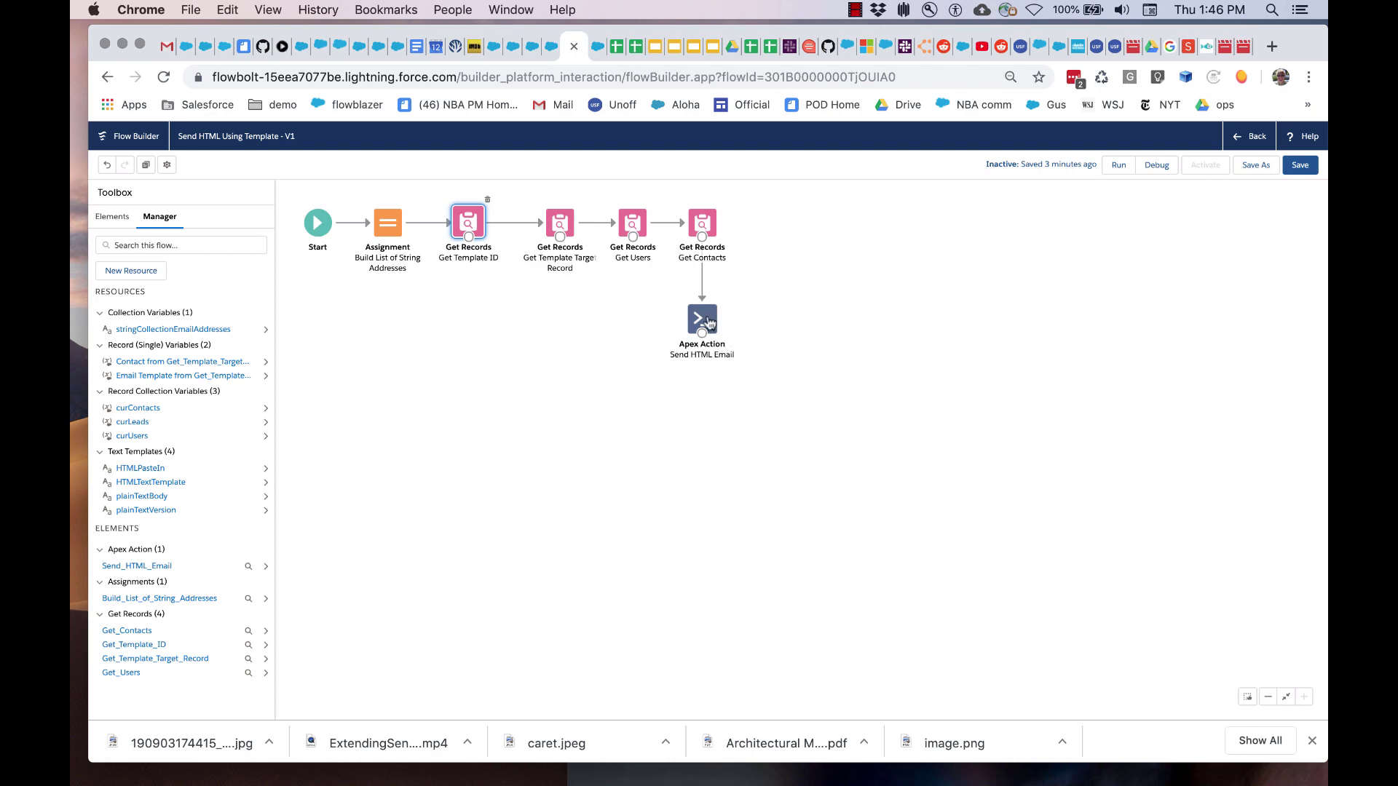
# - Switch the Send HTML Email action's Template Target Record Id input to Include and select its label
pyautogui.doubleClick(706, 321)
pyautogui.scroll(-10, 703, 577)
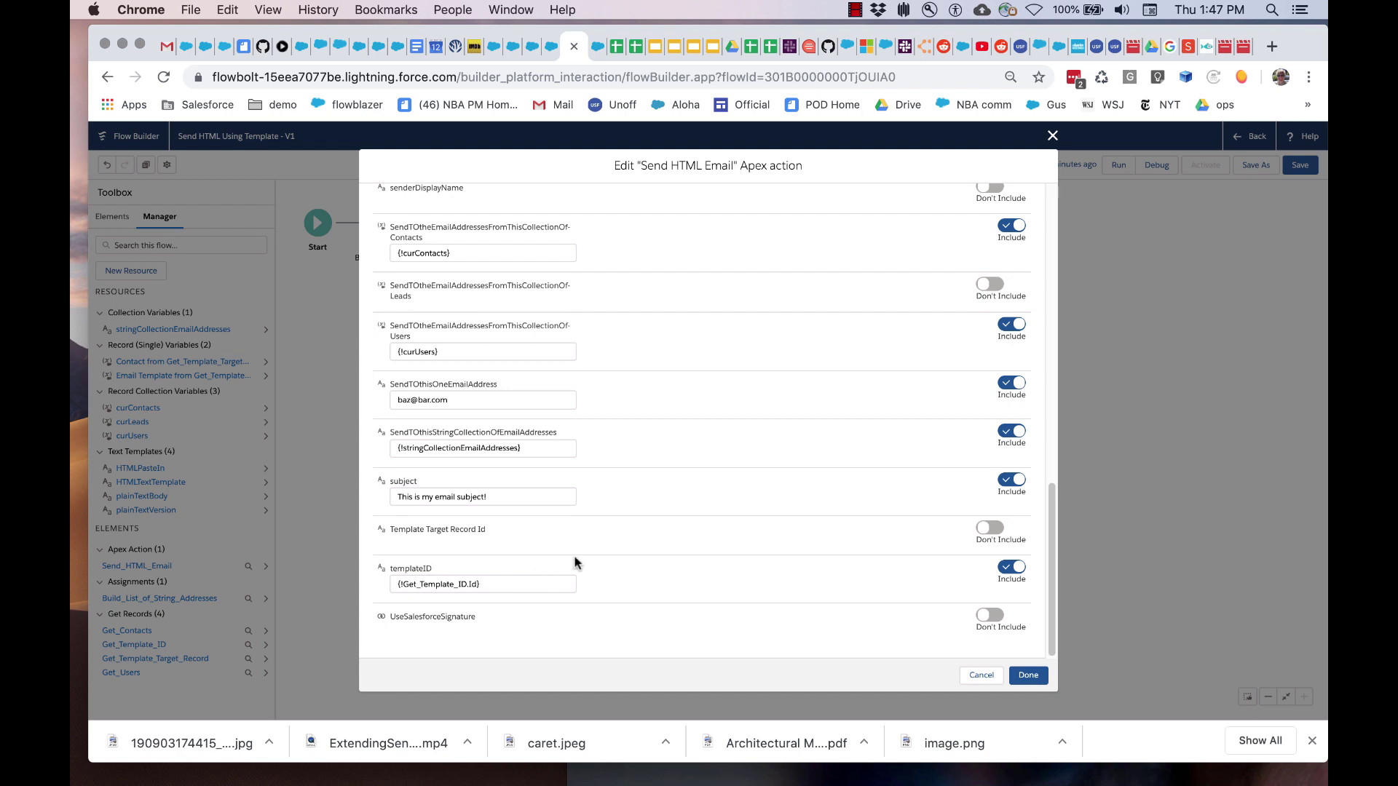
pyautogui.click(993, 531)
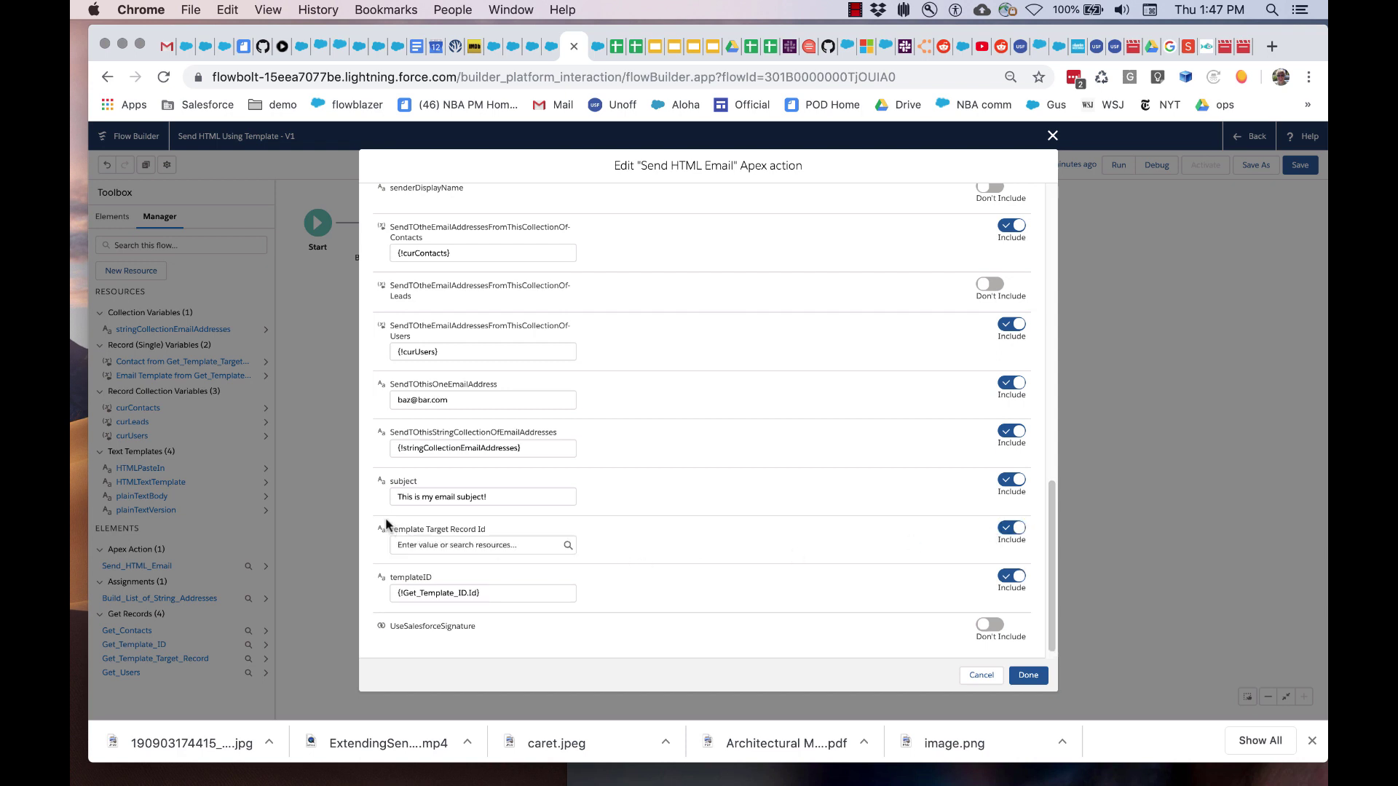
pyautogui.tripleClick(491, 531)
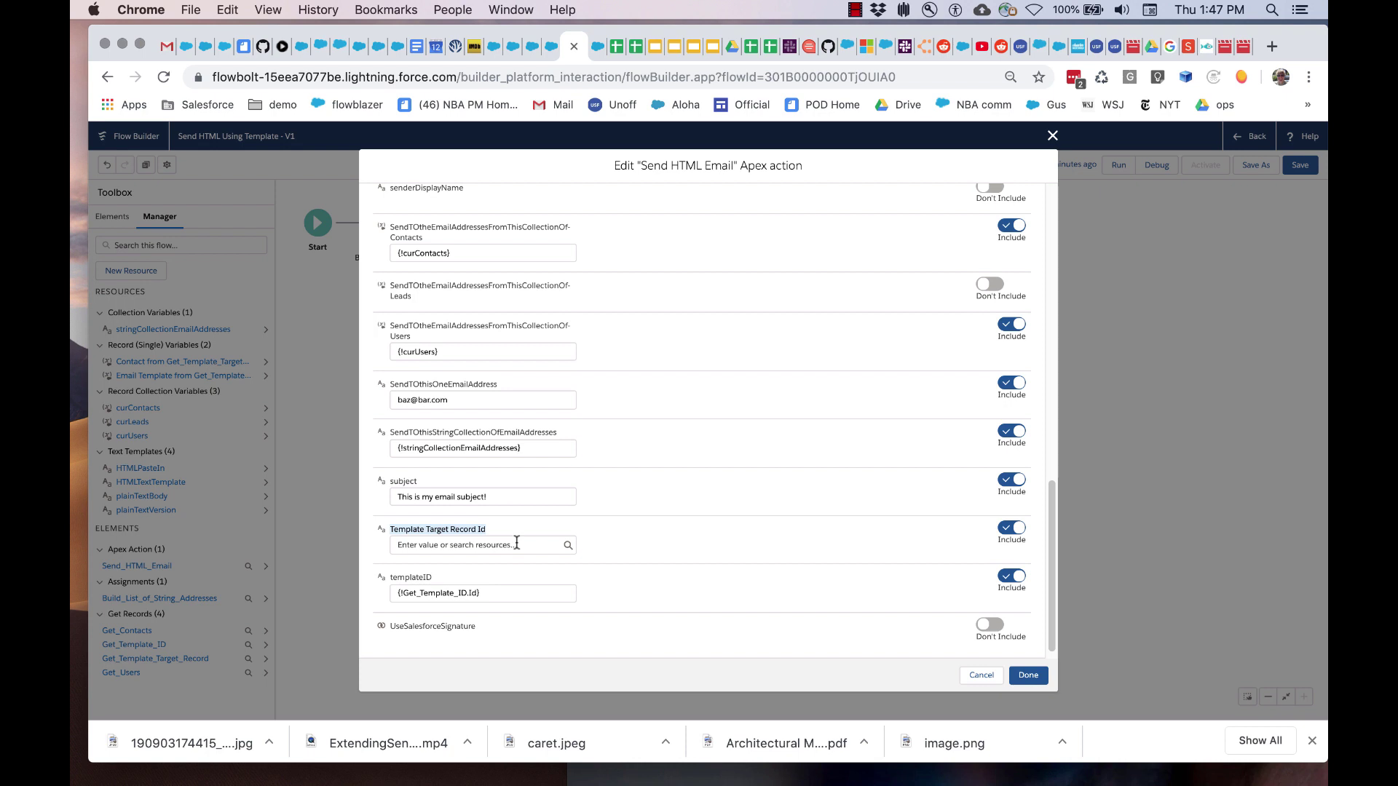
# - Open ApproveStep2 in edit mode and highlight its Recipient.Name and Recipient.Birthdate merge fields
pyautogui.click(504, 48)
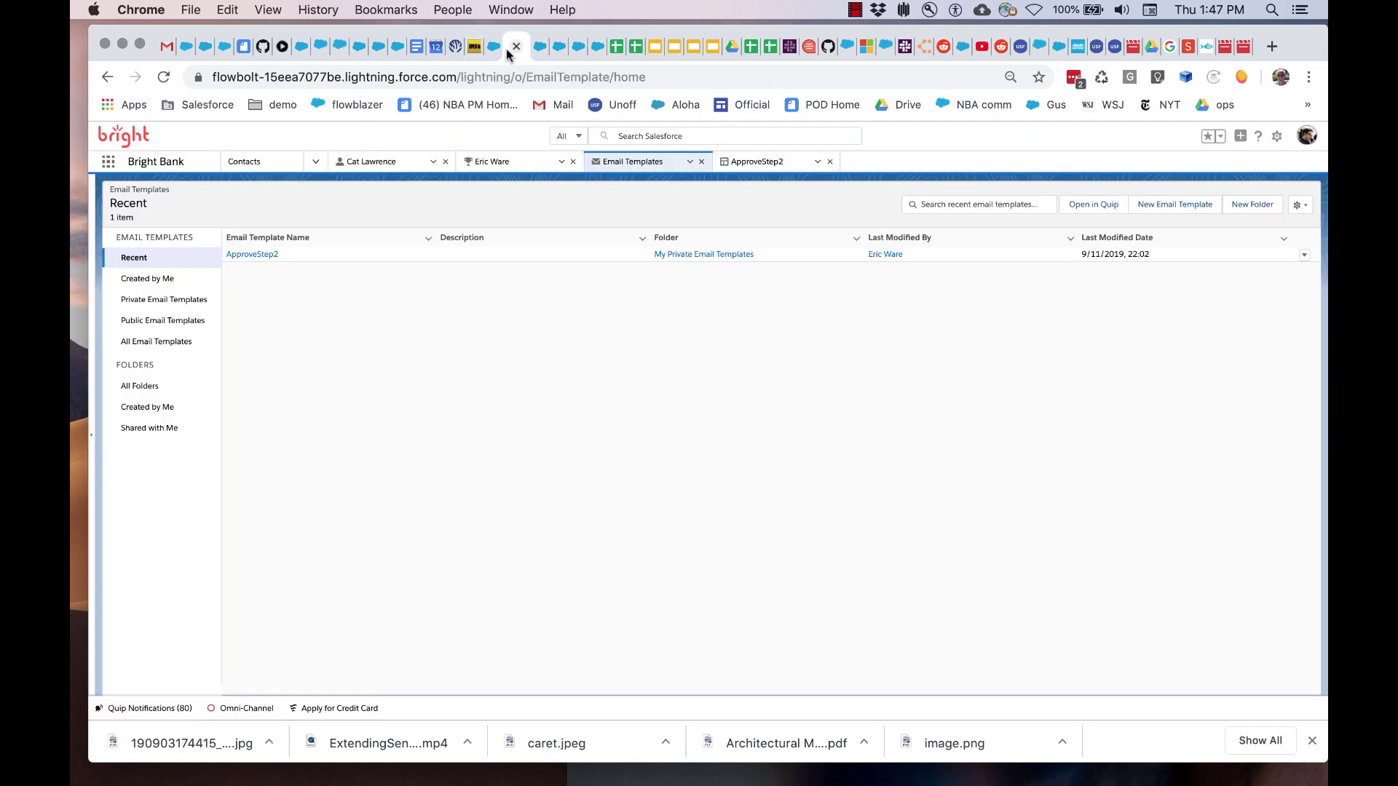
pyautogui.click(259, 255)
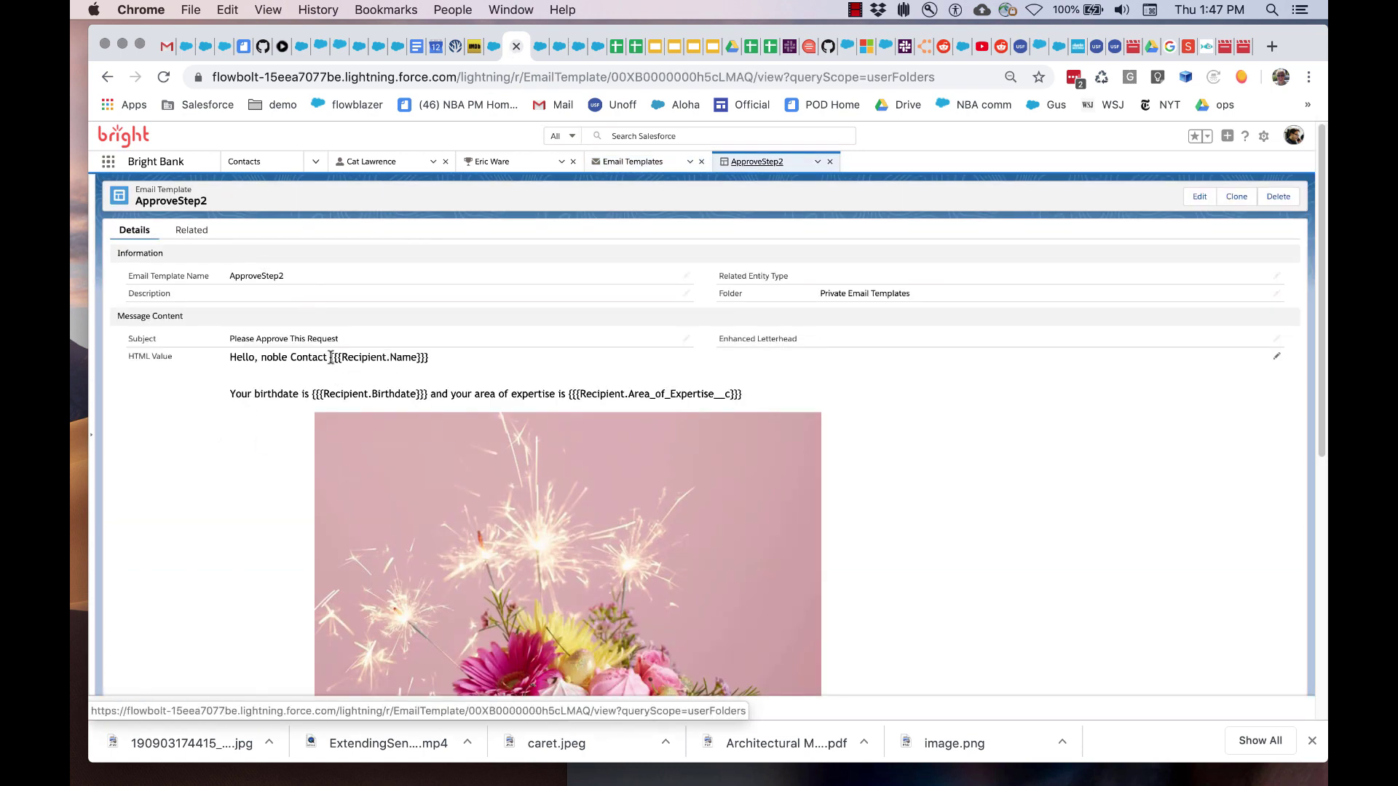
pyautogui.moveTo(330, 358); pyautogui.dragTo(432, 362)
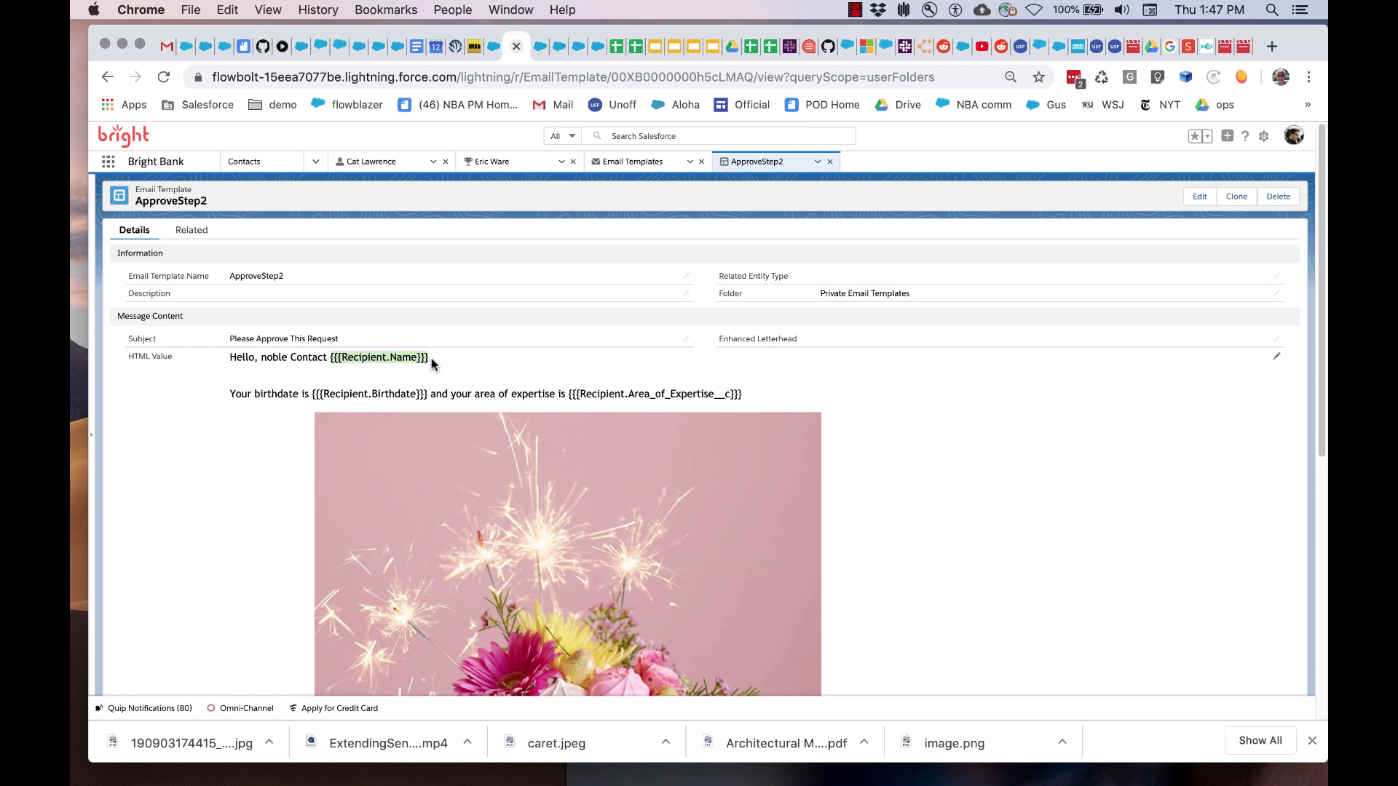
pyautogui.doubleClick(432, 362)
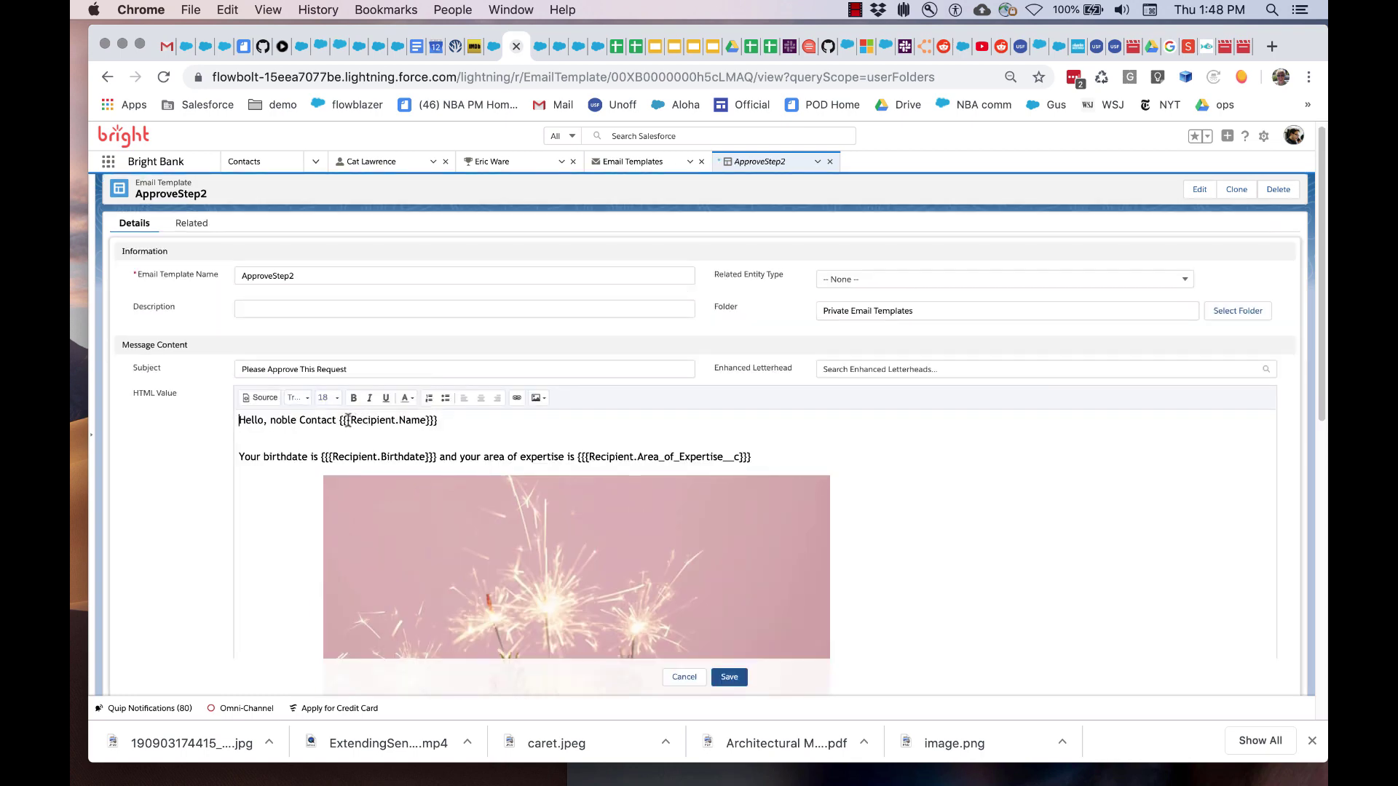
pyautogui.moveTo(340, 421); pyautogui.dragTo(448, 419)
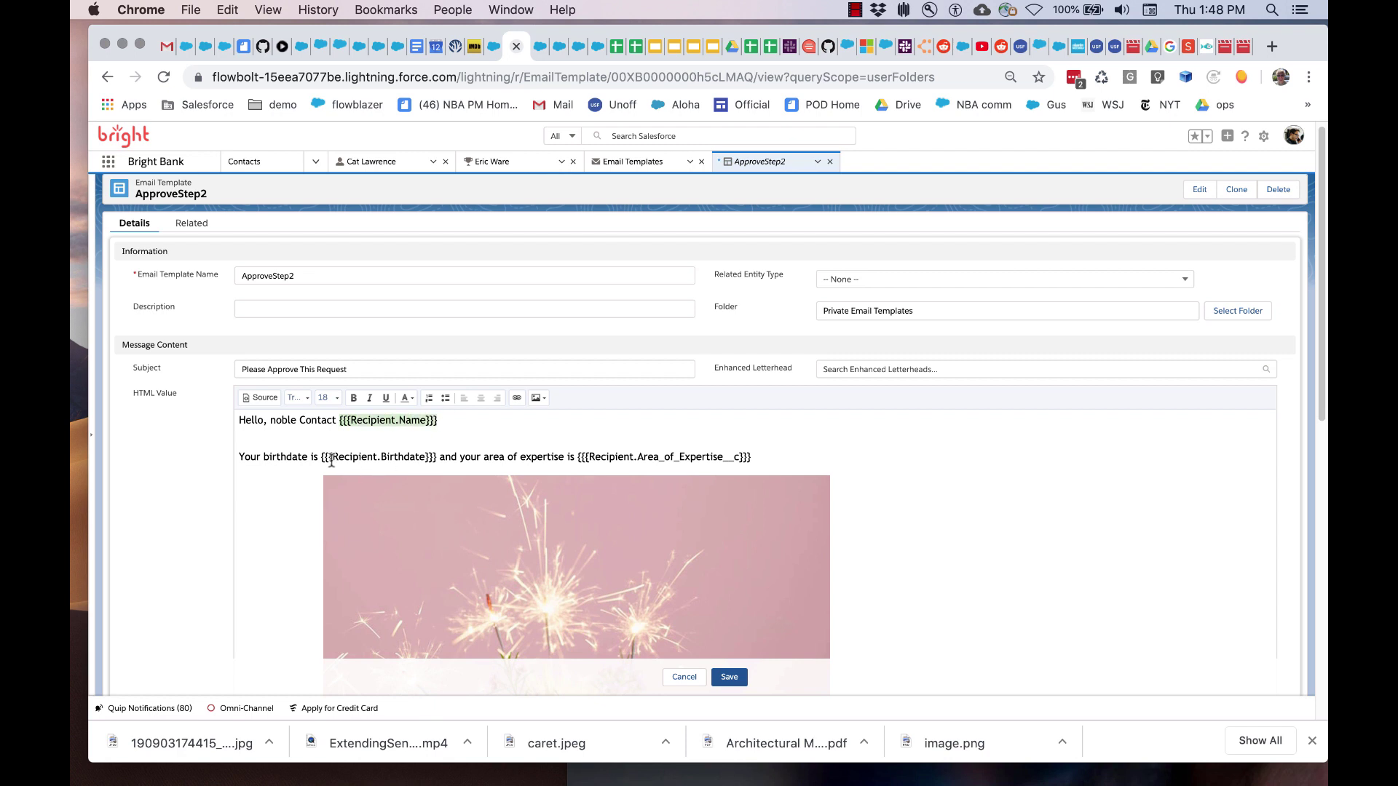
pyautogui.moveTo(321, 458); pyautogui.dragTo(371, 422)
# - Cancel the template edit and close the Send HTML Email action settings
pyautogui.click(683, 677)
pyautogui.hotkey('ctrl', 'Tab')
pyautogui.hotkey('ctrl', 'Tab')
pyautogui.hotkey('ctrl', 'Tab')
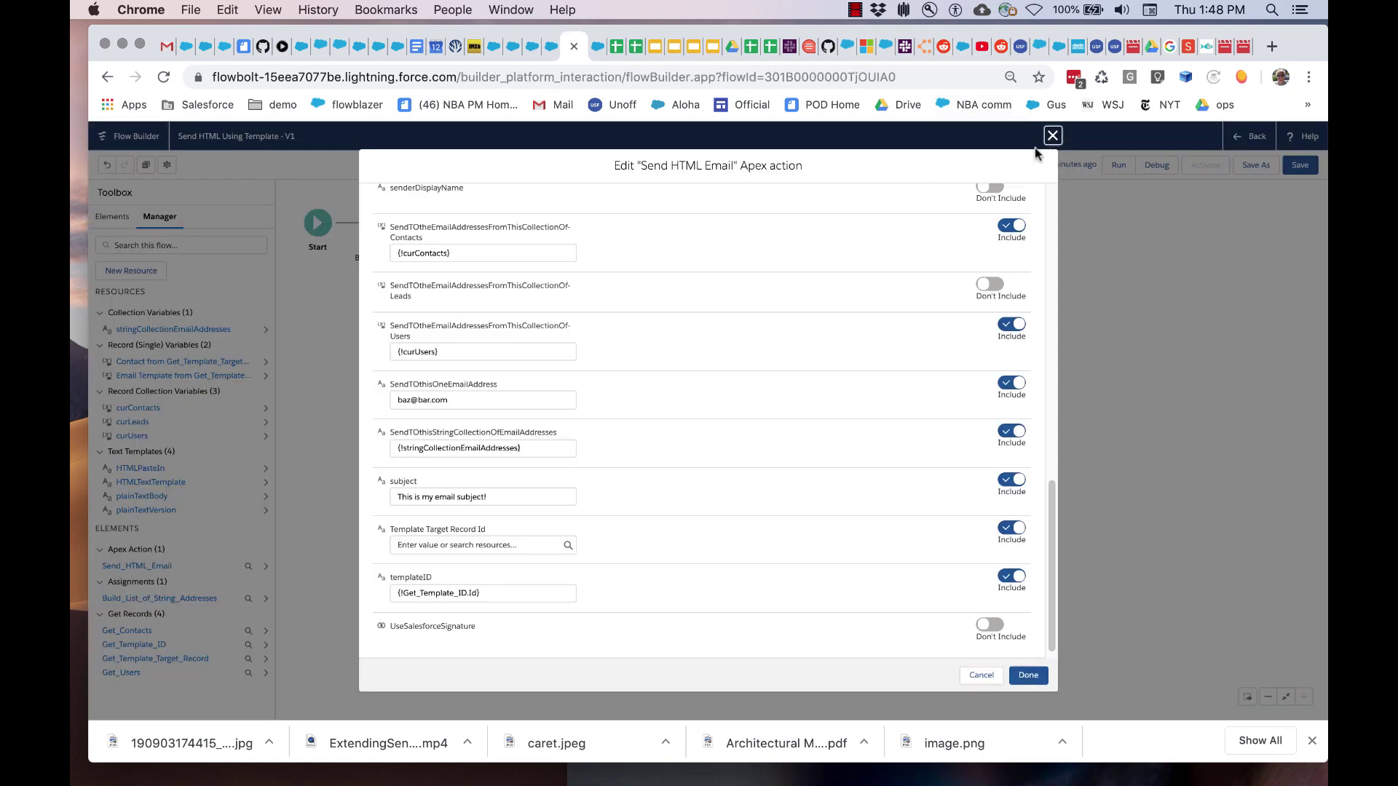
pyautogui.click(1053, 135)
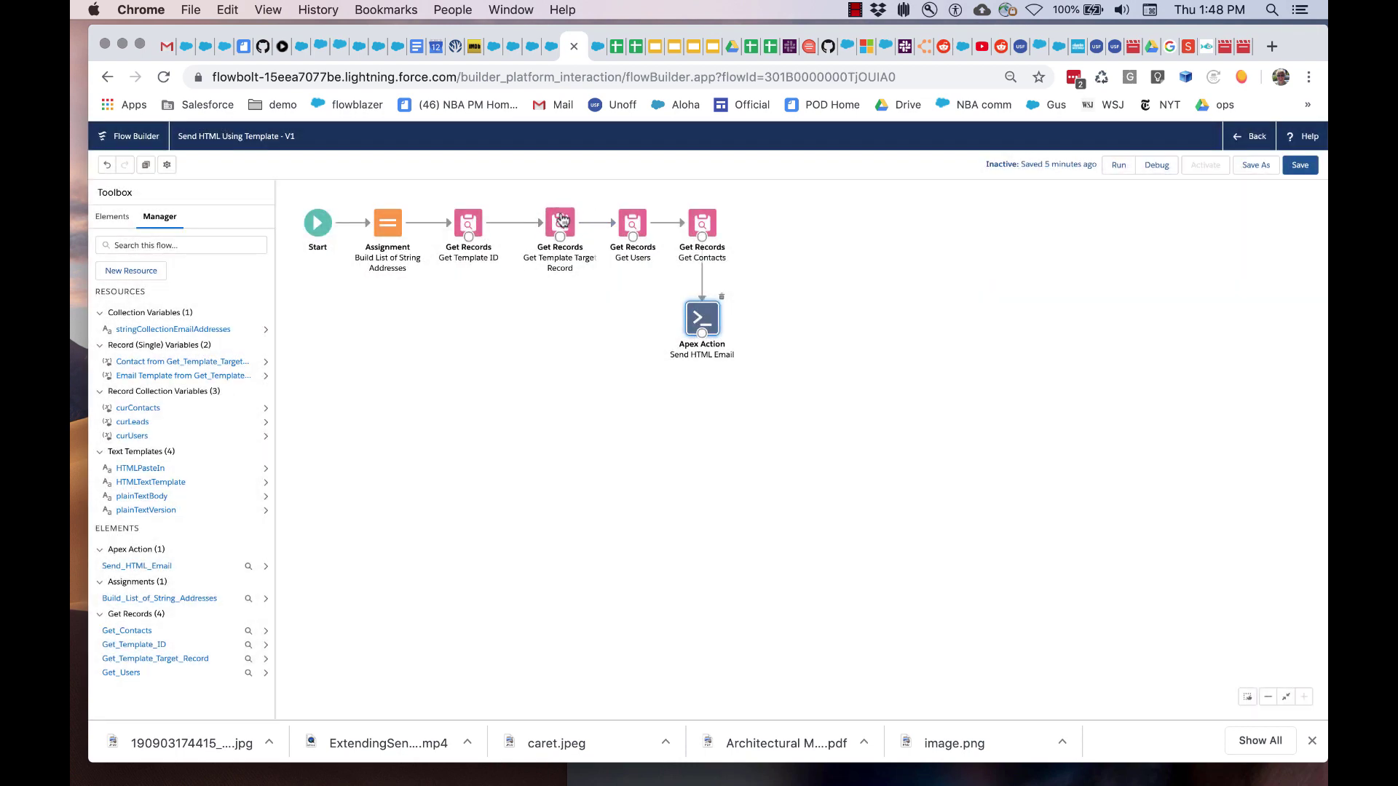
# - Inspect the Get Template Target Record FirstName filter, then switch to the matching contact's record
pyautogui.doubleClick(561, 218)
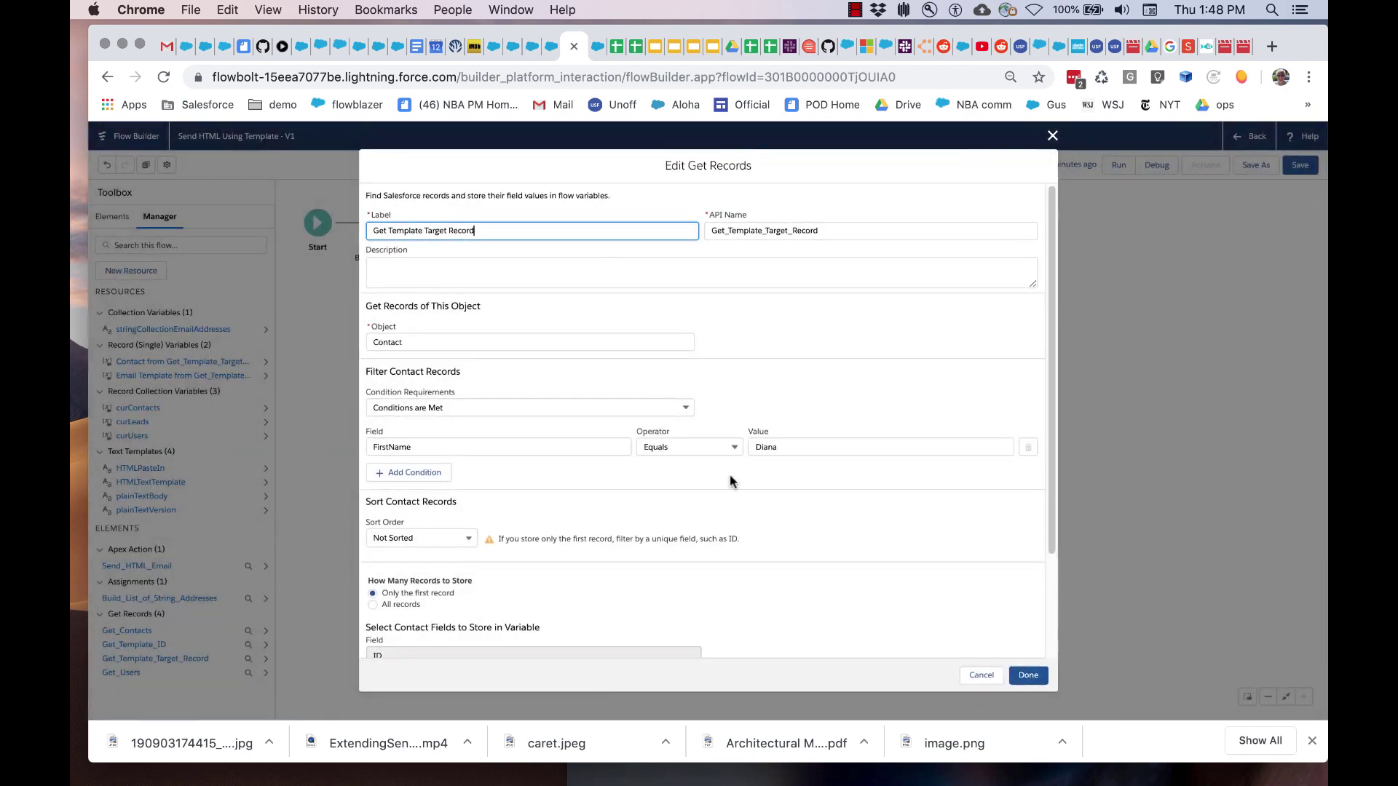
pyautogui.click(365, 445)
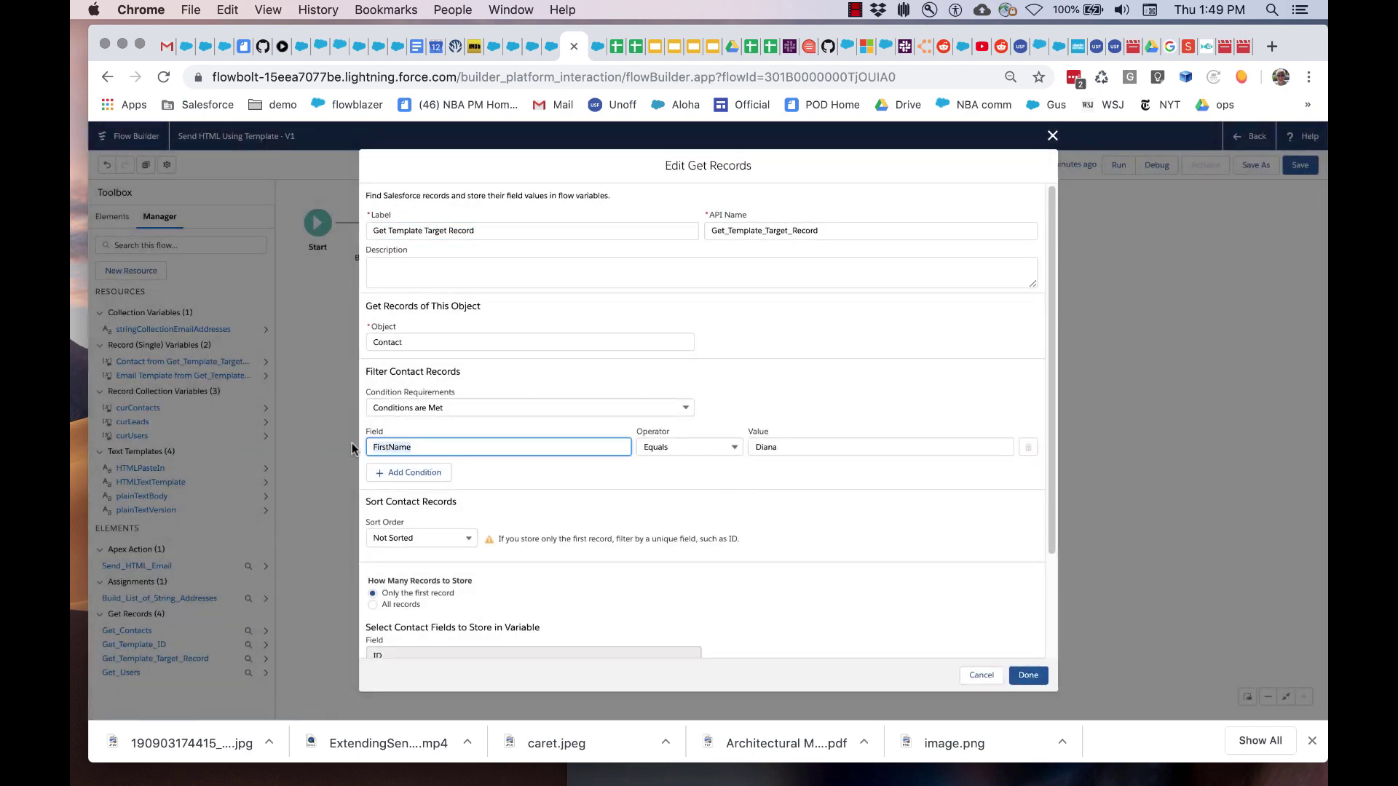
pyautogui.click(756, 447)
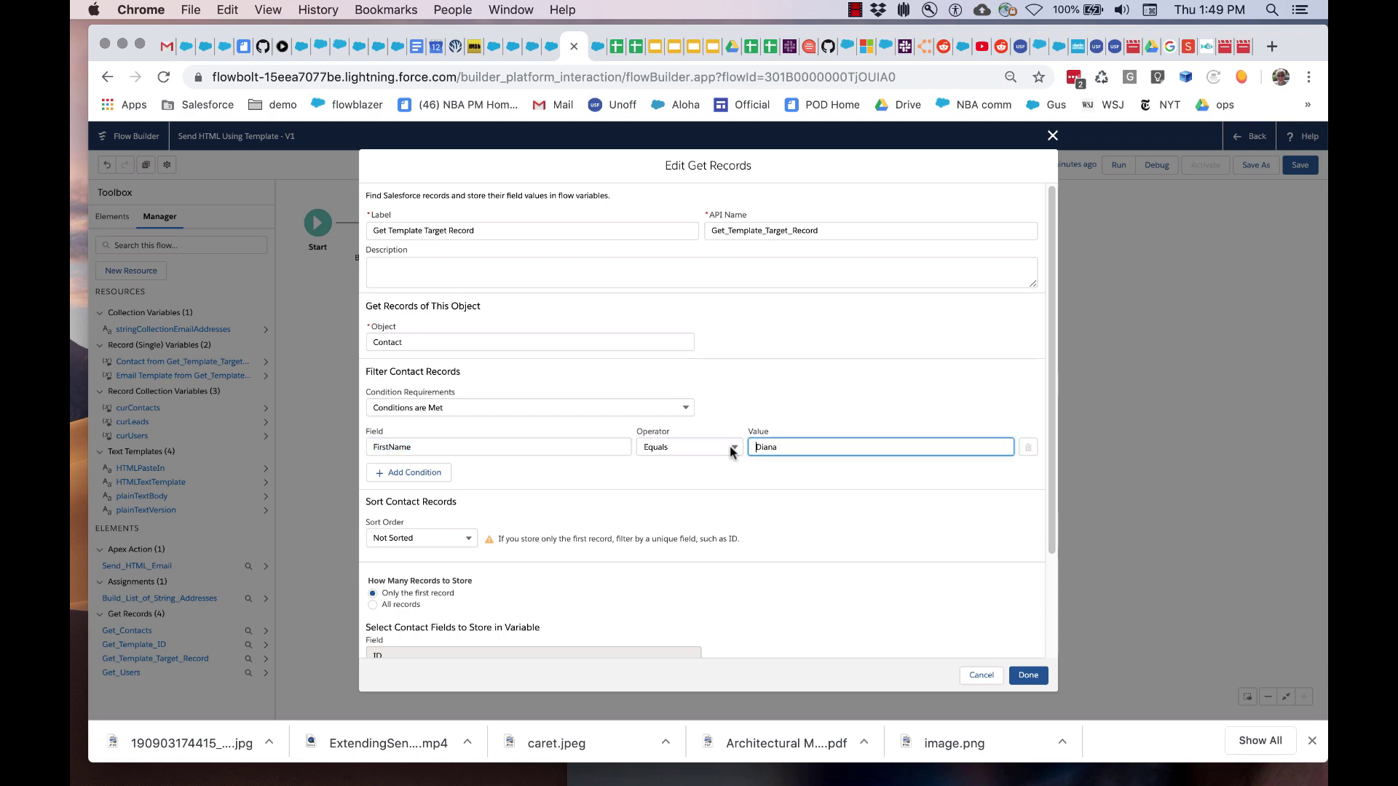
pyautogui.click(679, 494)
pyautogui.click(497, 48)
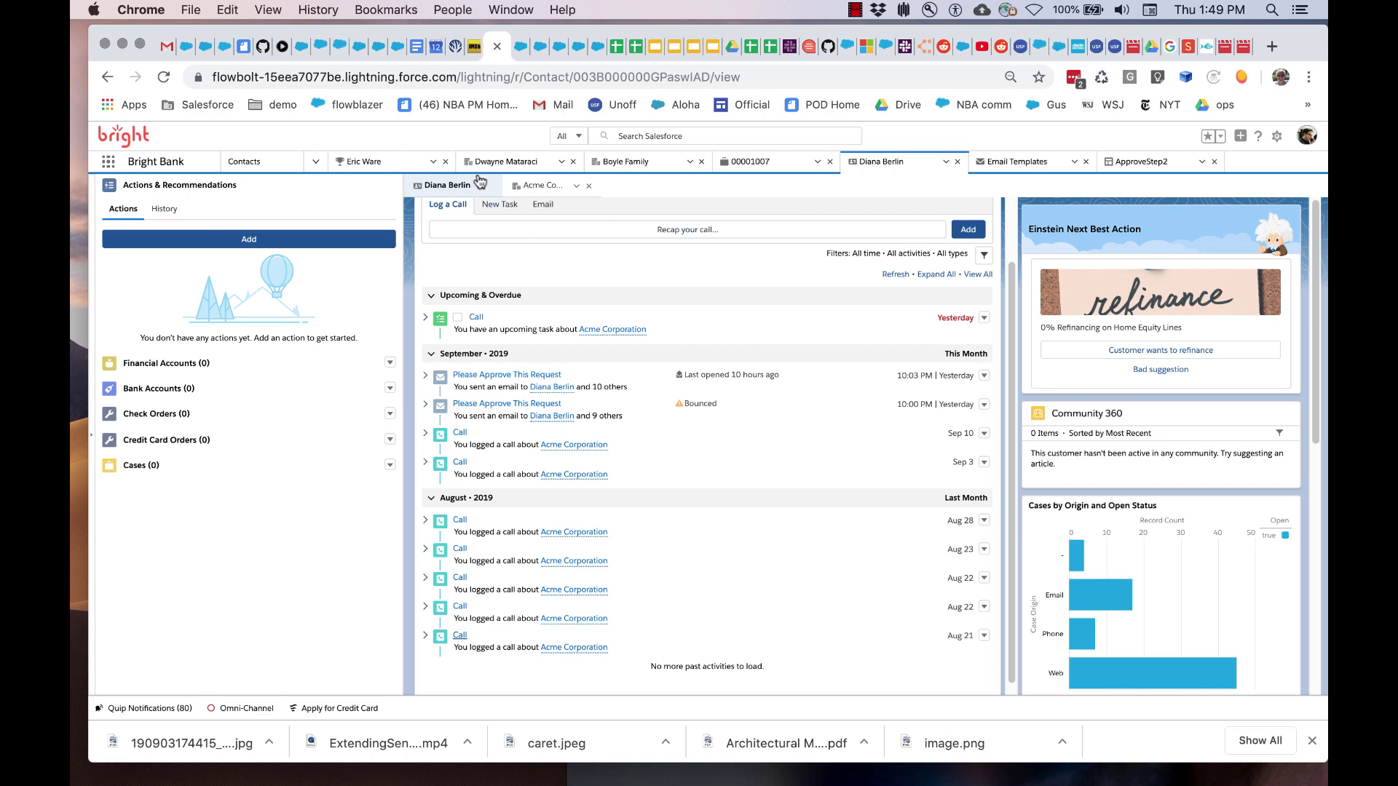
# - Show the contact's details and highlight its Birthdate value
pyautogui.scroll(5, 542, 302)
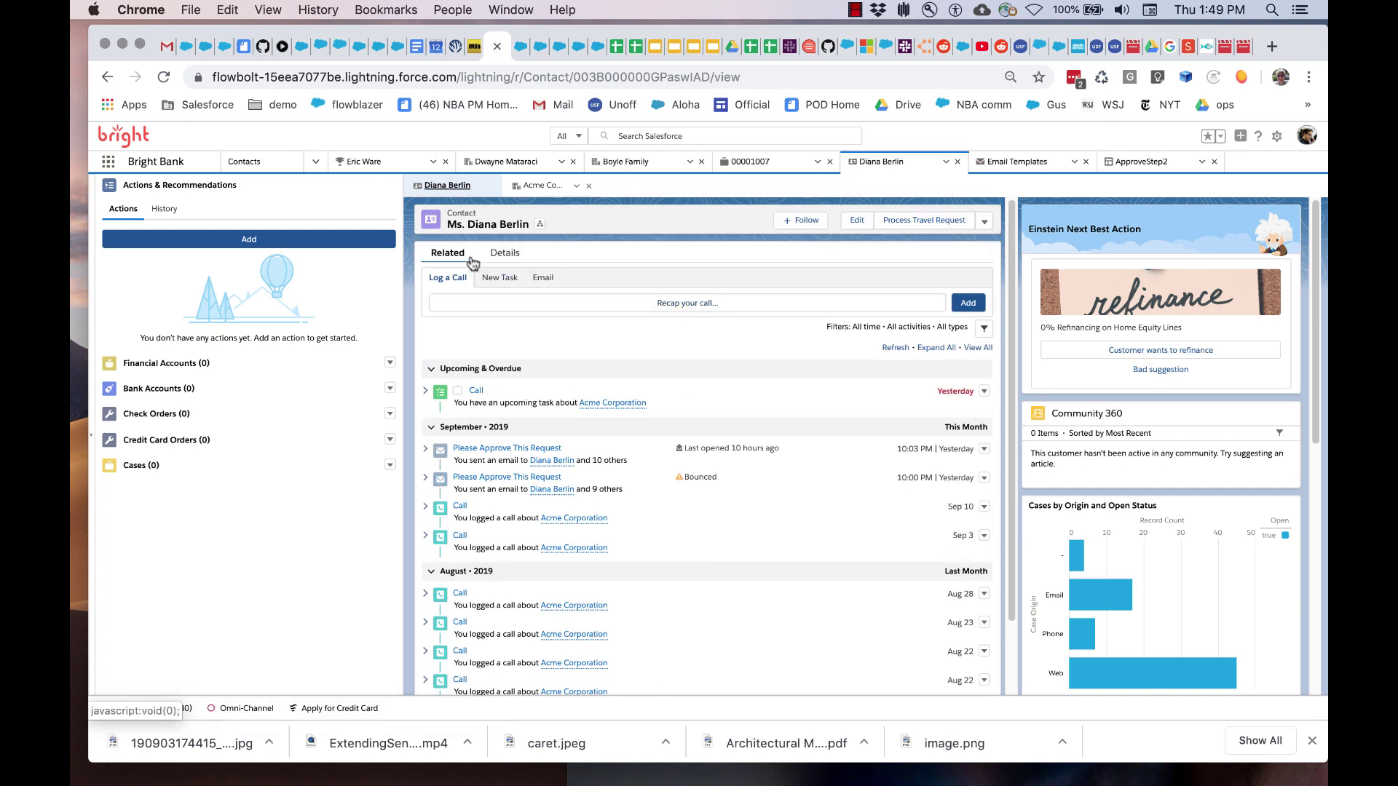
pyautogui.click(505, 255)
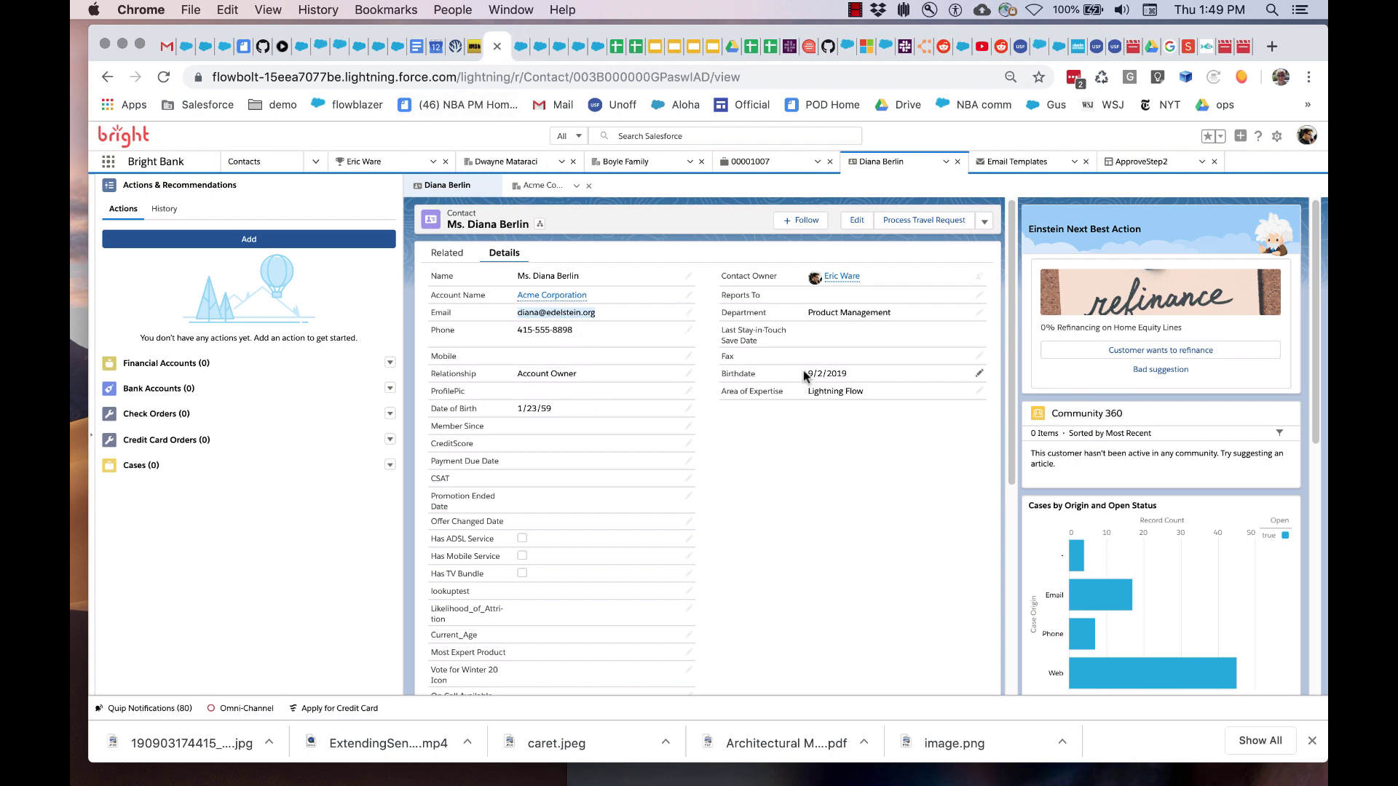
pyautogui.moveTo(805, 376)
pyautogui.mouseDown()
pyautogui.moveTo(849, 376)
pyautogui.moveTo(849, 393)
pyautogui.moveTo(802, 393)
pyautogui.mouseUp()
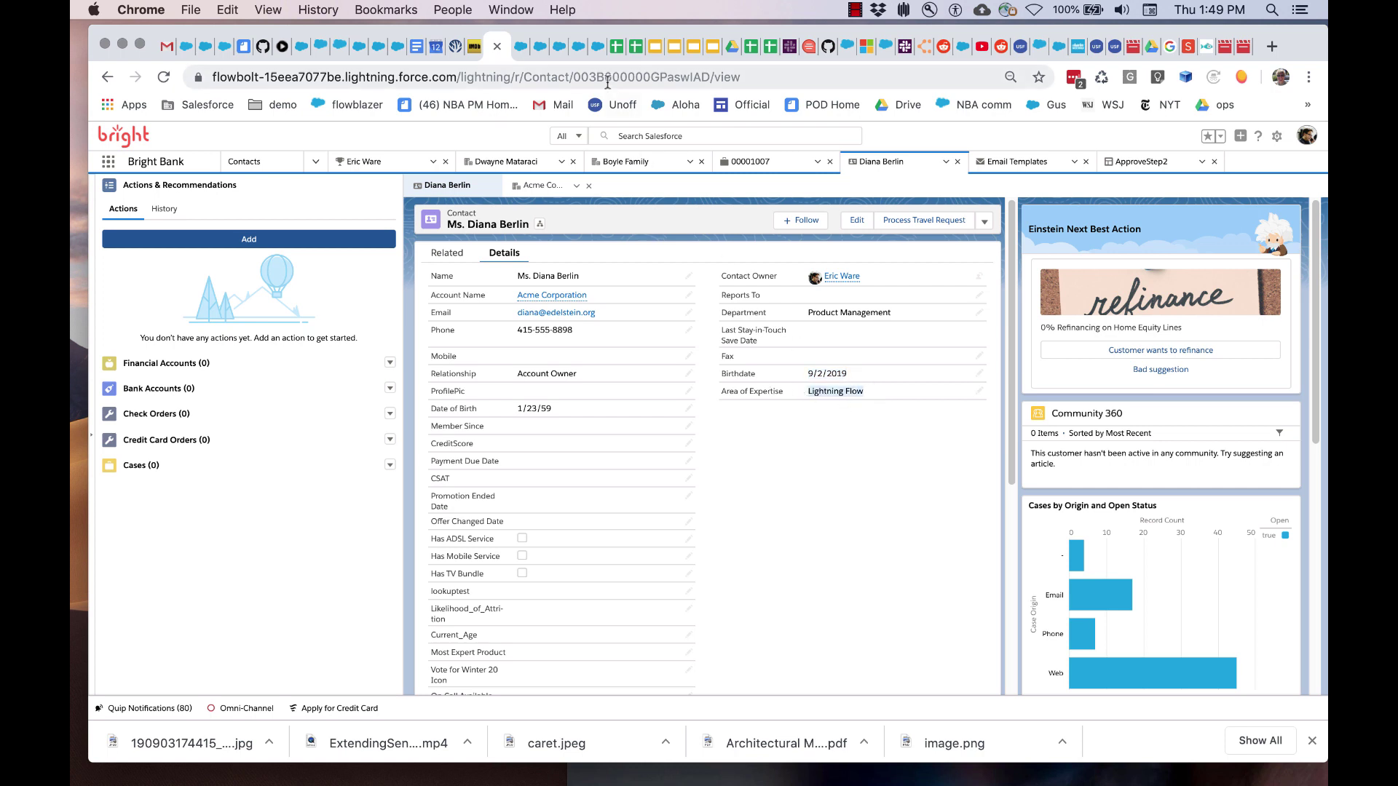
# - Compare with the ApproveStep2 template's Birthdate and area of expertise merge fields
pyautogui.click(523, 51)
pyautogui.scroll(-2, 570, 524)
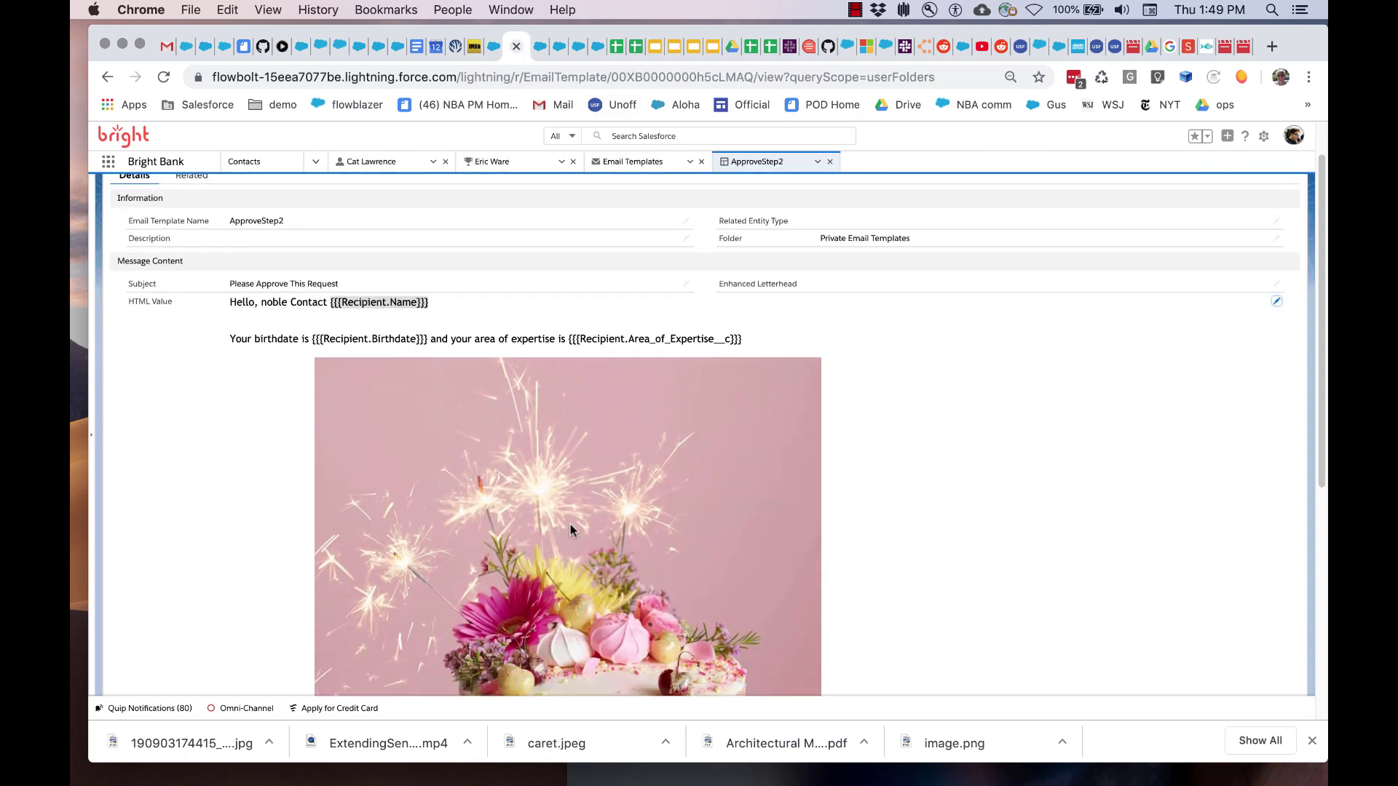
pyautogui.doubleClick(401, 340)
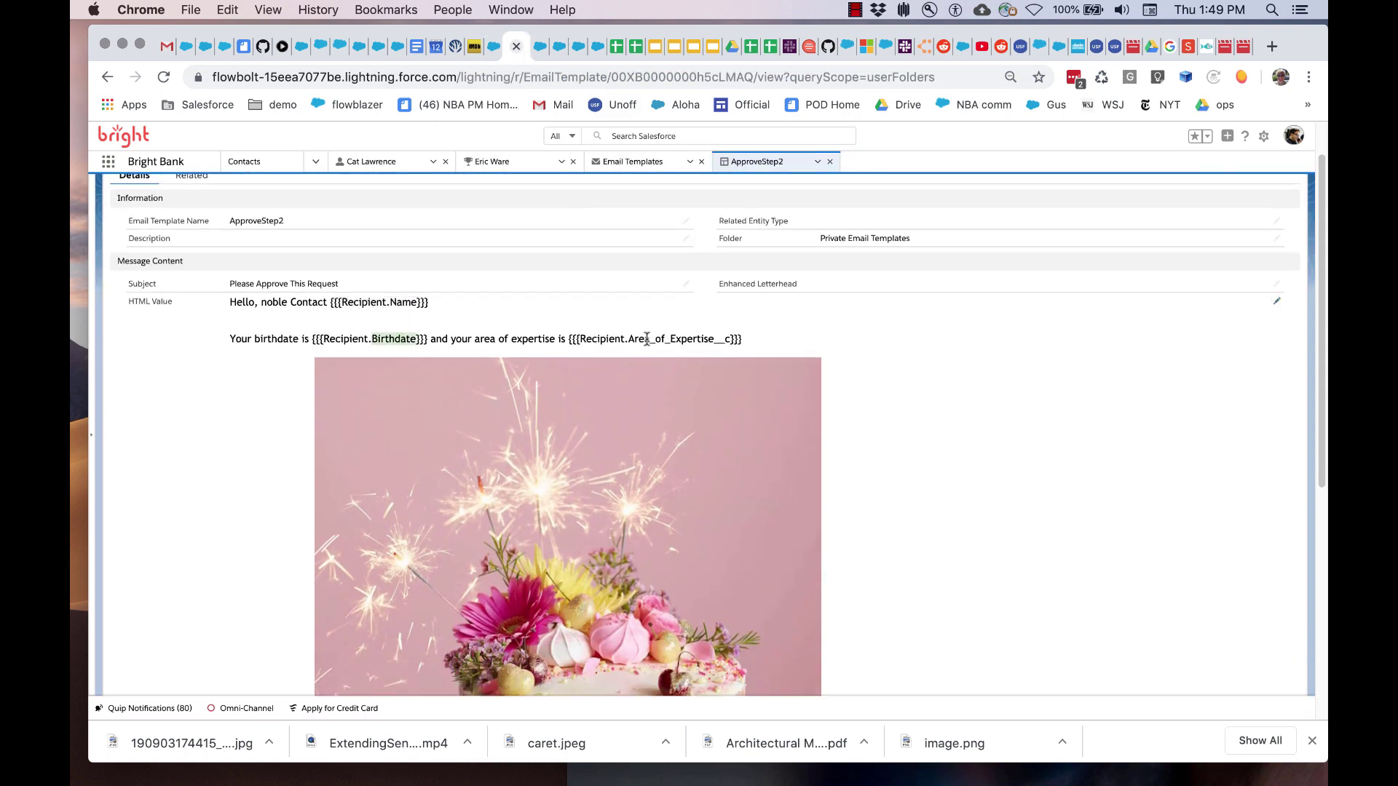
pyautogui.doubleClick(693, 338)
pyautogui.click(906, 447)
# - Return to the flow being edited and close the Get Records settings panel
pyautogui.click(558, 52)
pyautogui.click(577, 48)
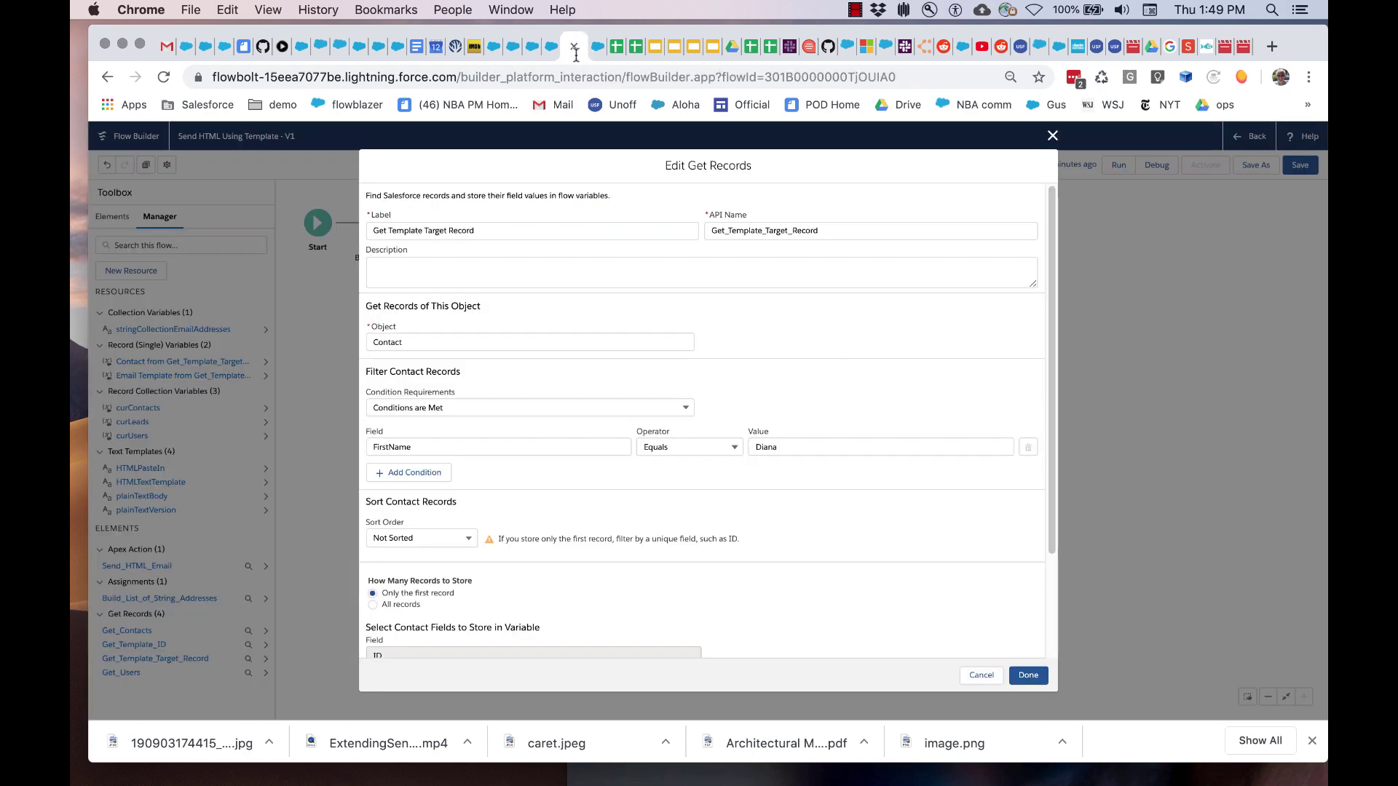
pyautogui.click(1051, 136)
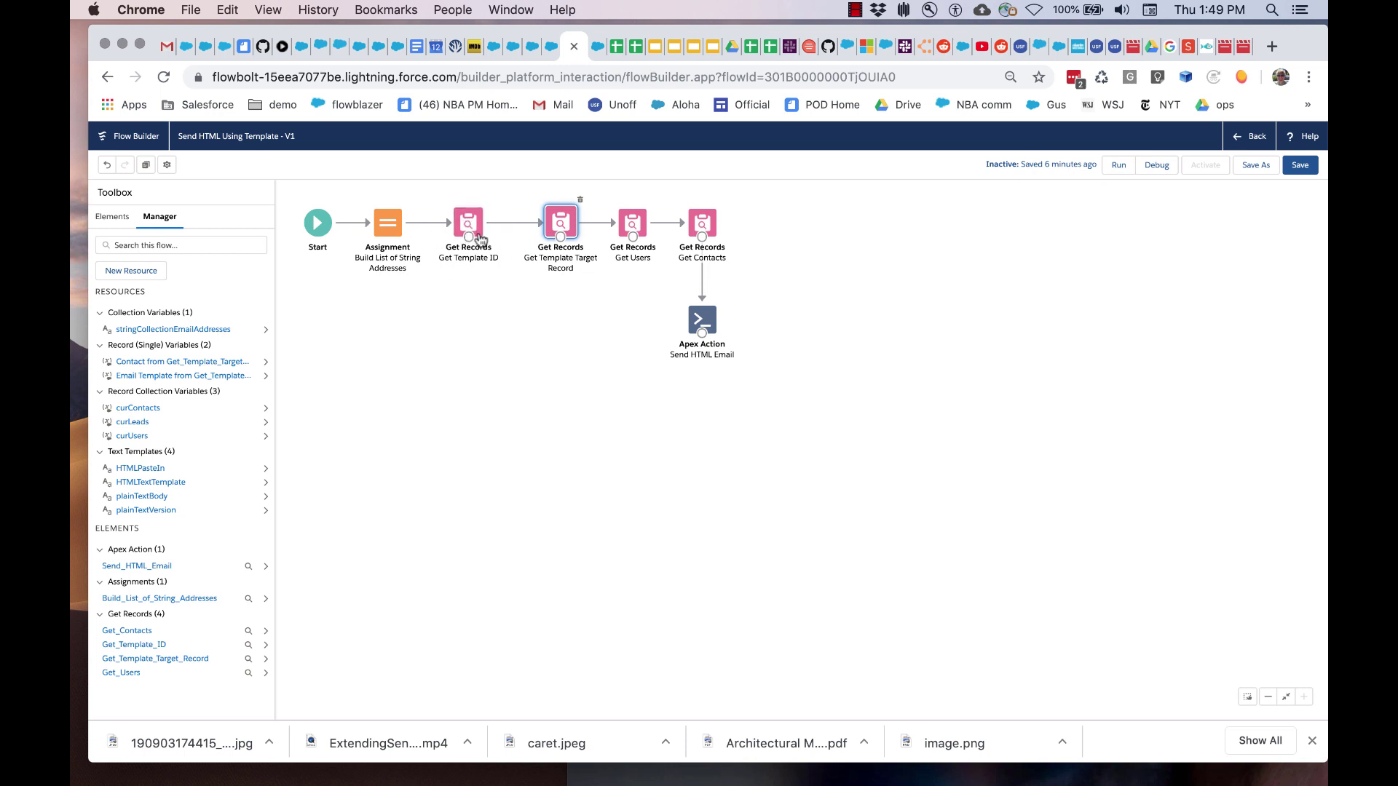
# - Include the Template Target Record Id input on the Send HTML Email action
pyautogui.doubleClick(714, 323)
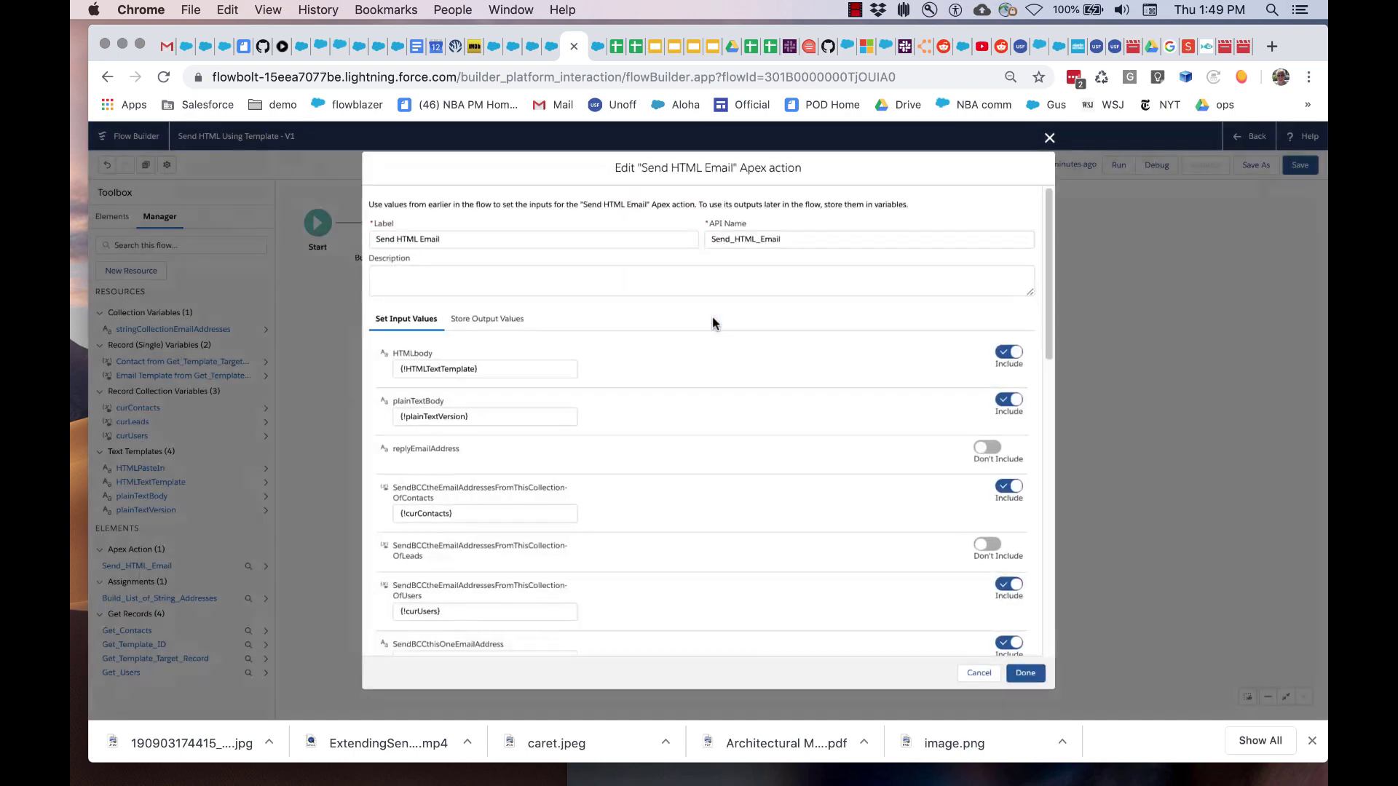
pyautogui.scroll(-10, 628, 531)
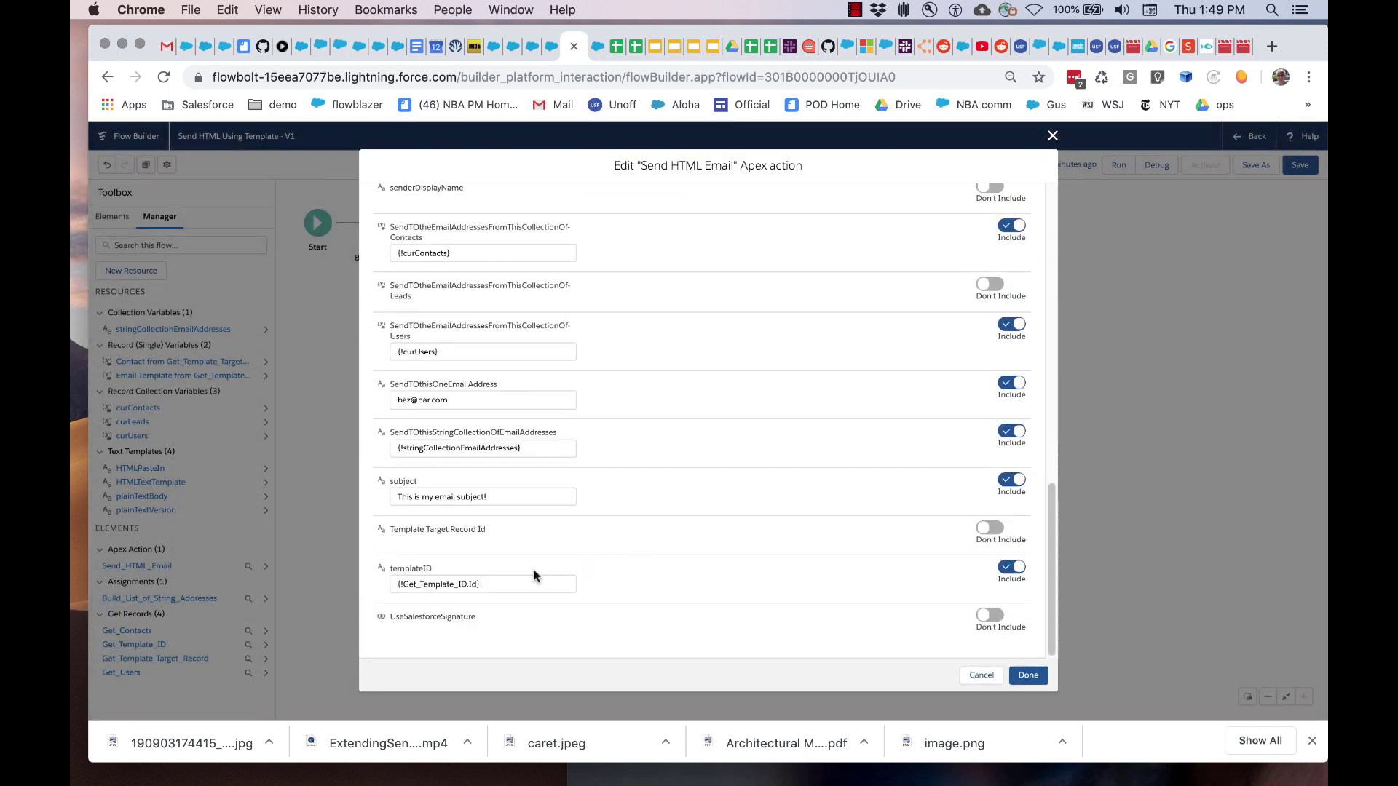
pyautogui.click(992, 528)
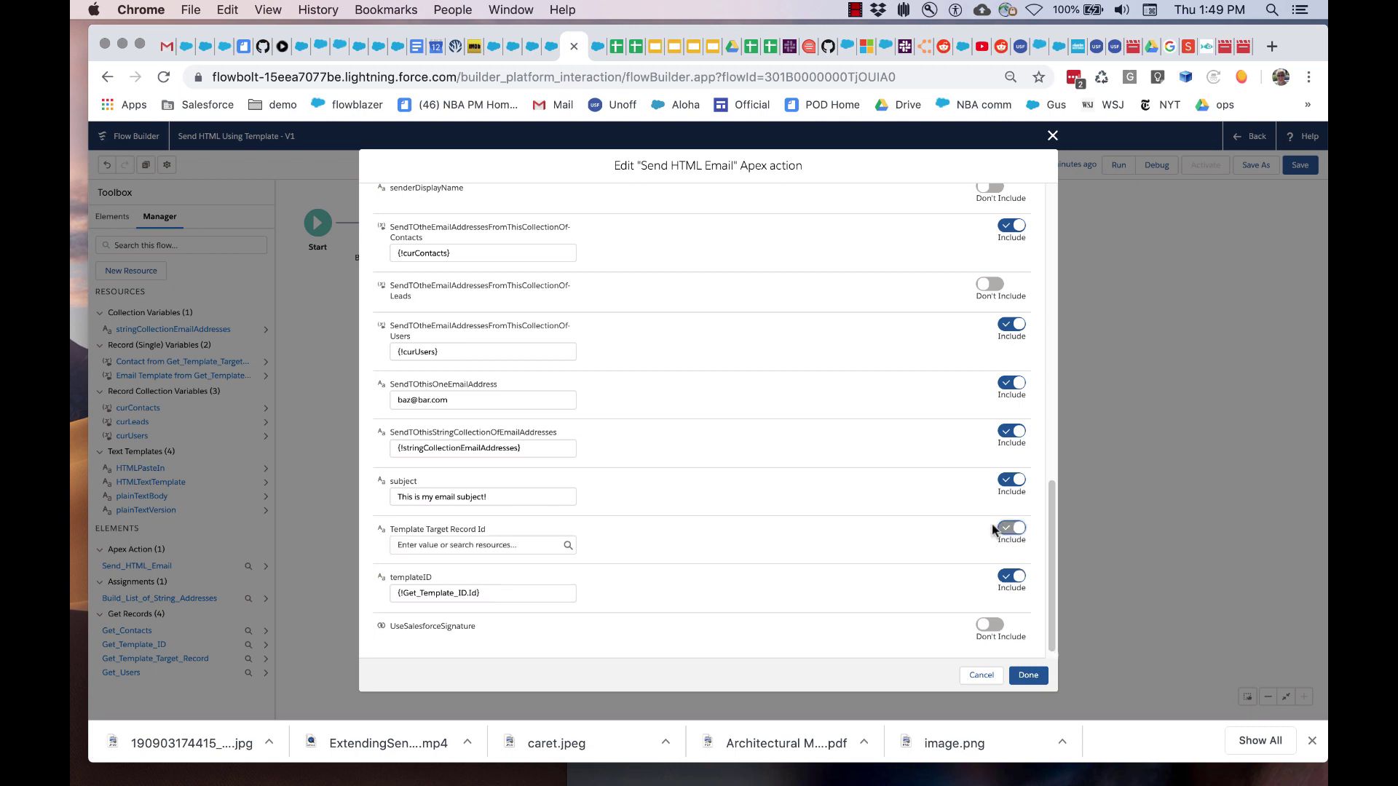
pyautogui.click(542, 548)
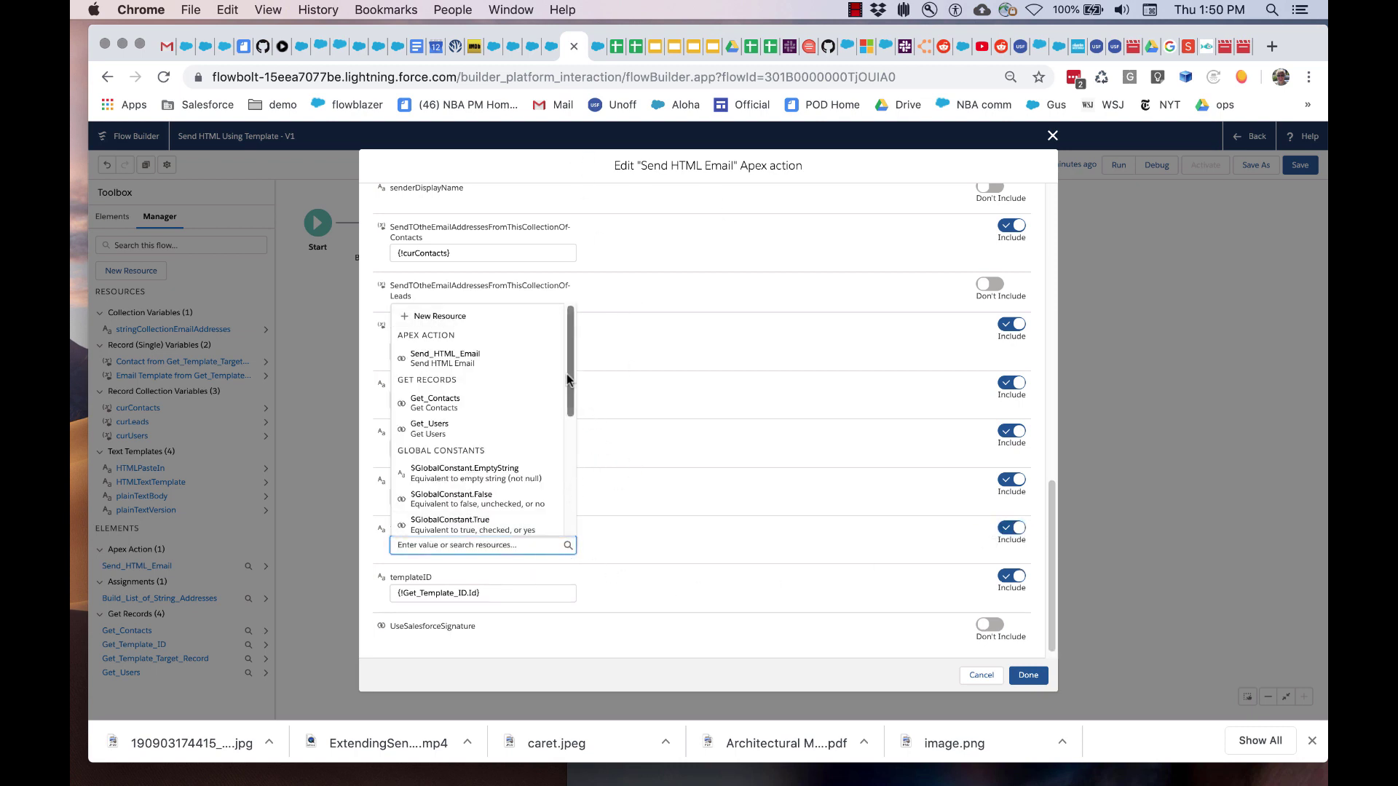
pyautogui.scroll(-5, 570, 374)
pyautogui.click(577, 456)
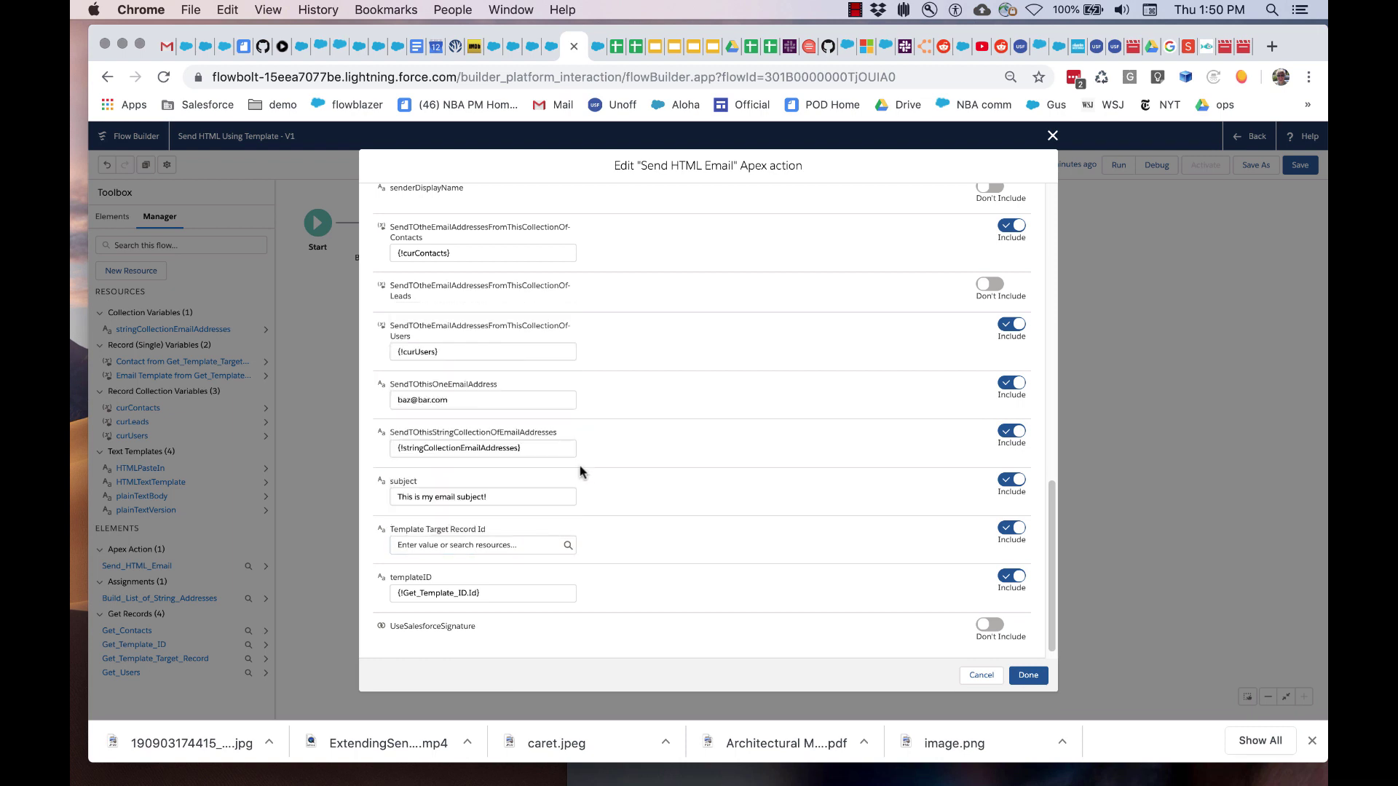
# - Set Template Target Record Id to {!Get_Template_Target_Record.Id} and confirm the action
pyautogui.click(487, 594)
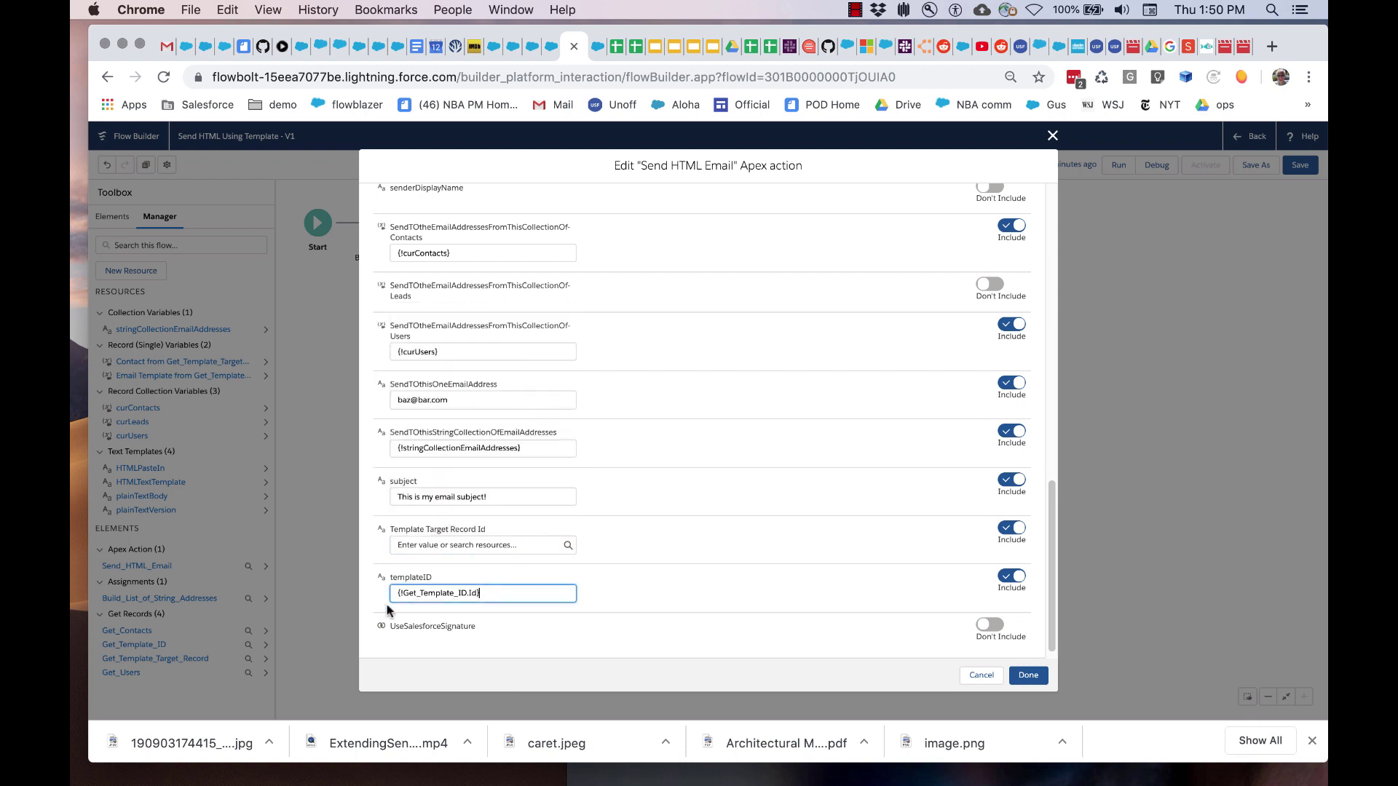
pyautogui.click(430, 545)
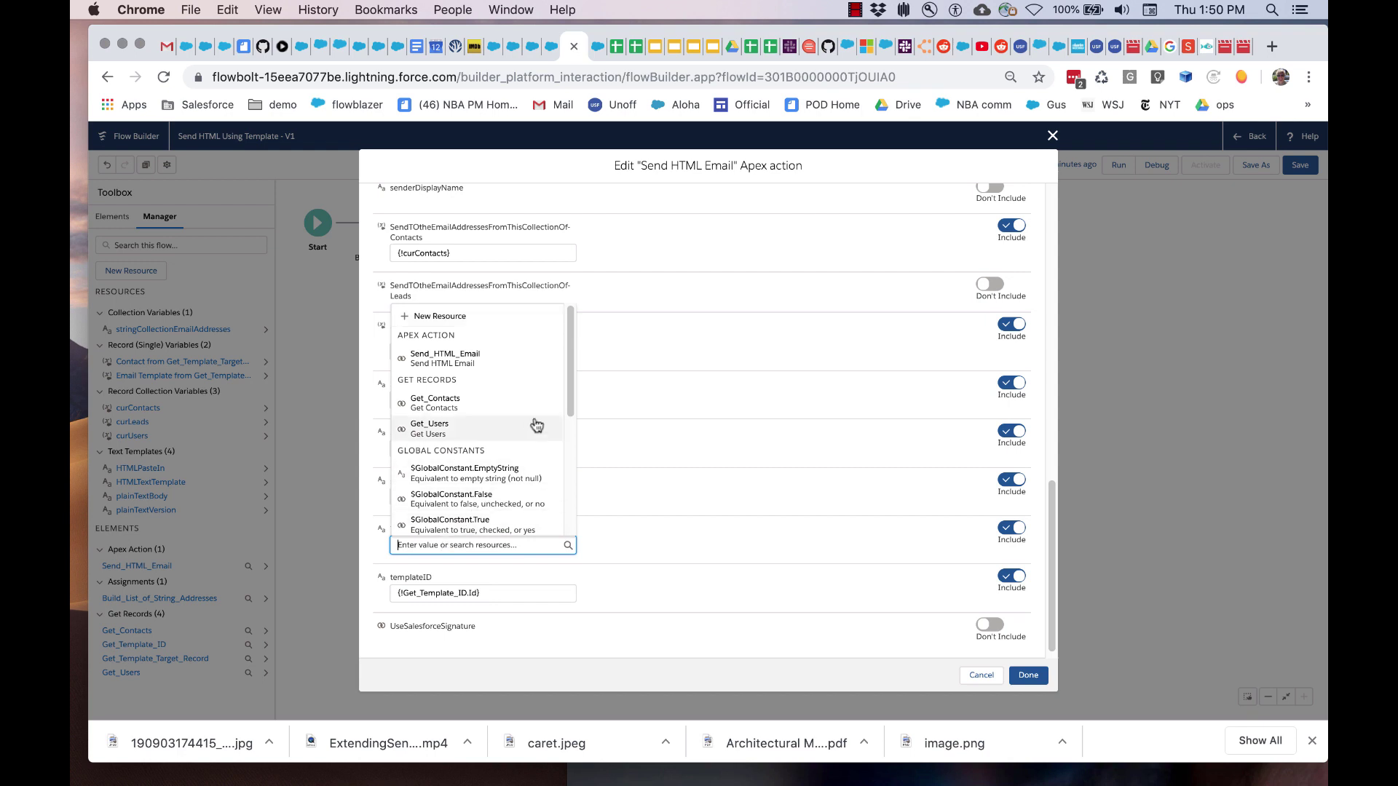
pyautogui.scroll(-3, 574, 466)
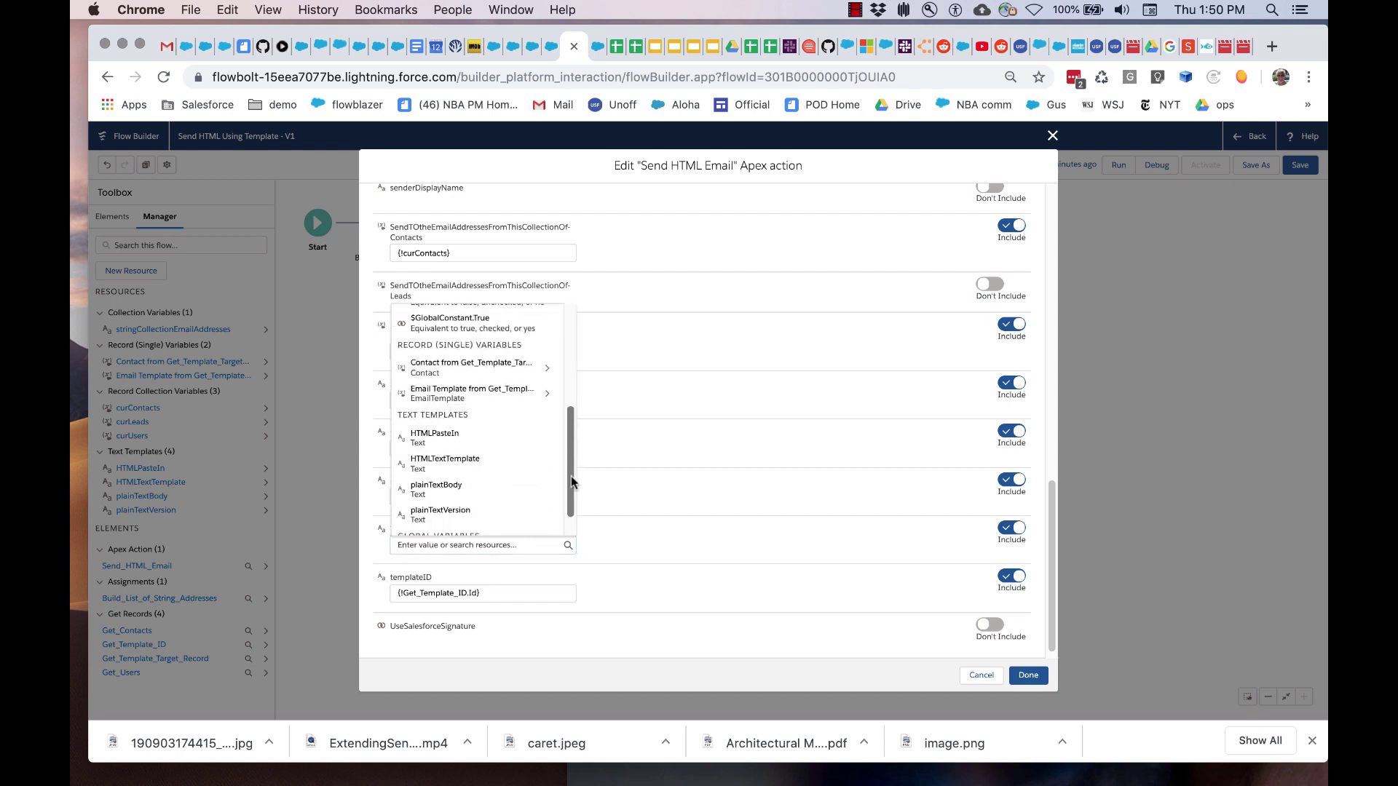
pyautogui.click(512, 368)
pyautogui.scroll(-3, 508, 448)
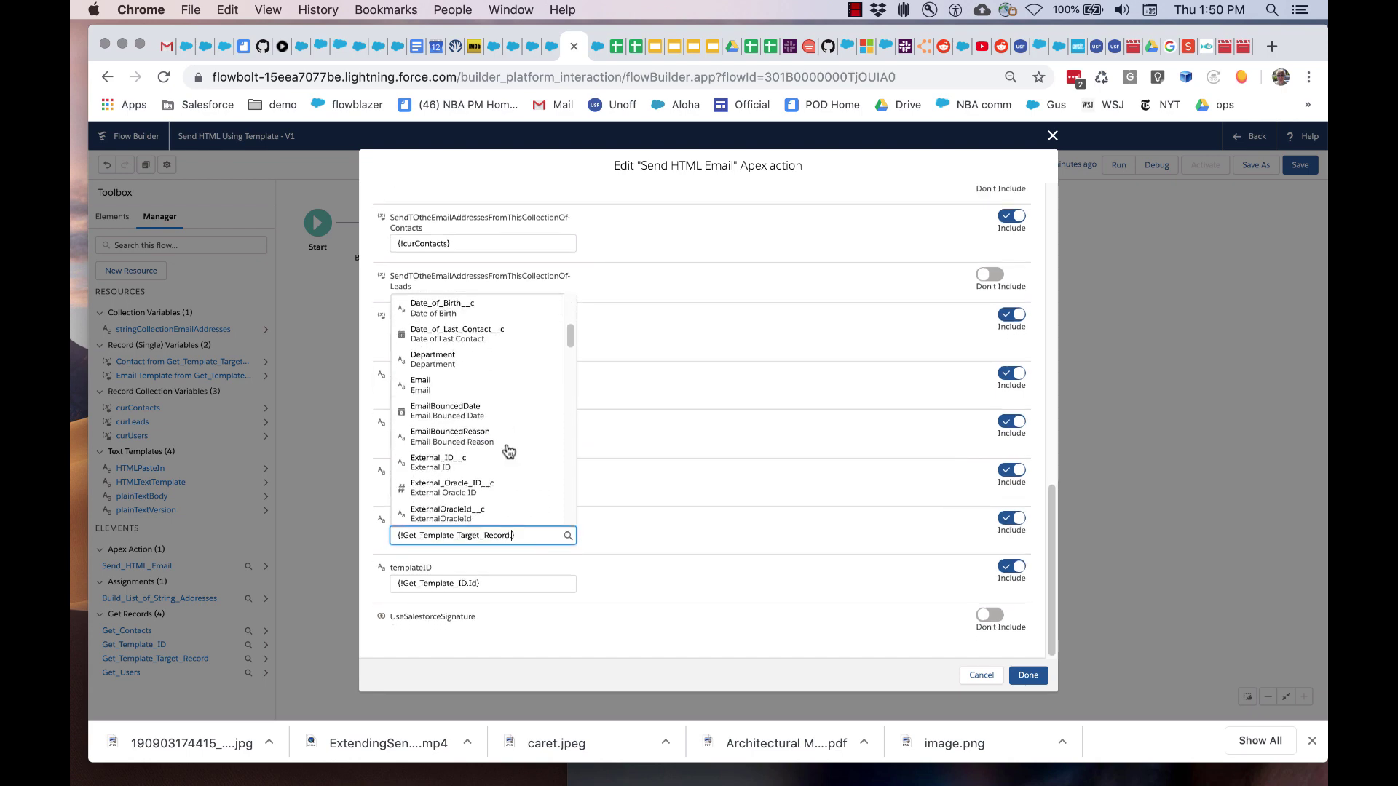
pyautogui.scroll(-3, 507, 452)
pyautogui.click(490, 474)
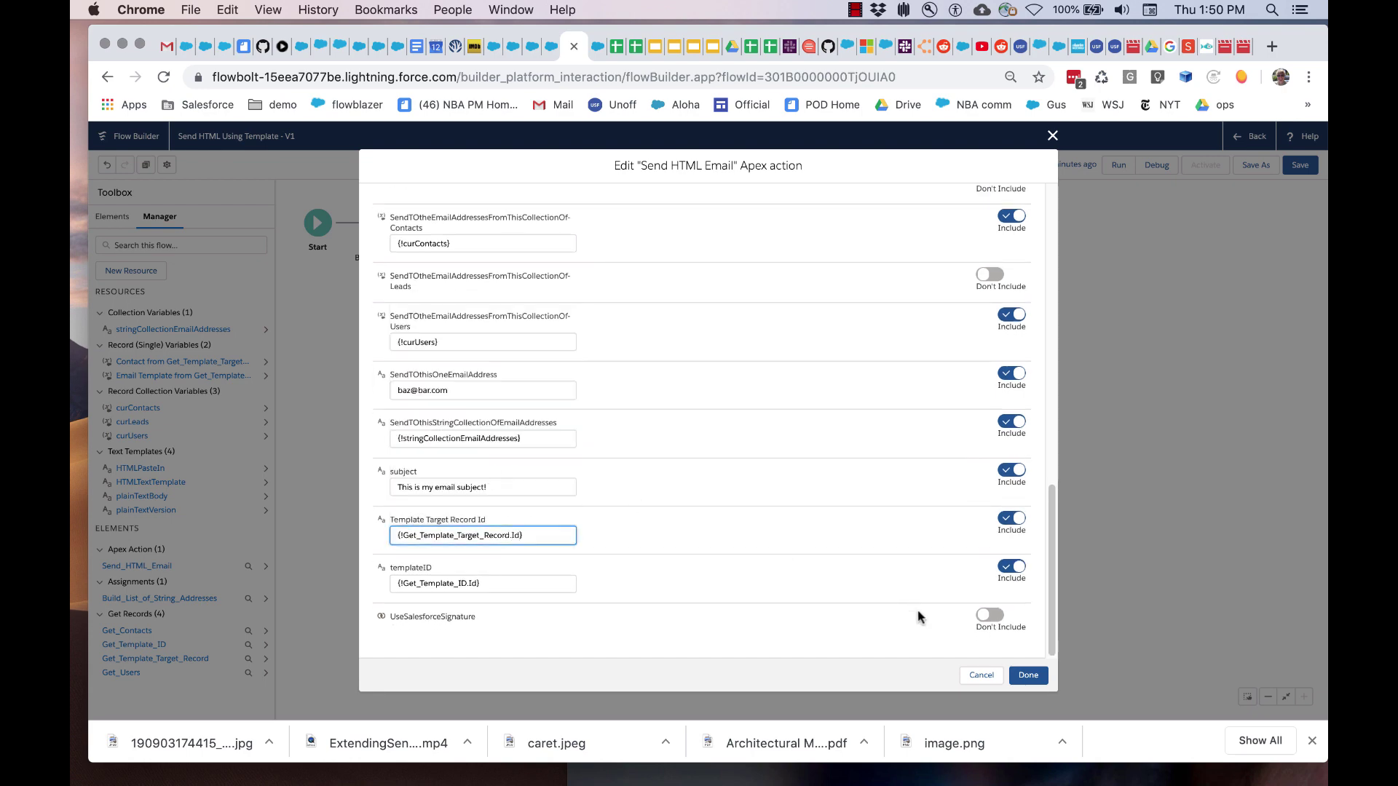
pyautogui.click(1028, 675)
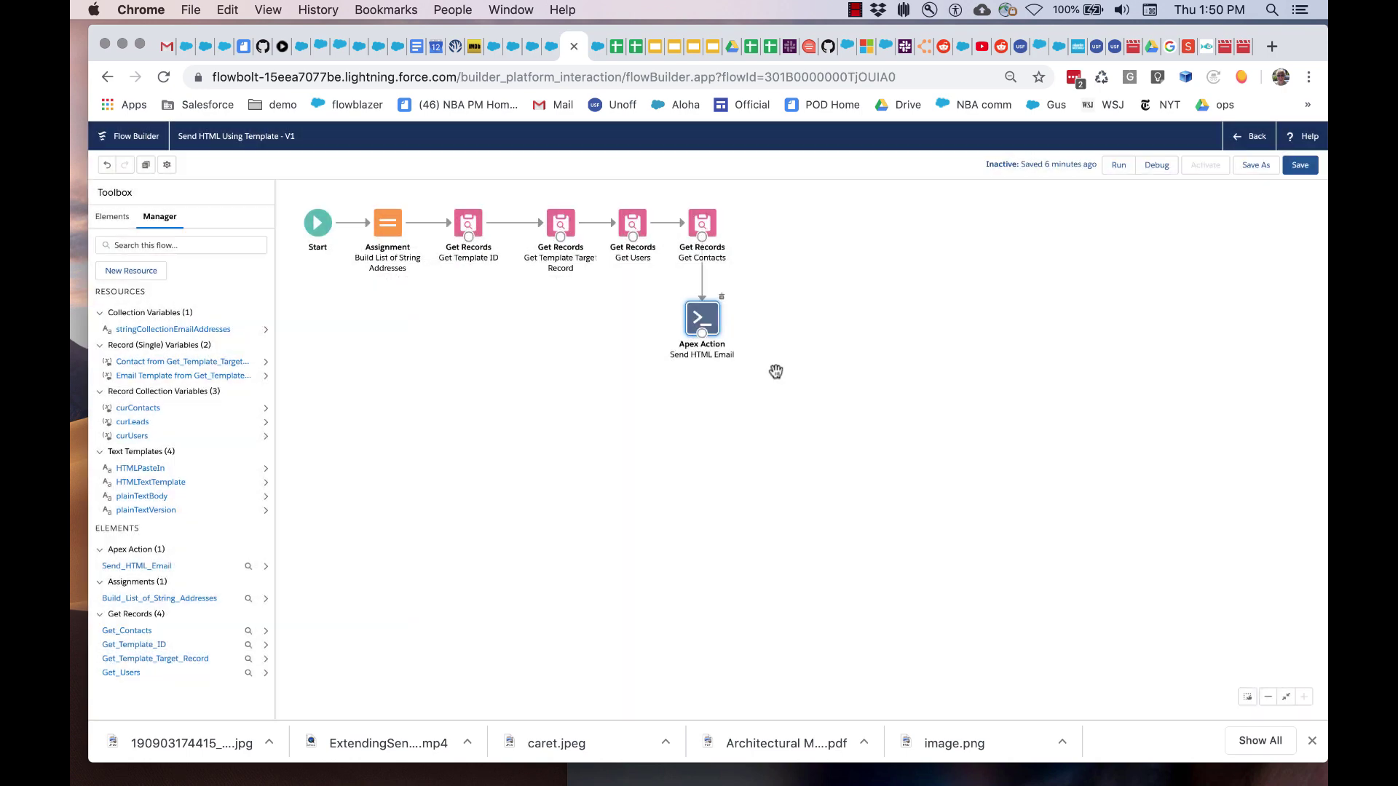
# - In Get Template Target Record, toggle 'Manually assign variables' off again, deleting the manual assignments
pyautogui.doubleClick(561, 222)
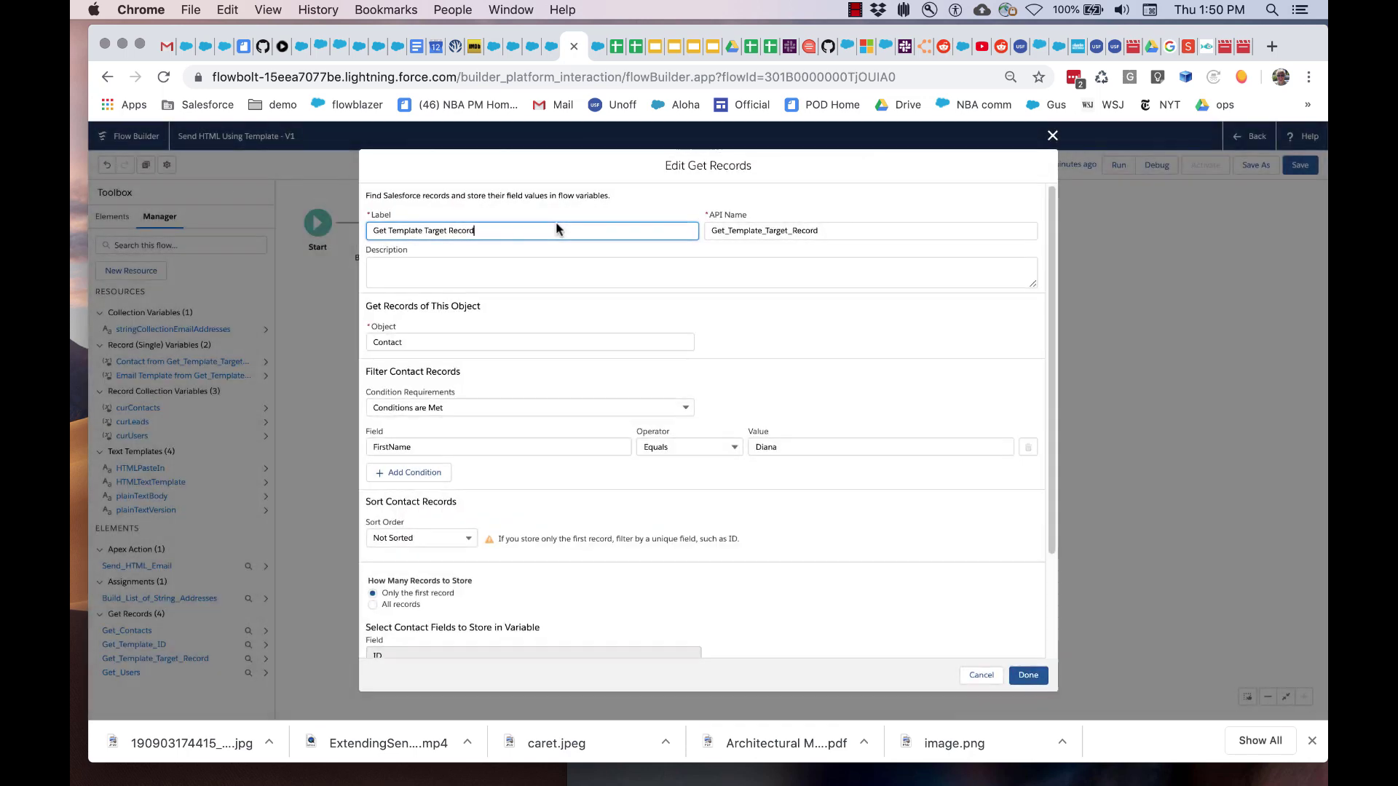
pyautogui.scroll(-3, 588, 501)
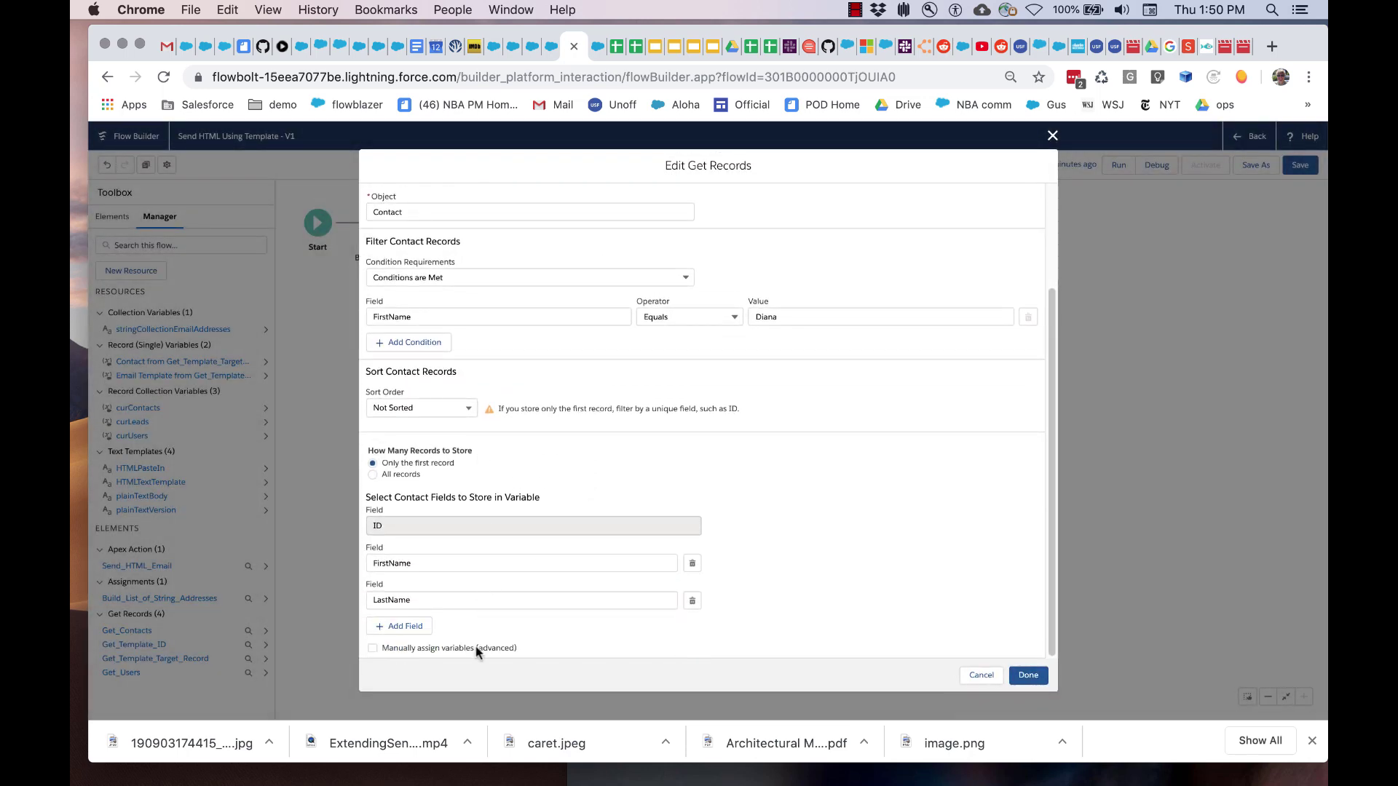
pyautogui.click(372, 648)
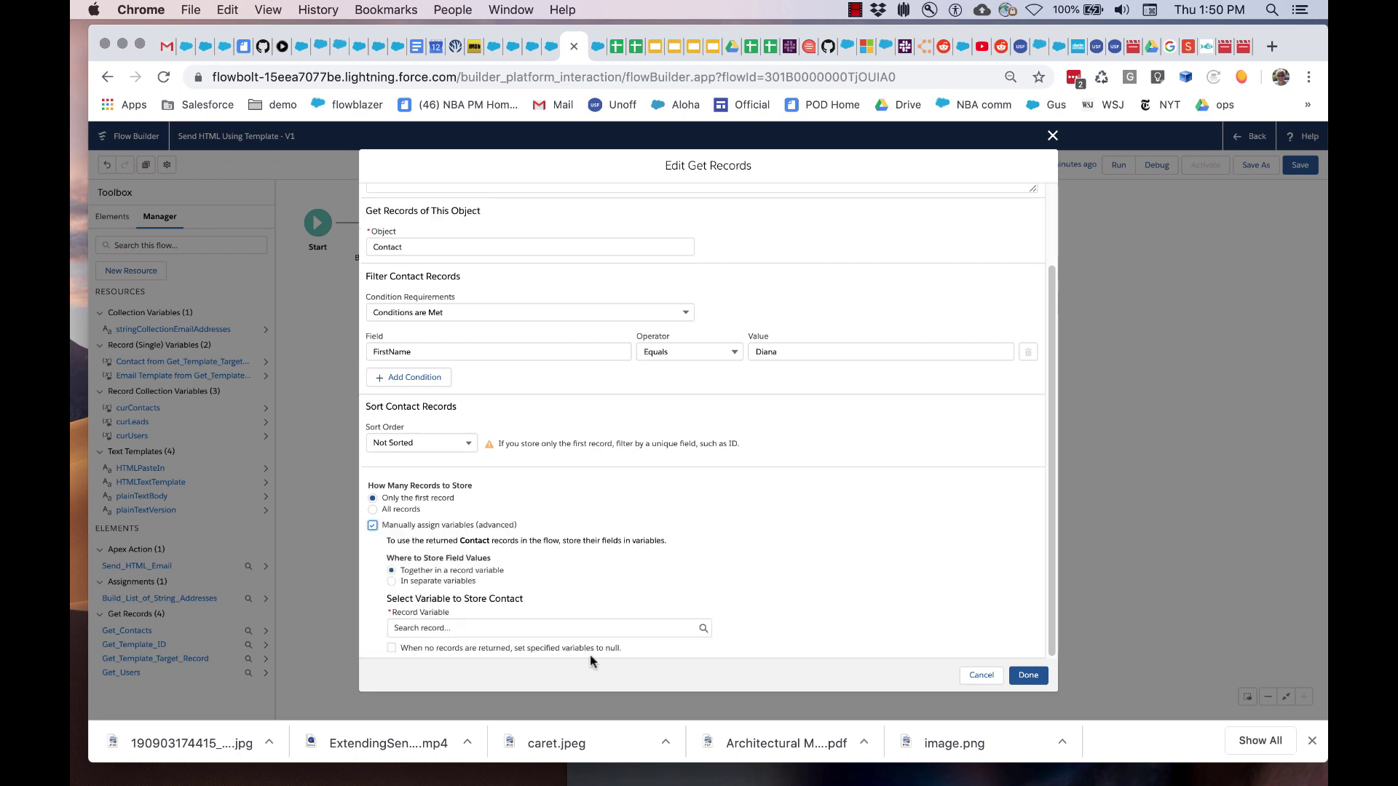
pyautogui.click(495, 627)
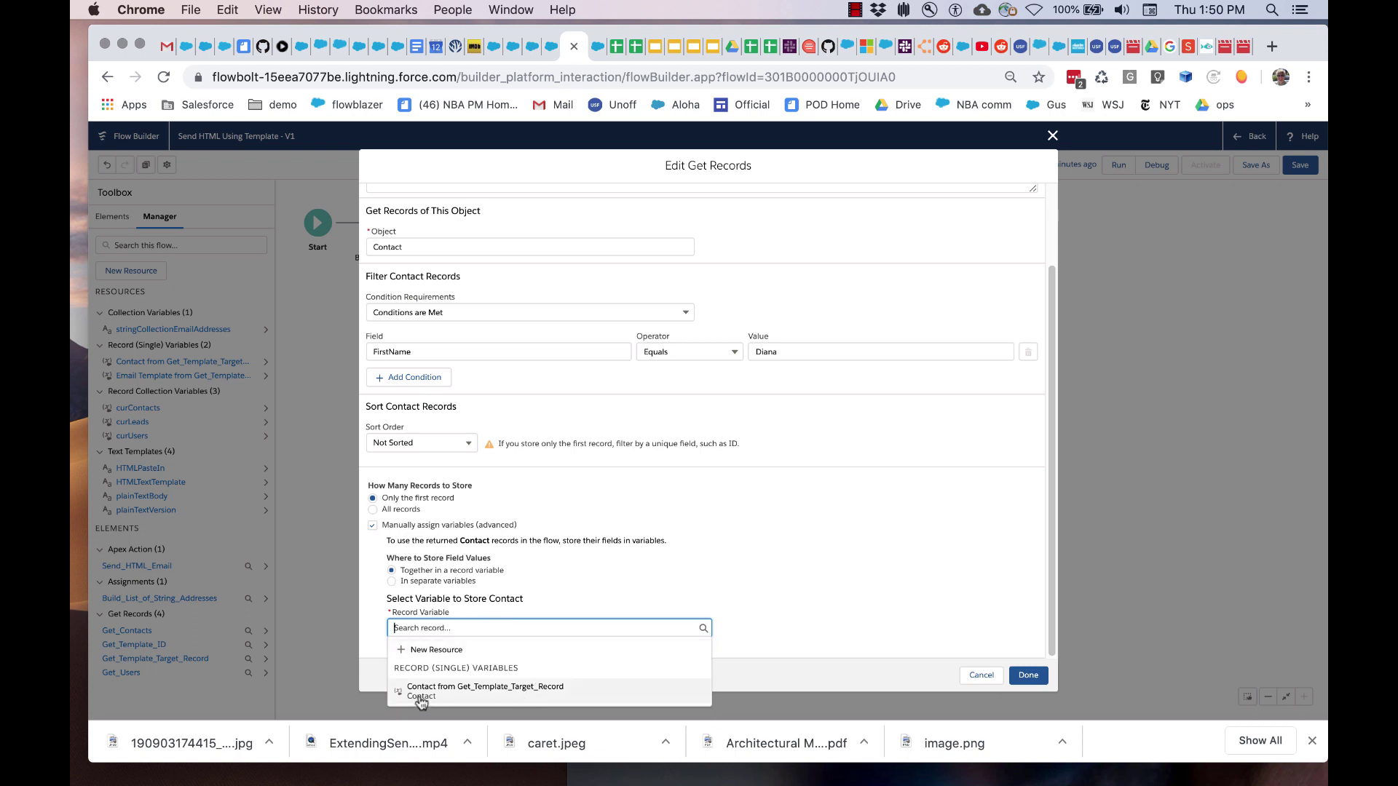
pyautogui.click(639, 584)
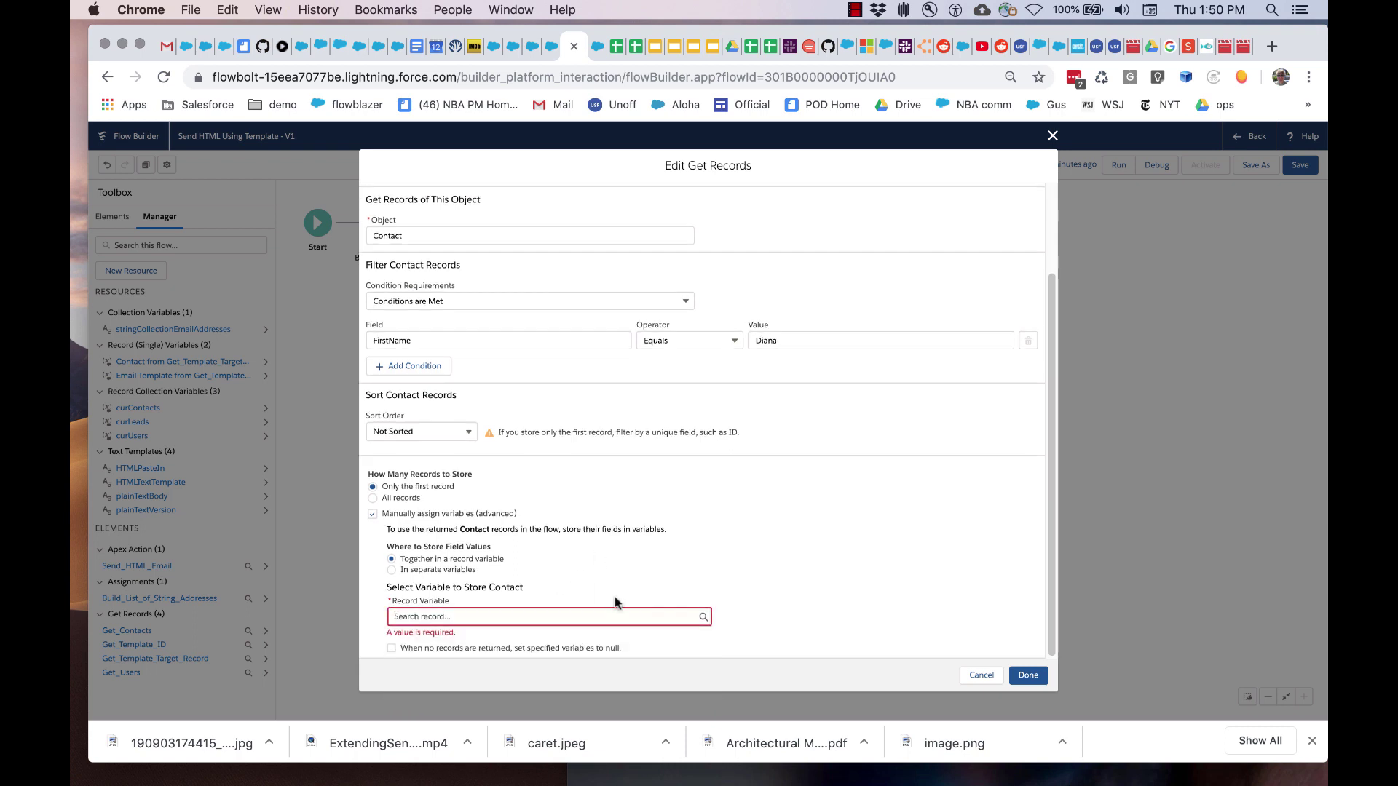
pyautogui.click(373, 514)
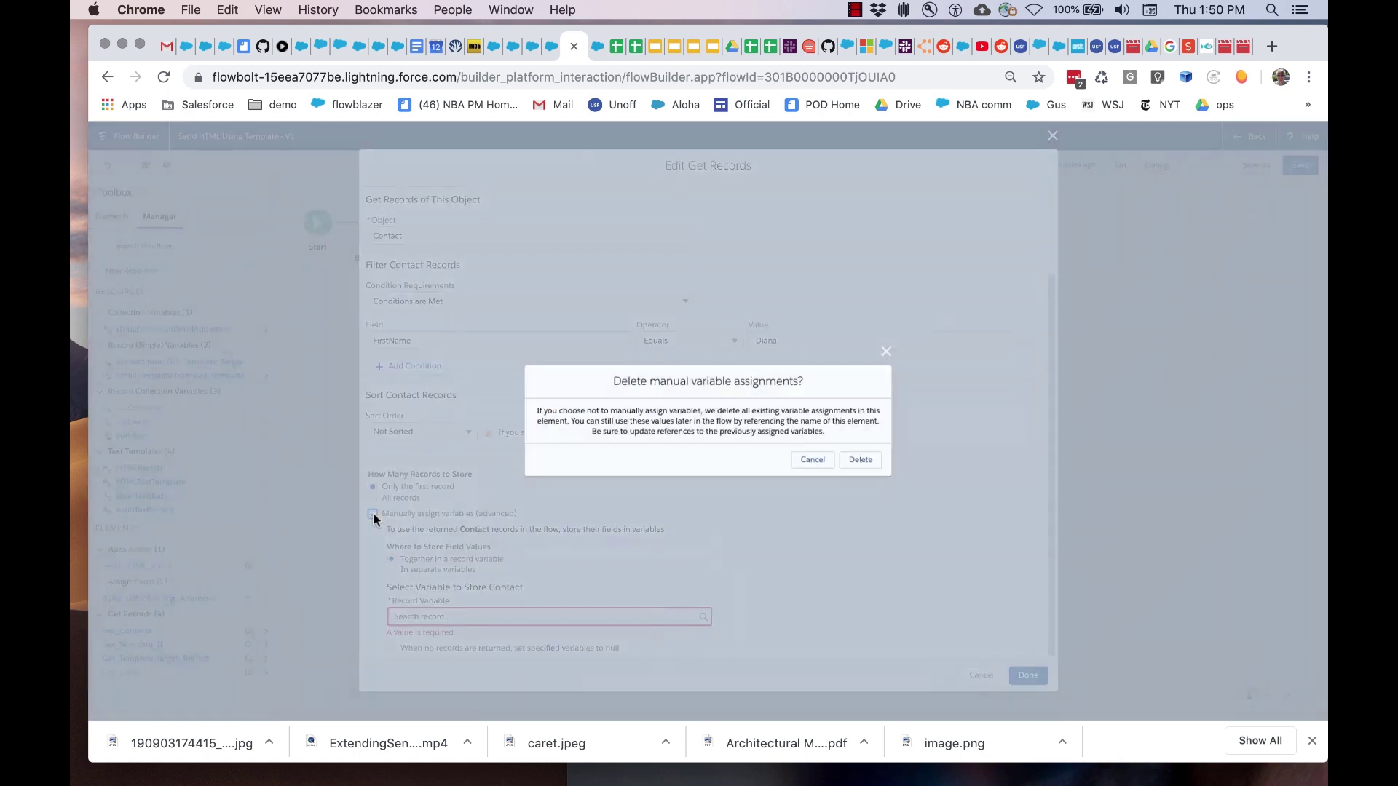
pyautogui.click(859, 461)
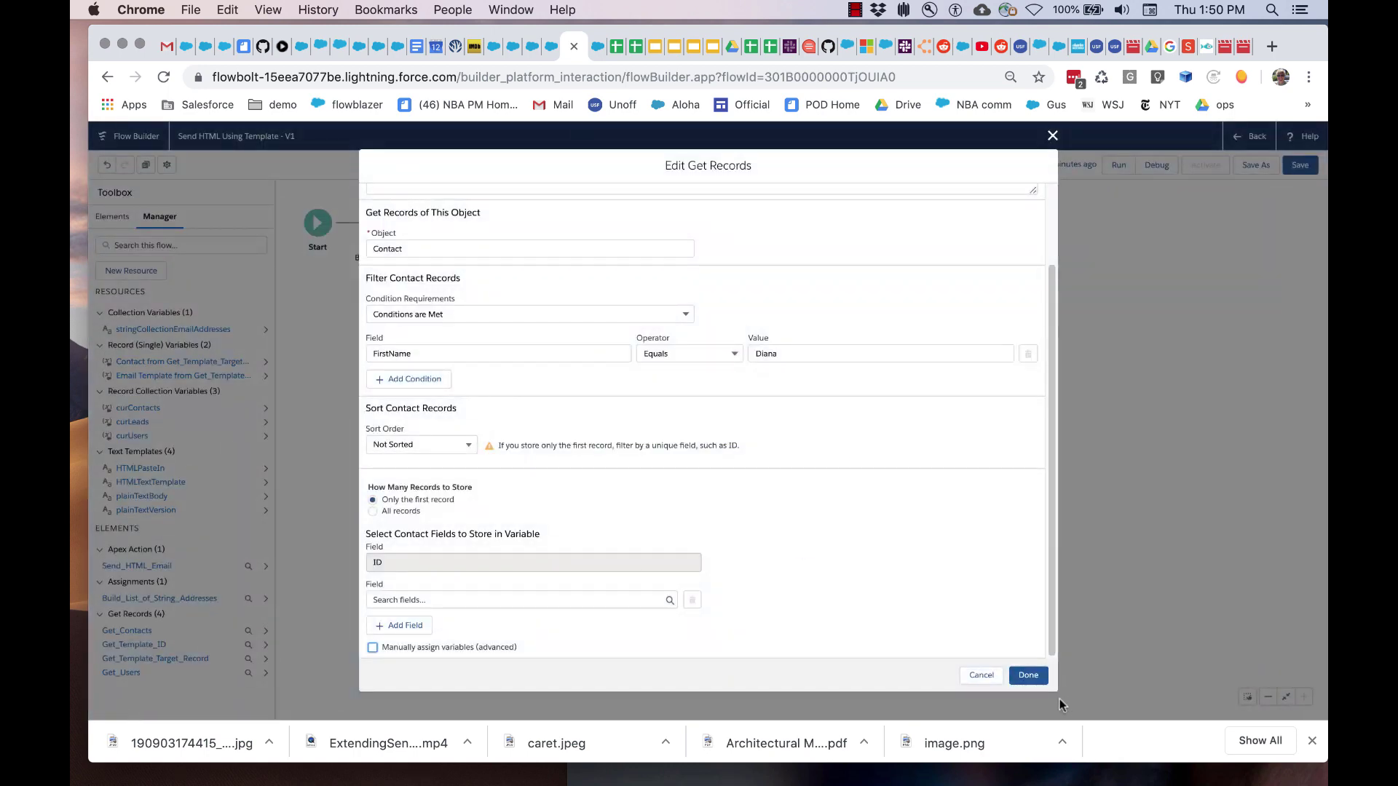
pyautogui.click(1027, 674)
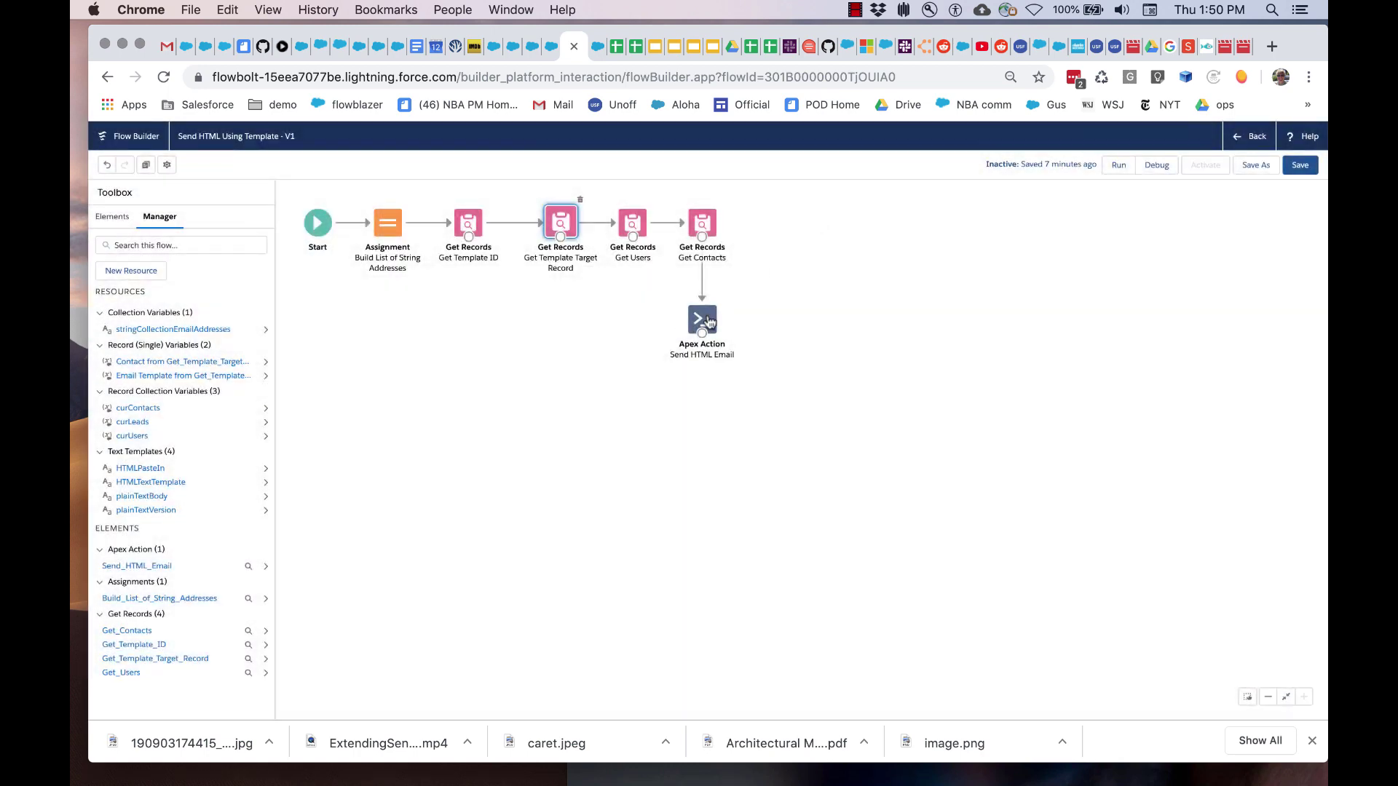
# - Review the Send HTML Email templateID, Template Target Record Id and HTMLbody values
pyautogui.doubleClick(701, 319)
pyautogui.scroll(-10, 706, 478)
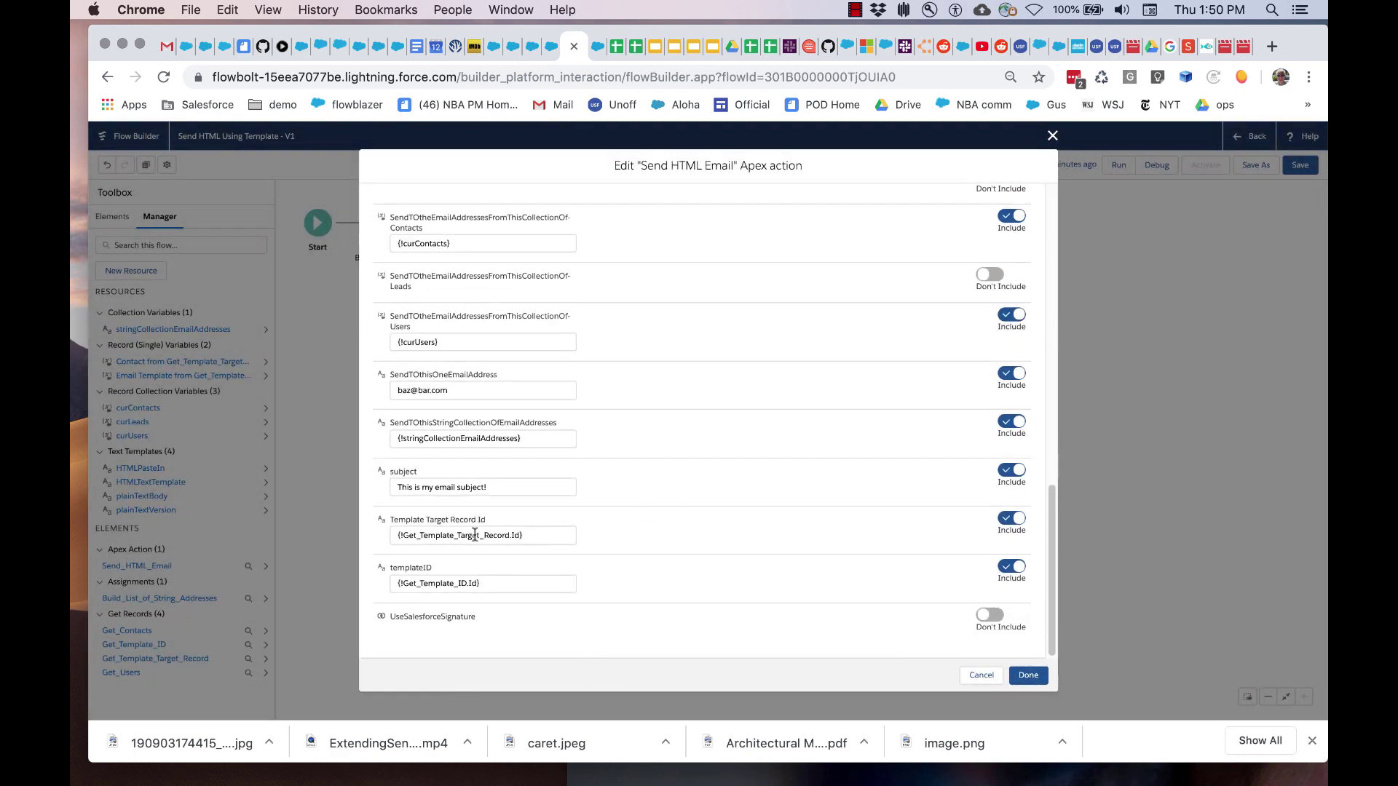
pyautogui.click(428, 583)
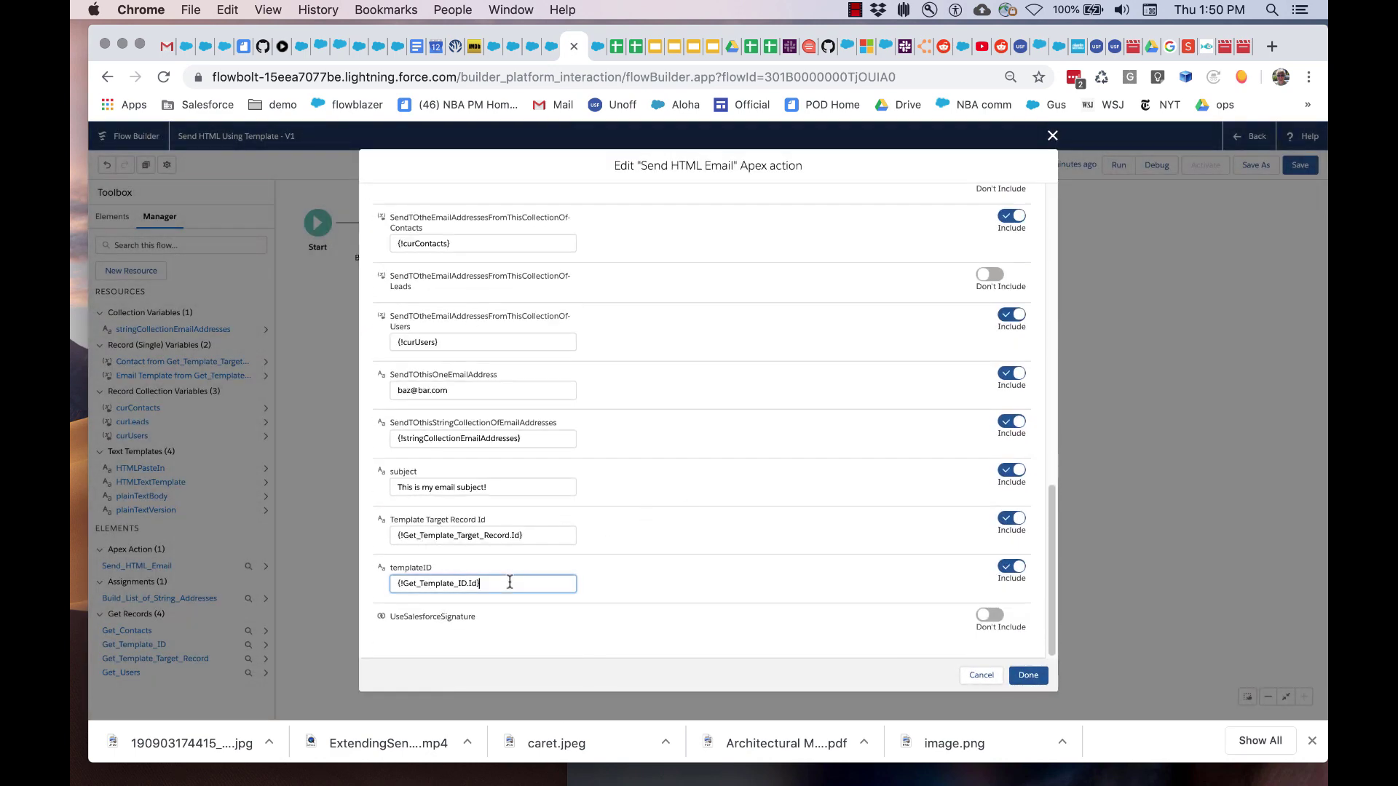
pyautogui.click(543, 527)
pyautogui.click(703, 486)
pyautogui.scroll(5, 703, 486)
pyautogui.scroll(10, 703, 478)
pyautogui.click(393, 371)
pyautogui.click(602, 368)
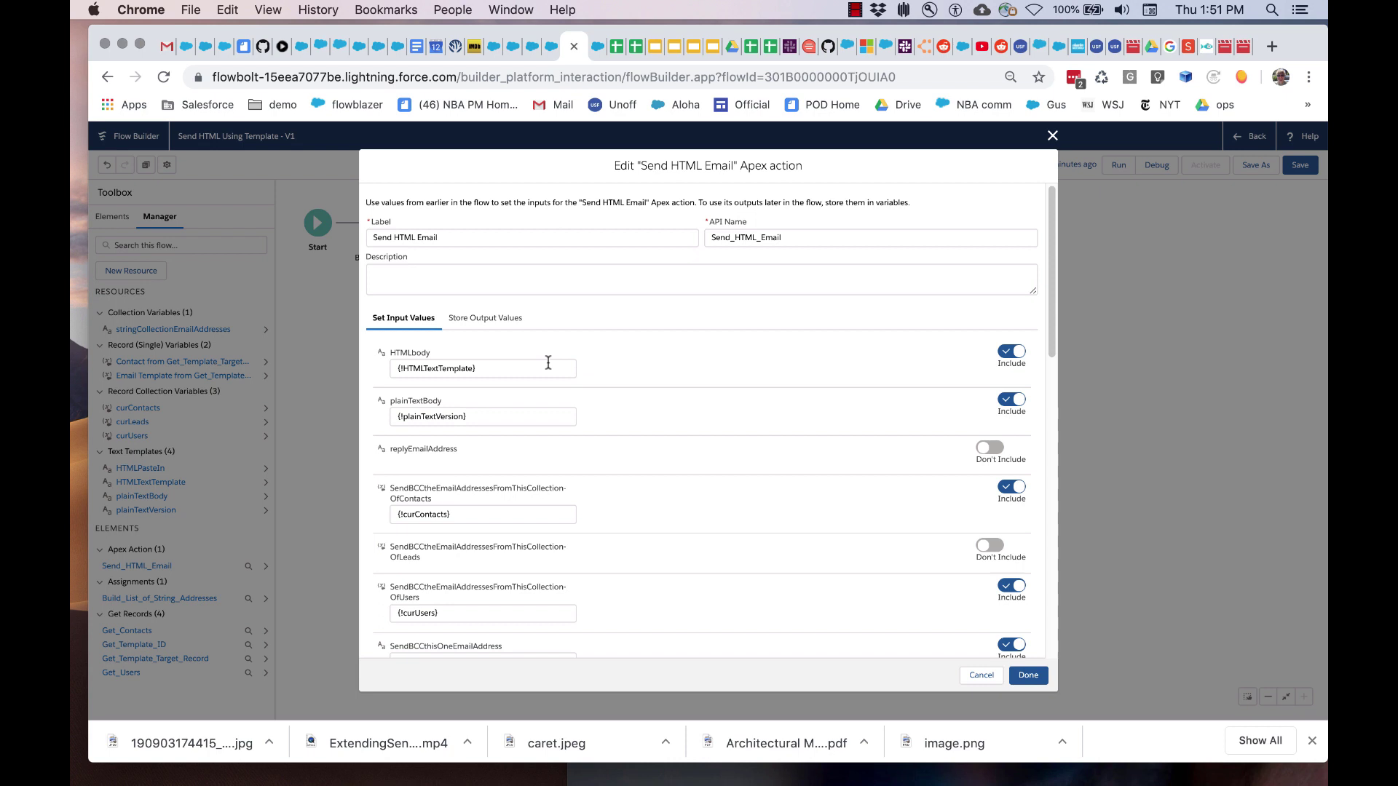
# - Set HTMLbody, plainTextBody and subject to Don't Include, then save the flow
pyautogui.click(1004, 355)
pyautogui.click(1010, 391)
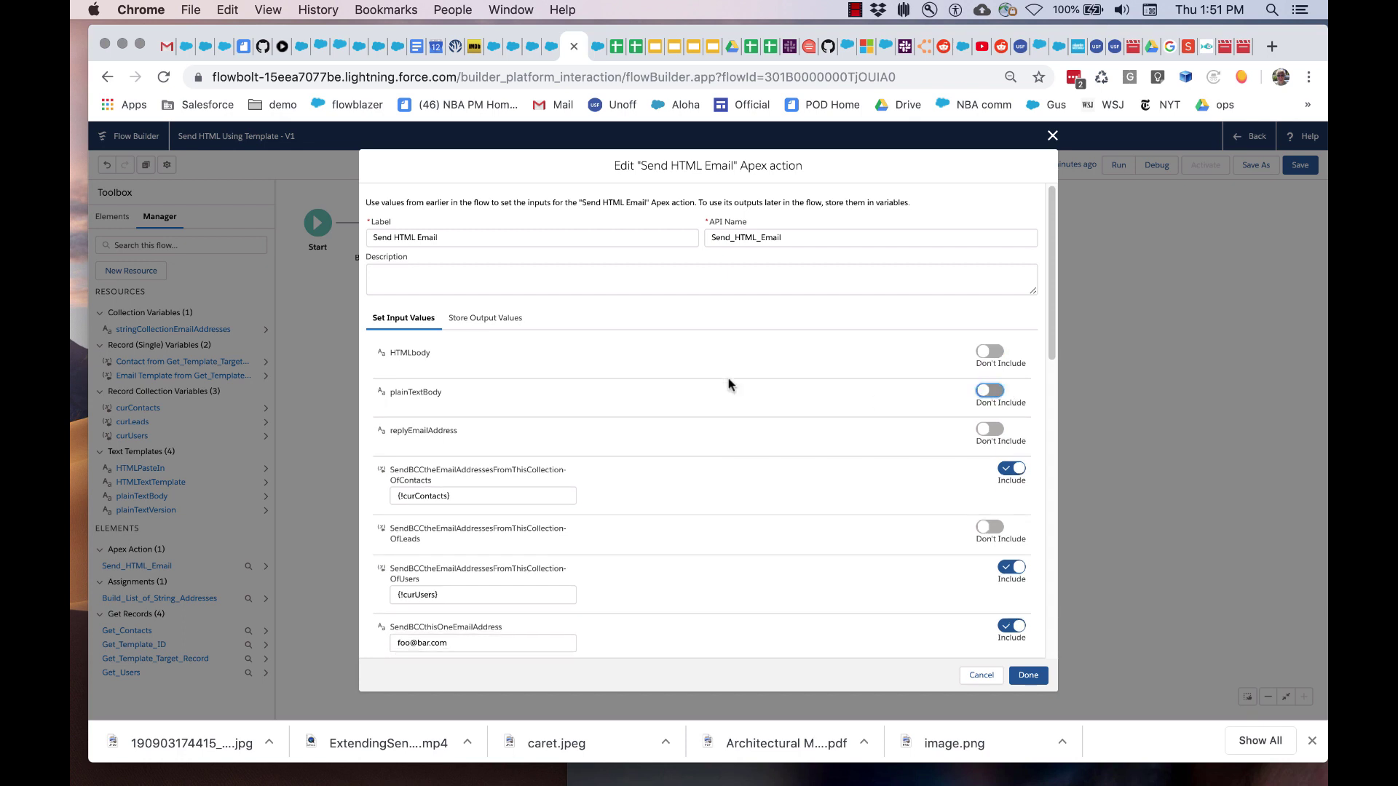
pyautogui.scroll(-10, 731, 431)
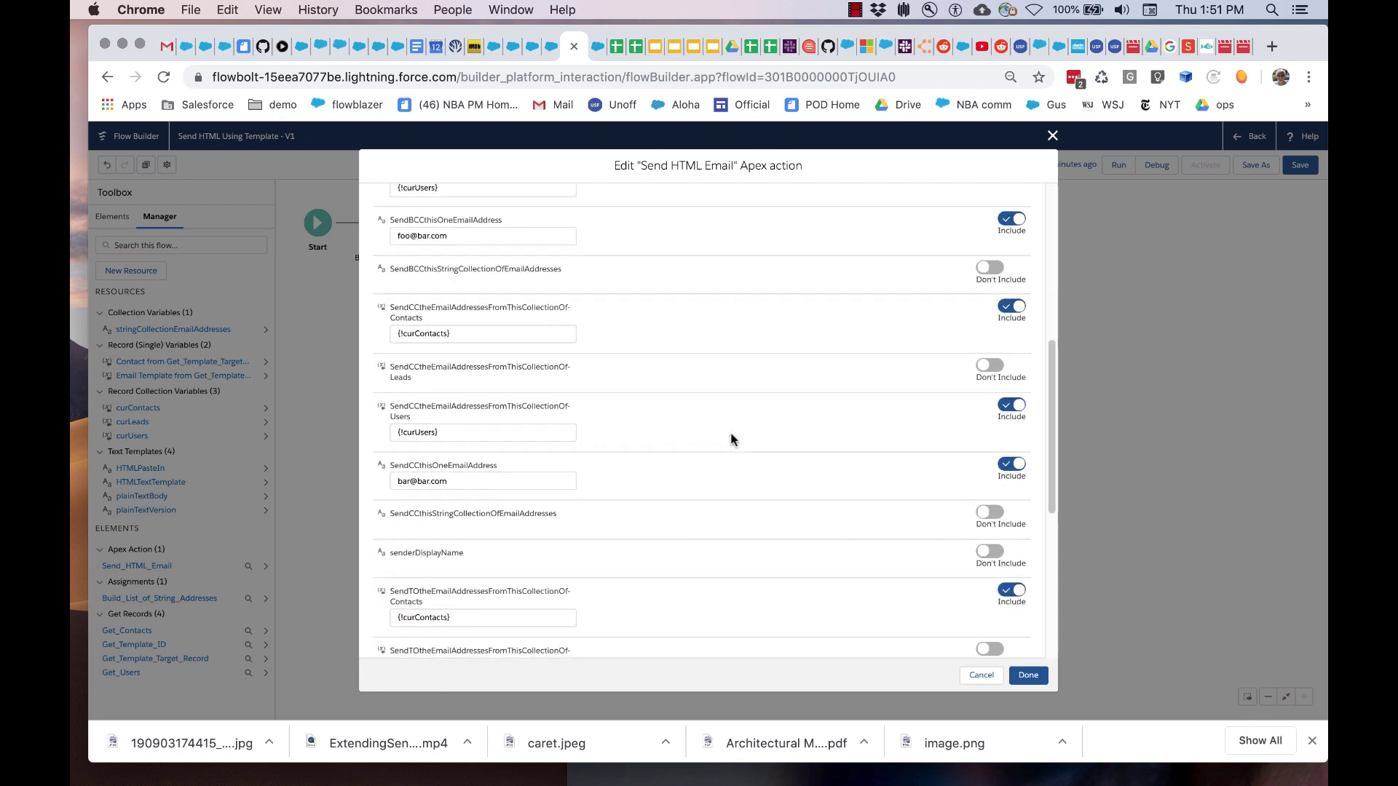
pyautogui.scroll(-9, 731, 439)
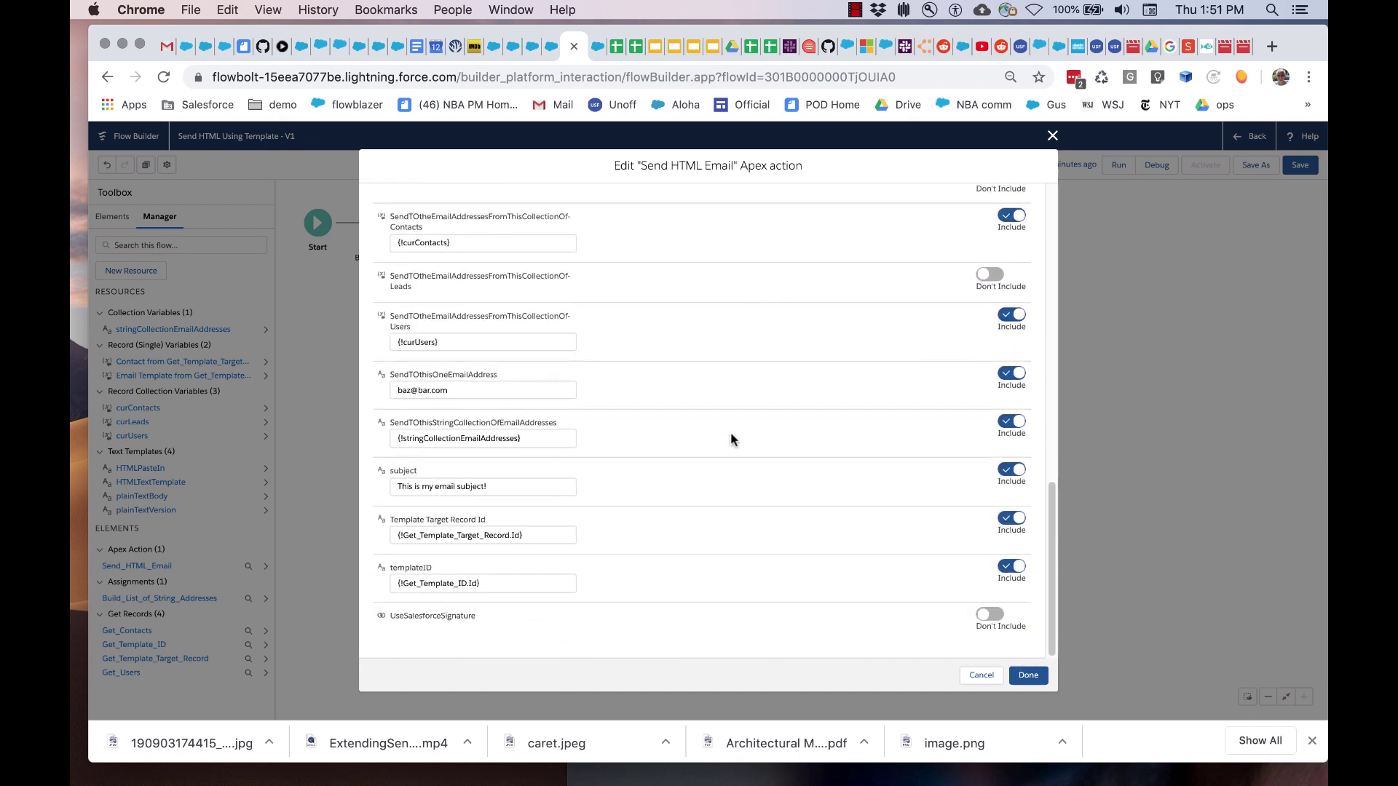
pyautogui.click(1009, 469)
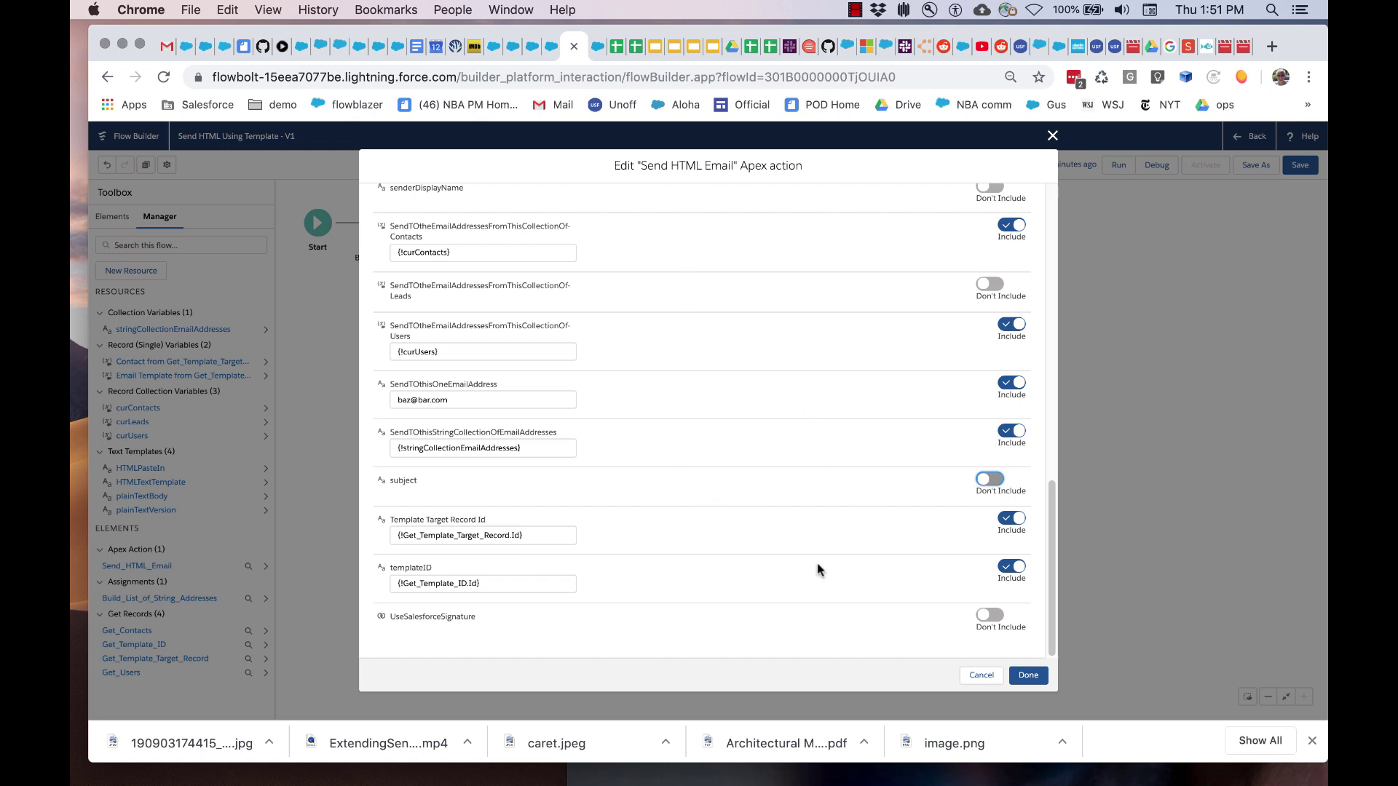
pyautogui.click(1028, 675)
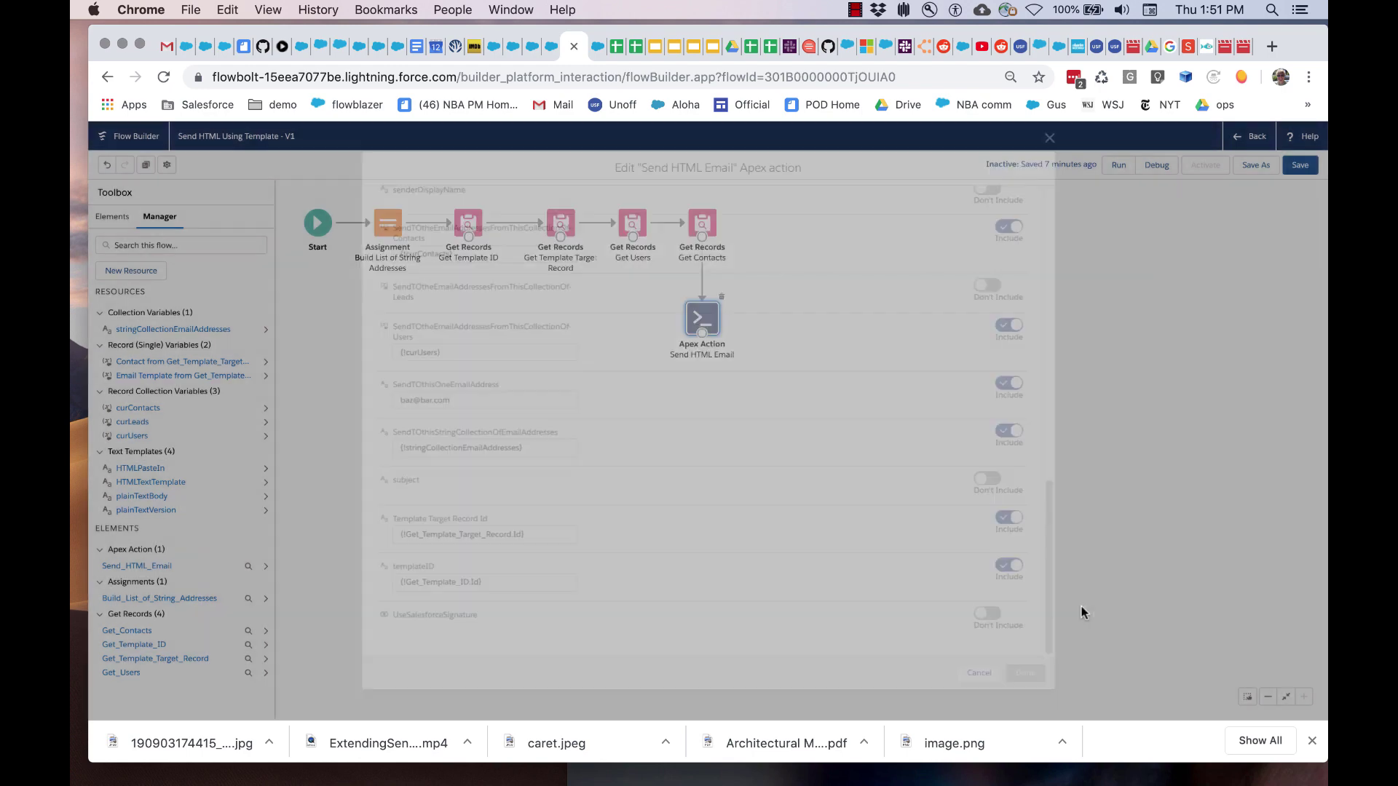
pyautogui.press('super+s')
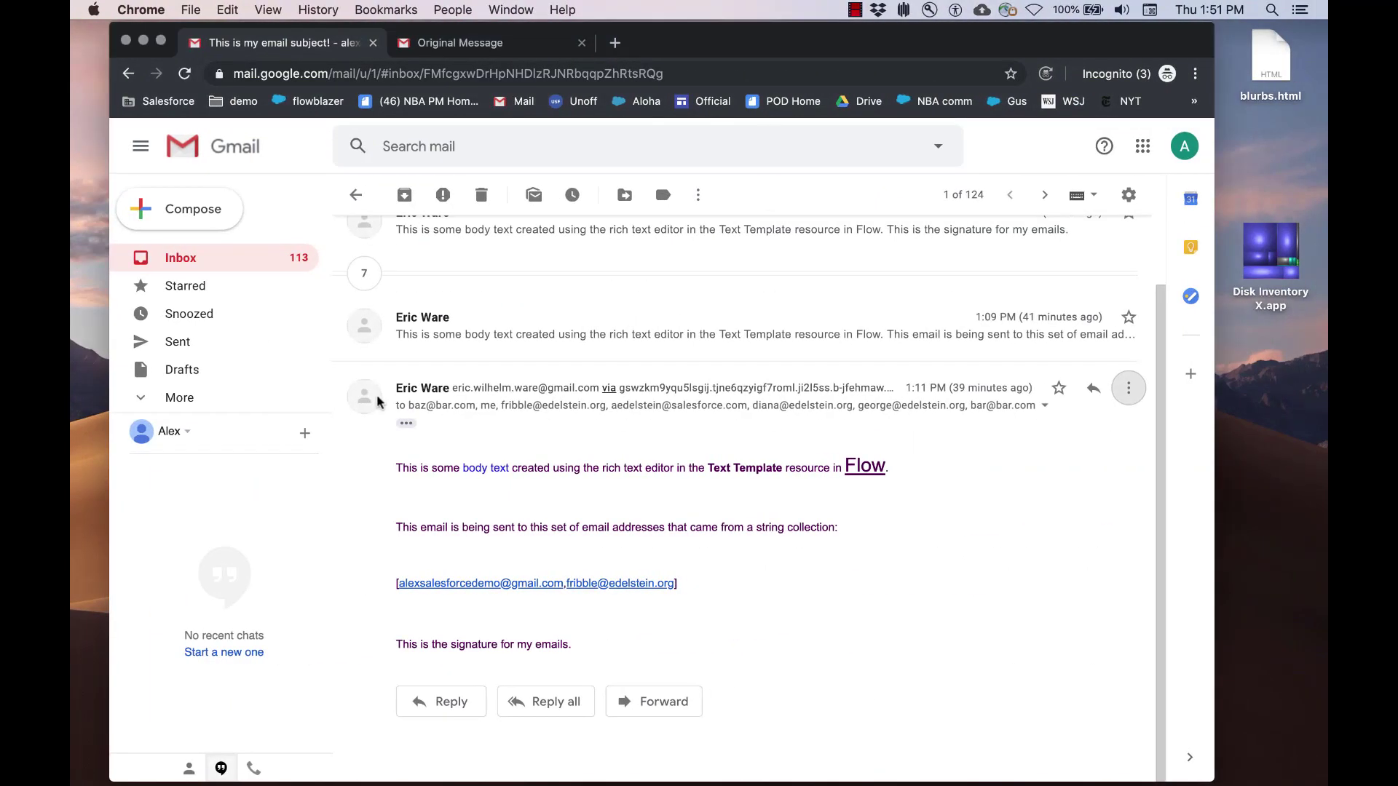
# - Refresh the Gmail inbox and open the new 'Please Approve This Request' email
pyautogui.click(213, 264)
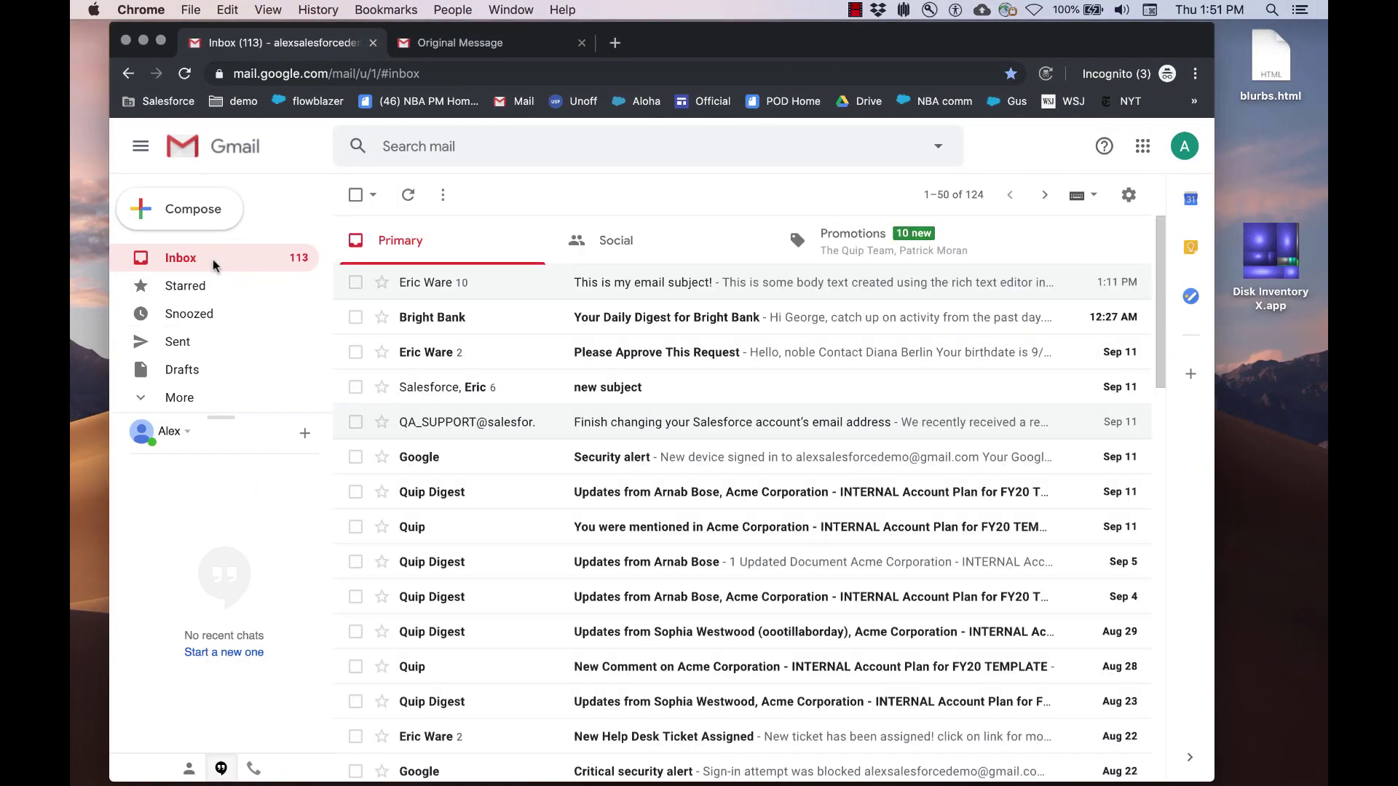
pyautogui.click(409, 195)
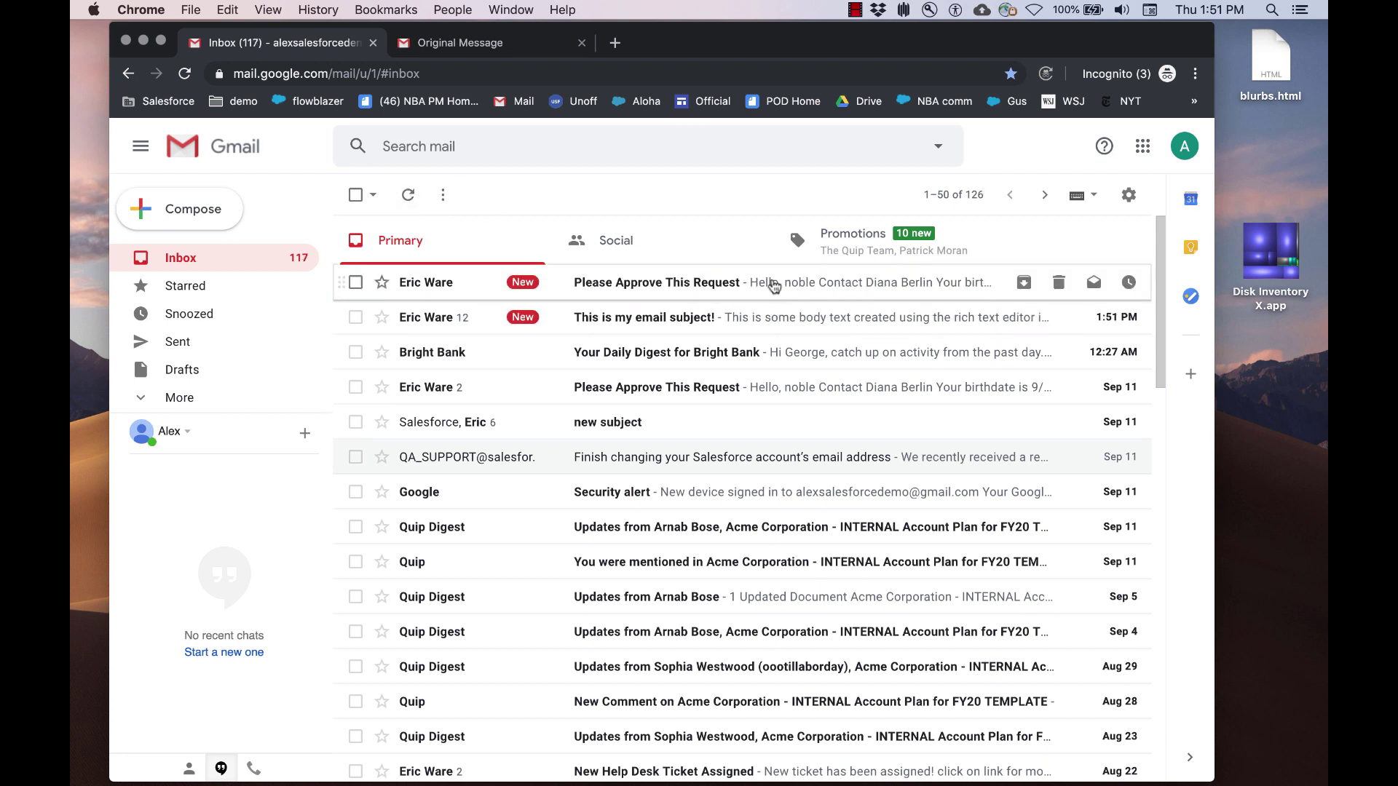
pyautogui.click(774, 286)
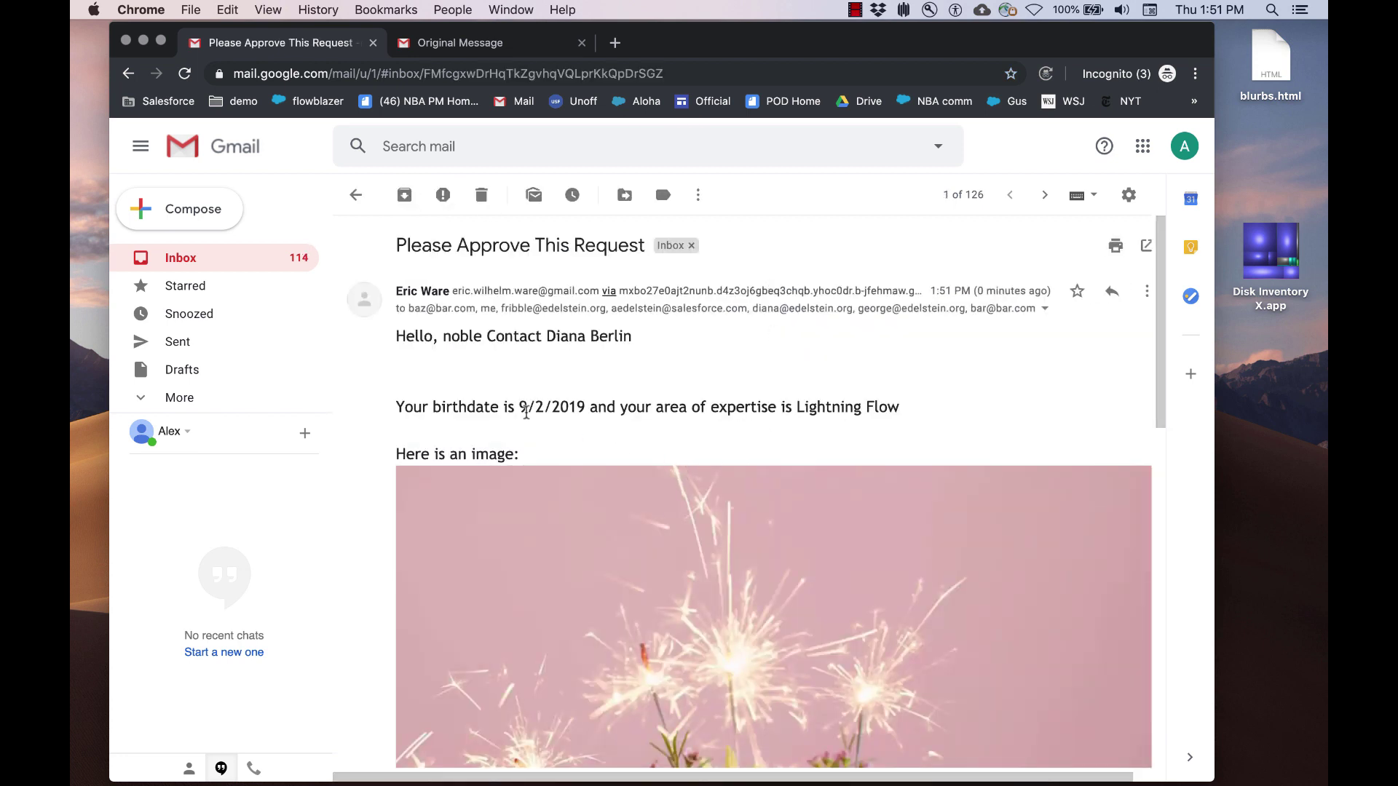
# - Highlight the merged name, birthdate and expertise values in the email body
pyautogui.moveTo(398, 335); pyautogui.dragTo(603, 572)
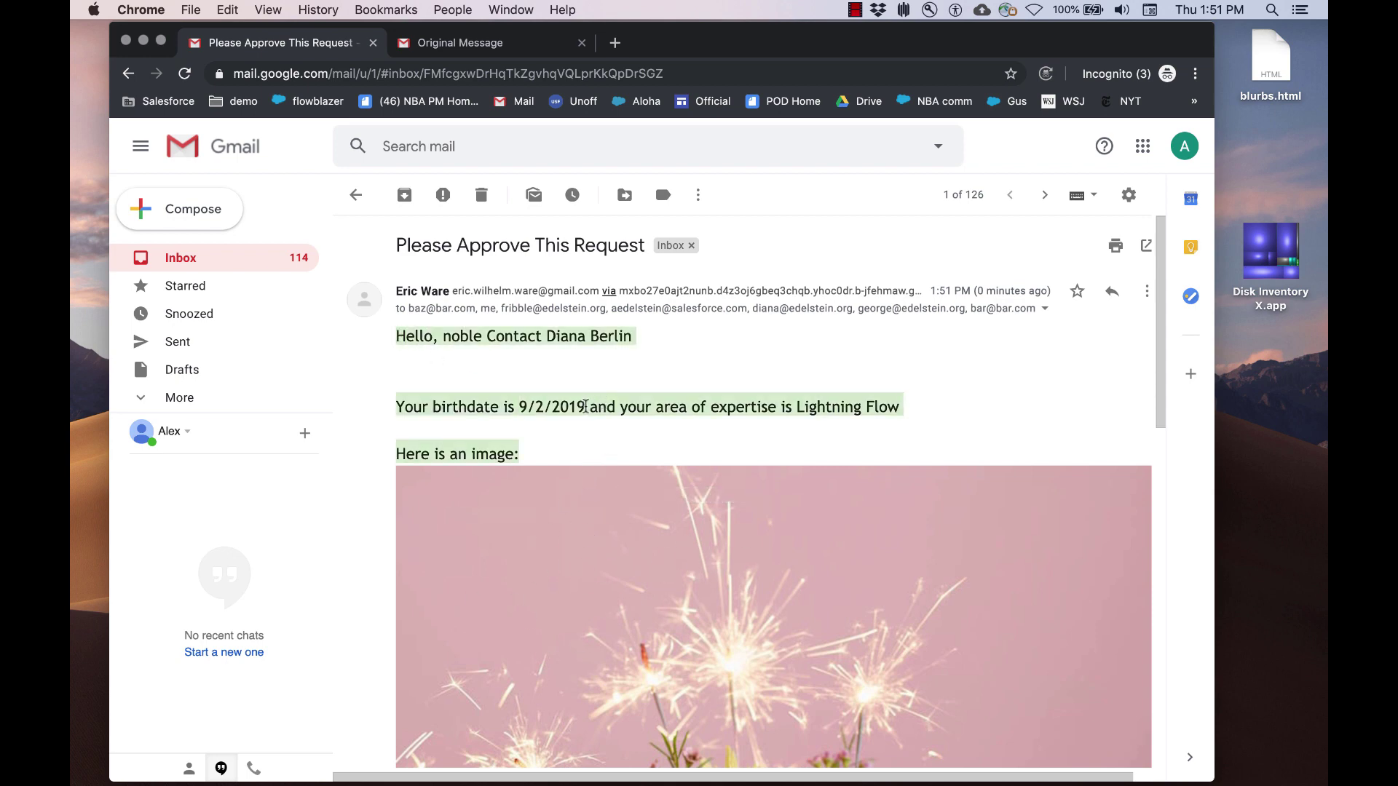
pyautogui.click(586, 406)
pyautogui.moveTo(519, 406); pyautogui.dragTo(587, 408)
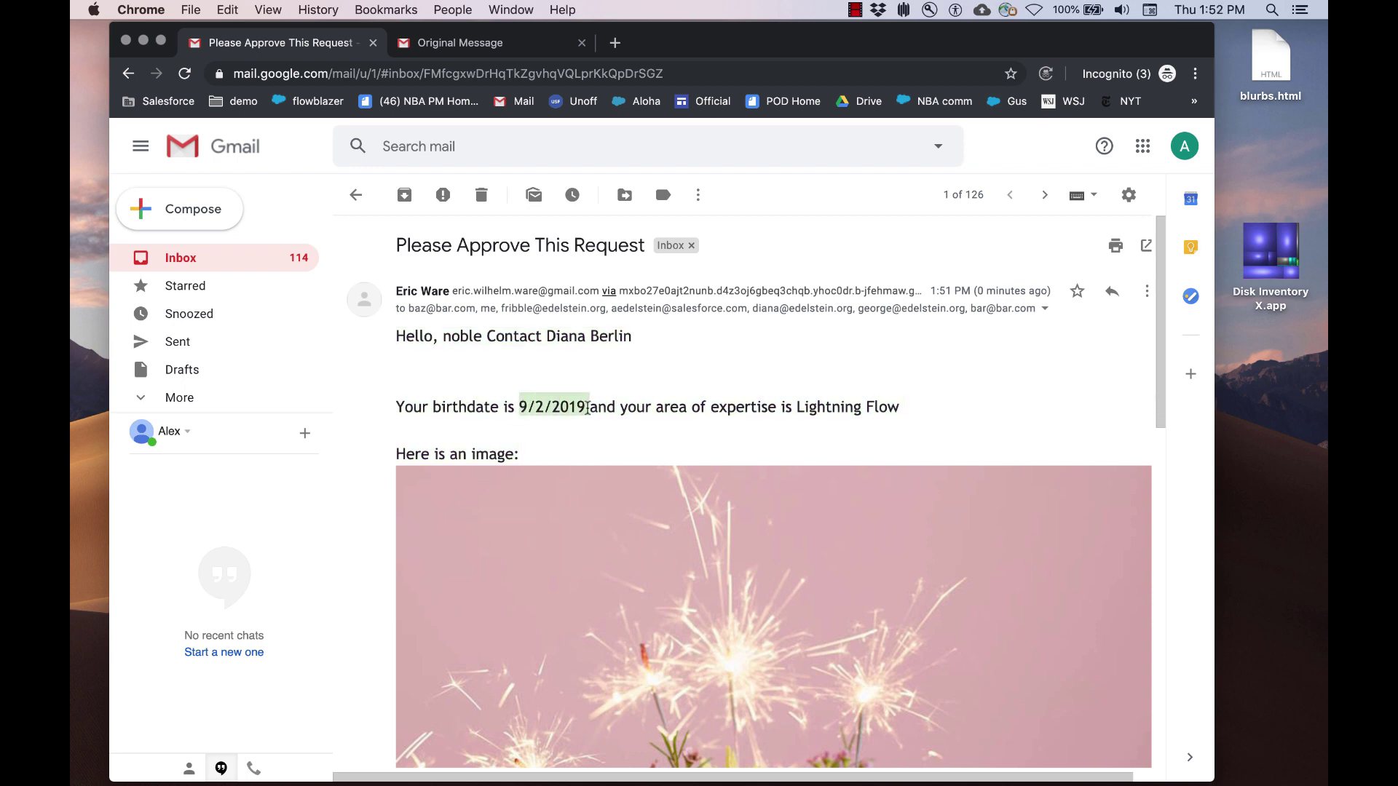
pyautogui.moveTo(795, 406); pyautogui.dragTo(900, 406)
pyautogui.scroll(-5, 819, 581)
pyautogui.scroll(-5, 819, 580)
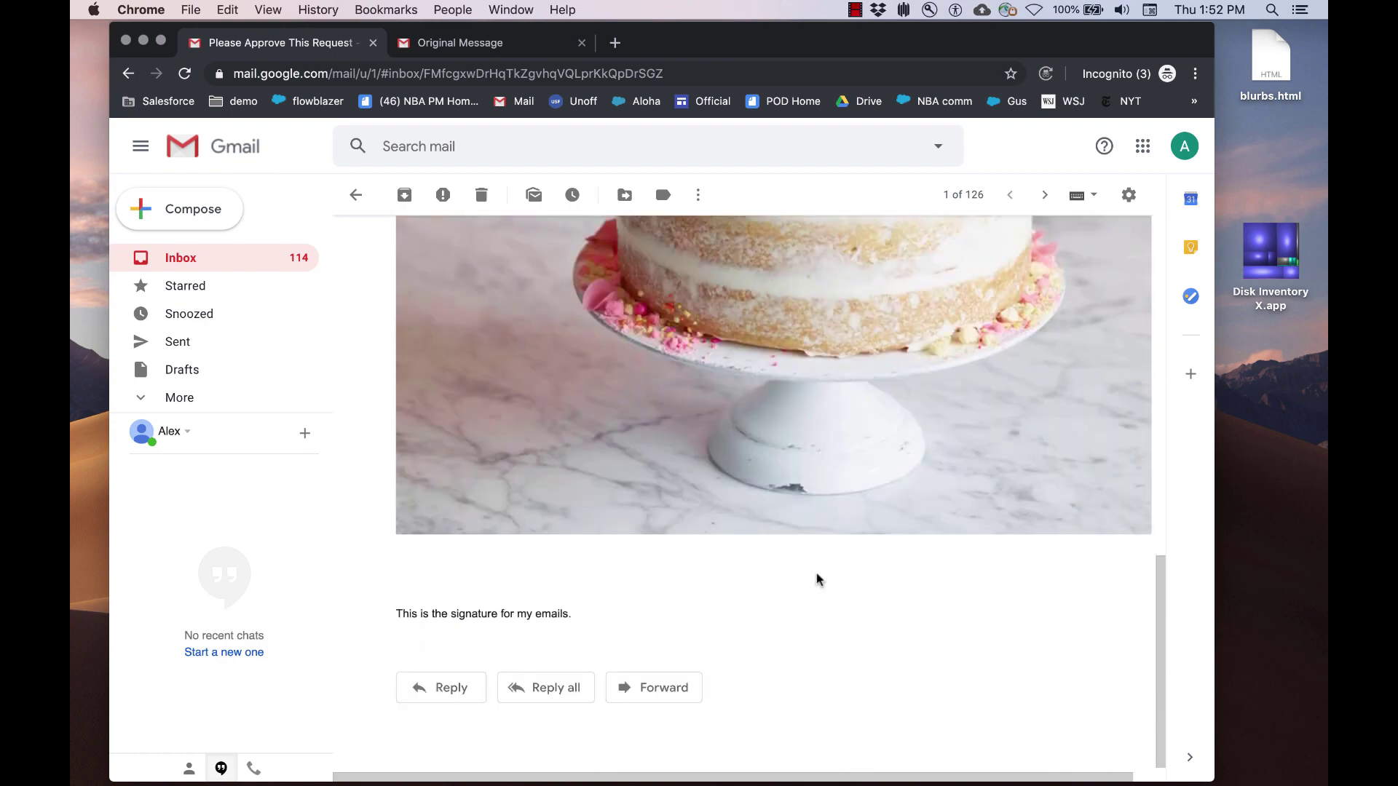
pyautogui.scroll(10, 819, 580)
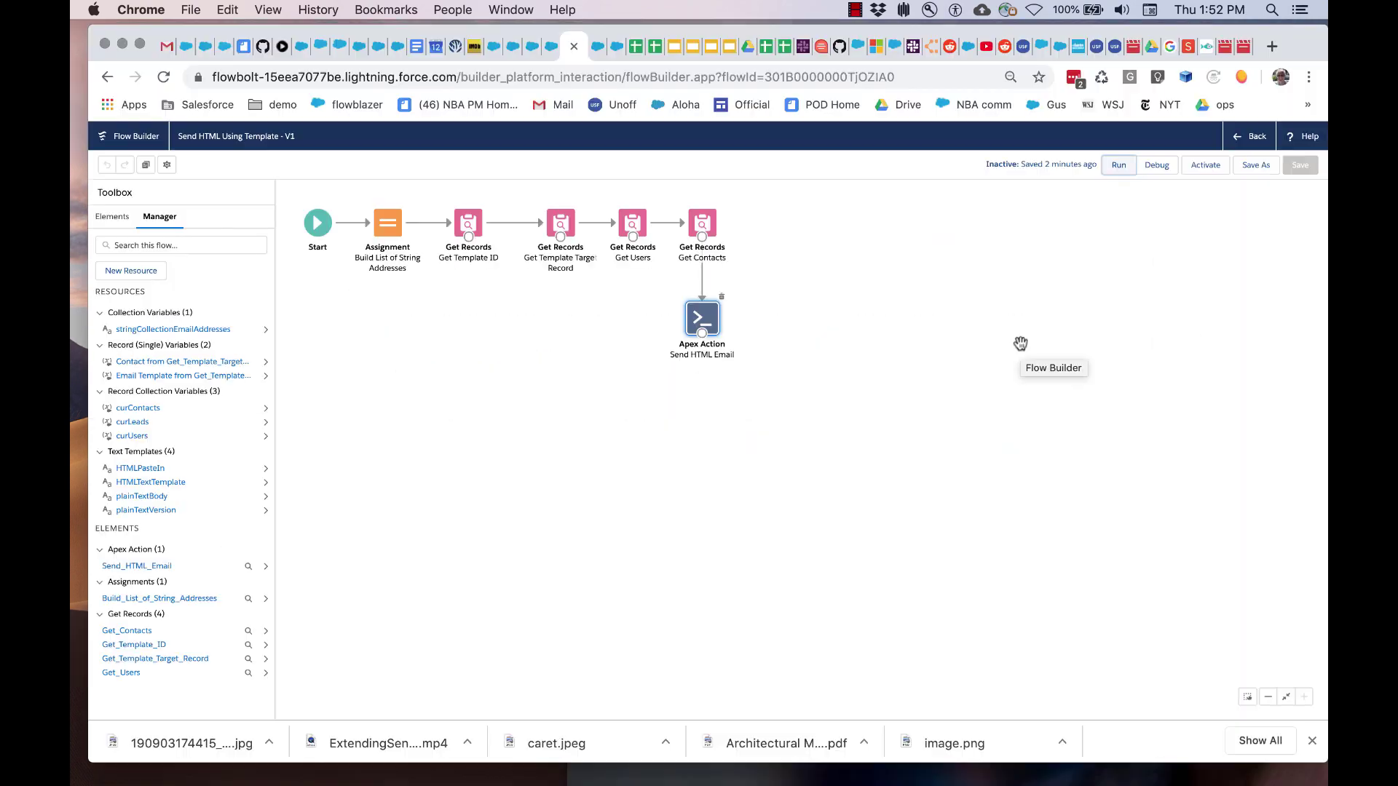